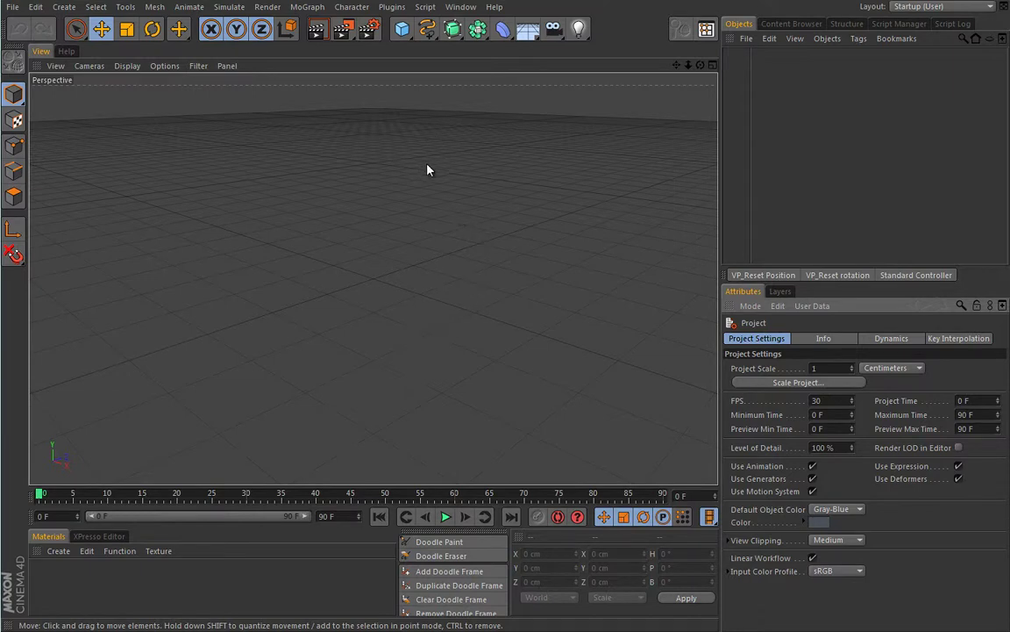
- Add a circle spline and set its plane to XZ so it lies flat on the ground
click(427, 29)
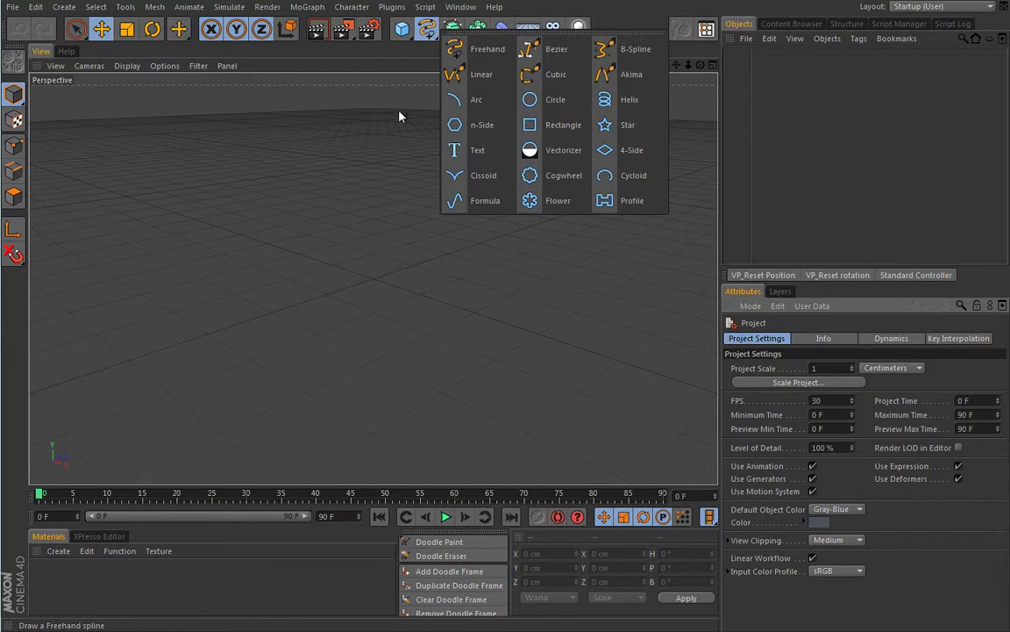
click(538, 102)
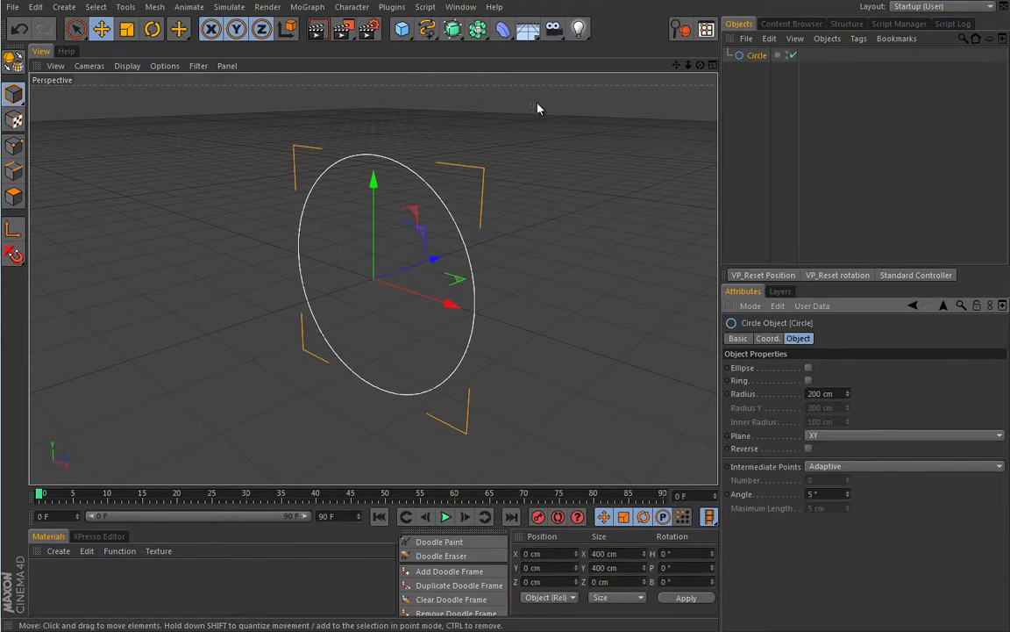
click(835, 435)
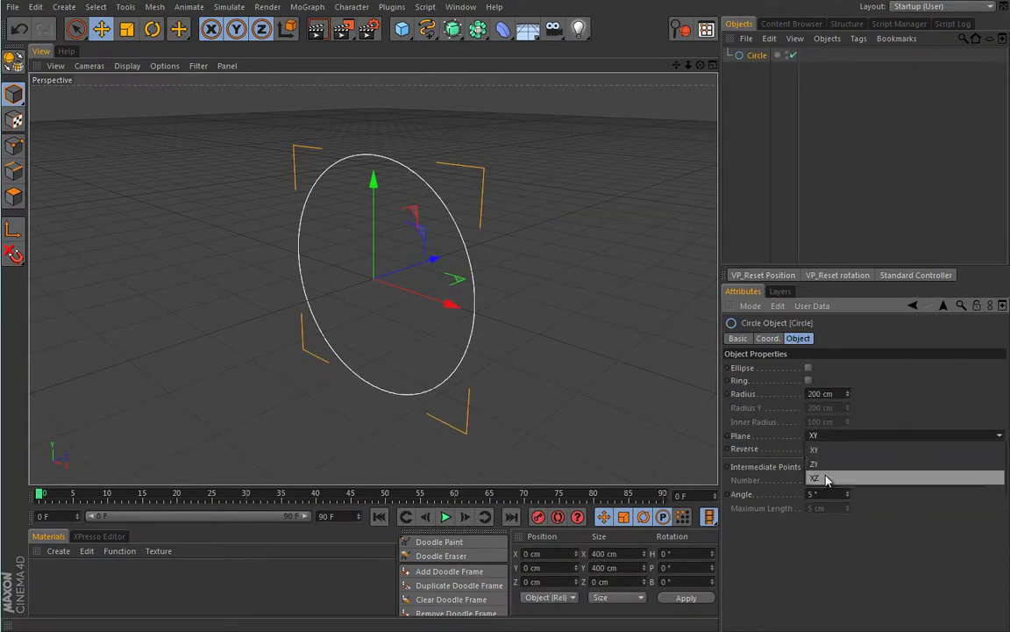
click(826, 478)
alt+drag(448, 181, 445, 180)
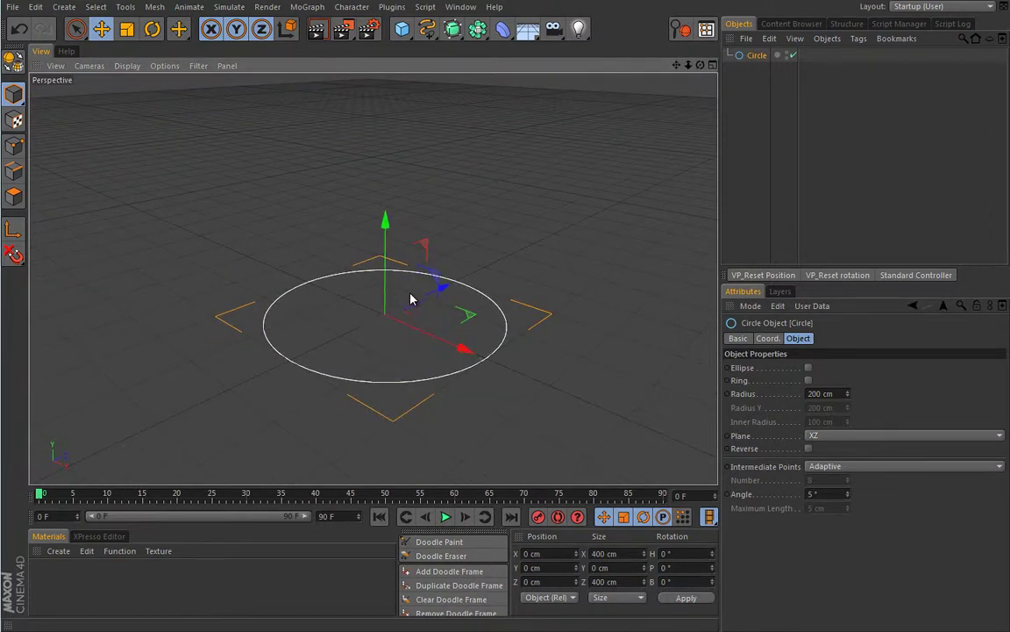
- Add a tube at the circle's center and scale it down to about 40 cm wide and 10 cm high
click(401, 29)
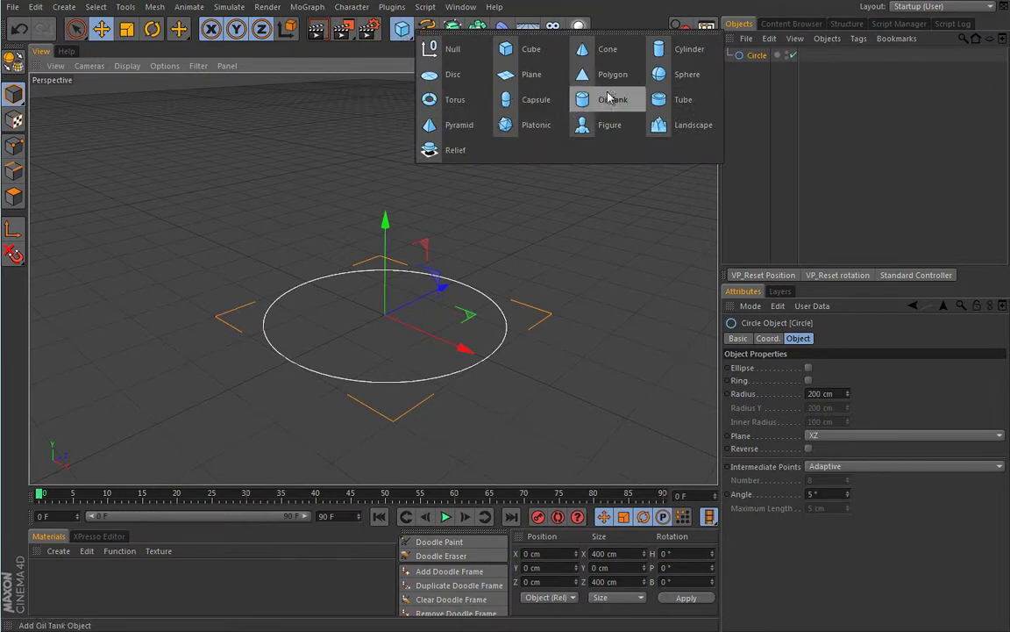
click(681, 99)
key(t)
drag(514, 195, 88, 407)
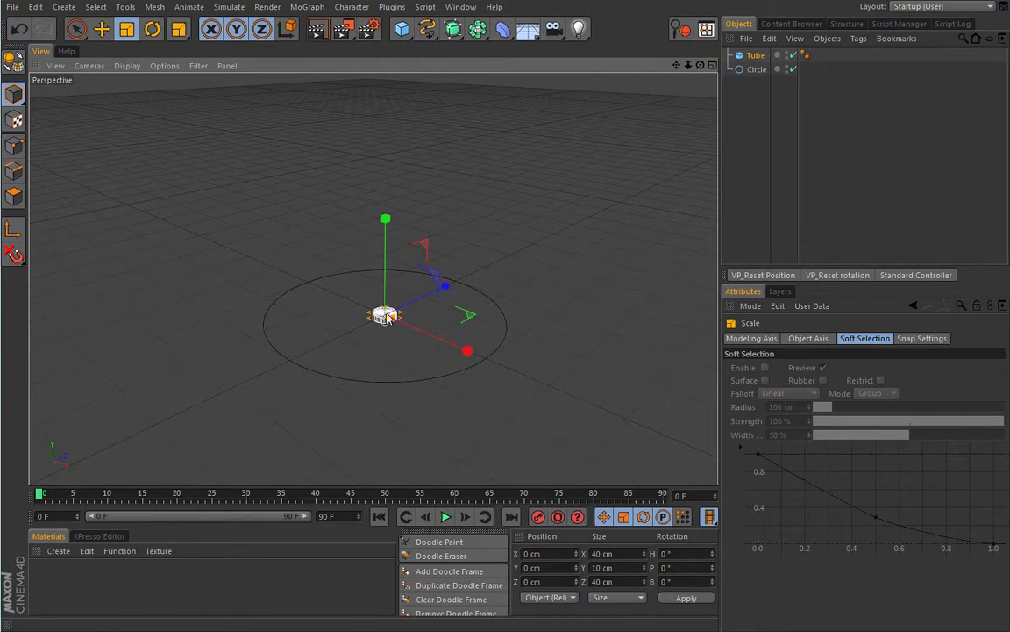
- Set the tube's inner radius to 15 cm
click(755, 55)
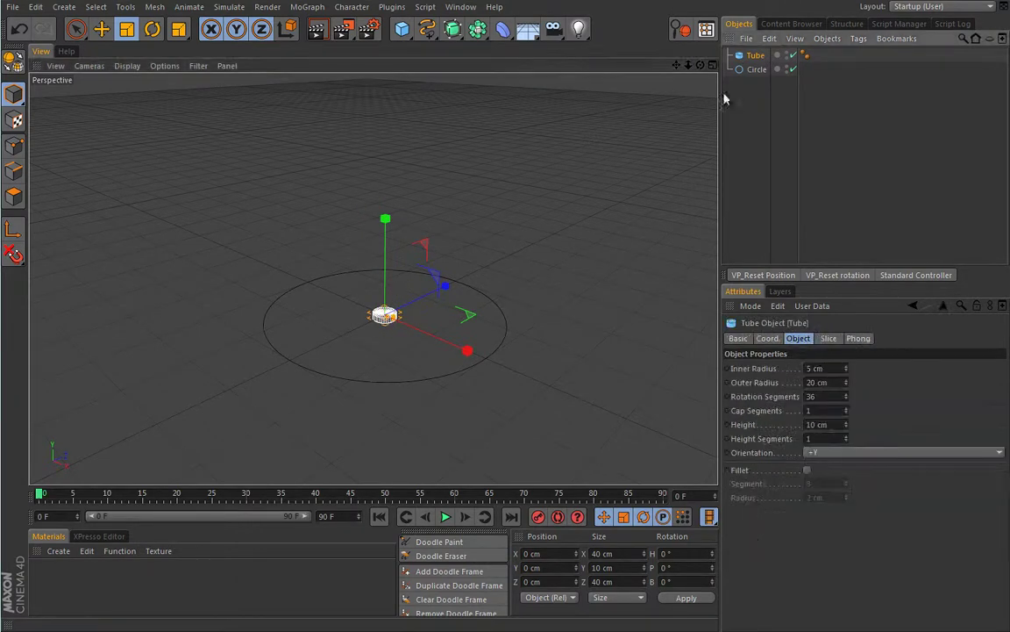
click(833, 368)
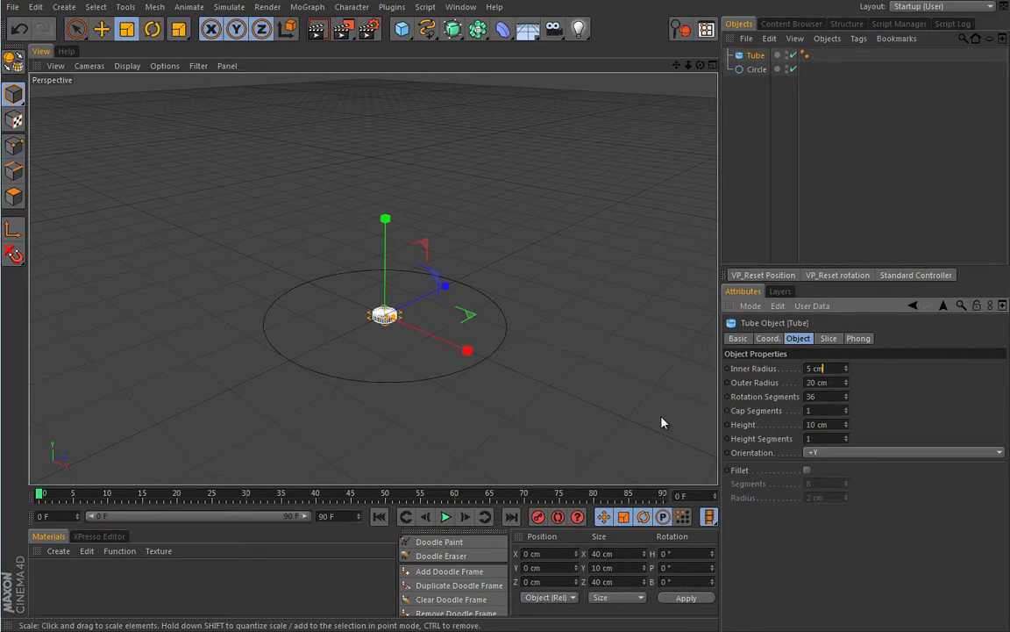
key(Return)
alt+drag(379, 320, 356, 372)
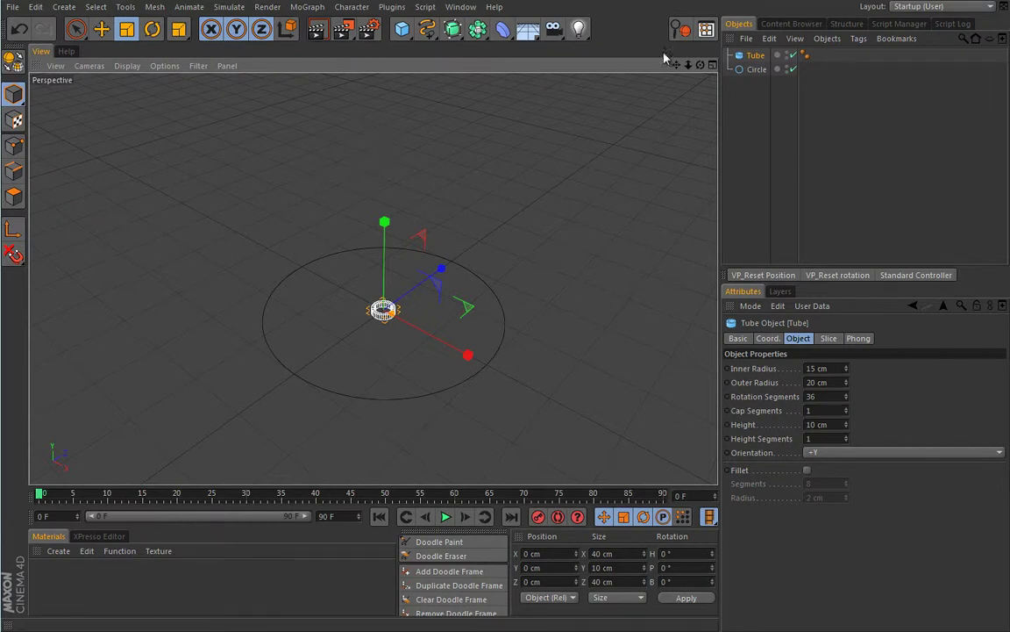
- Place the tube in a MoGraph Cloner and set it to Object mode with the circle as the object to clone onto
click(302, 8)
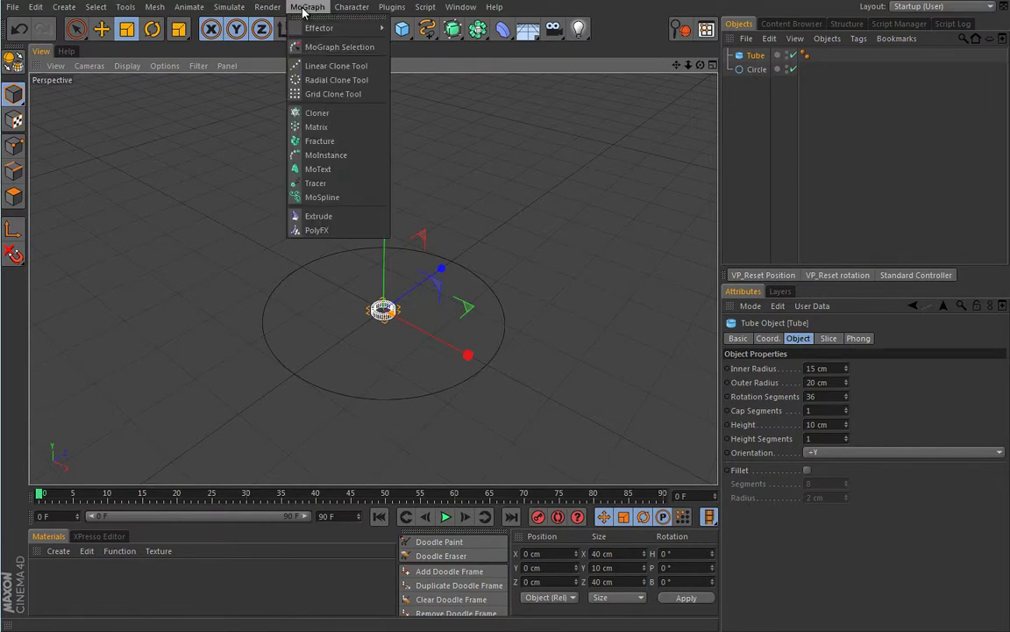
click(318, 114)
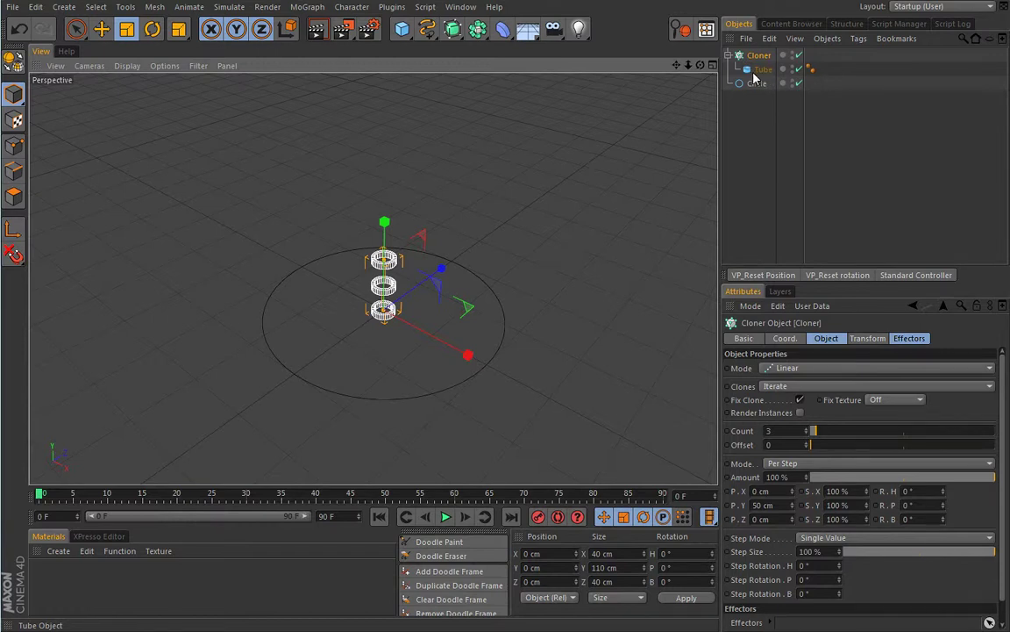
click(830, 340)
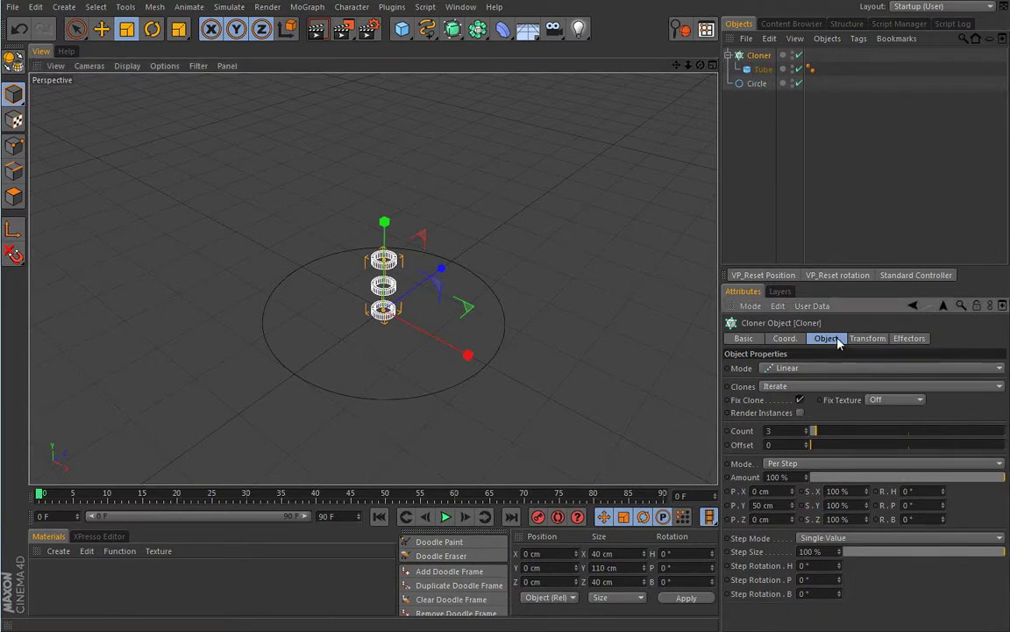
click(786, 368)
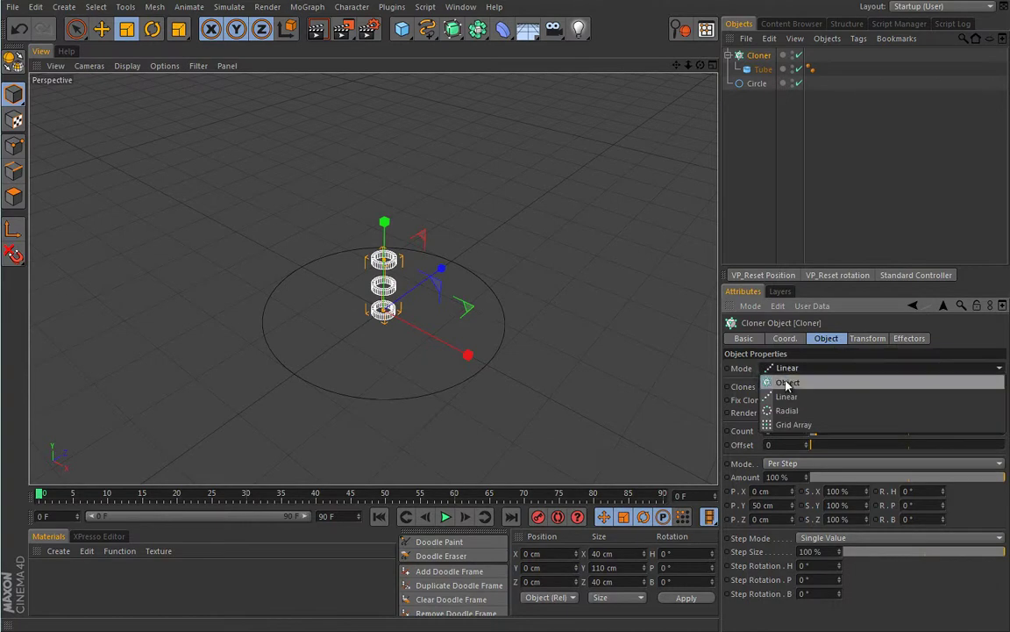
click(788, 383)
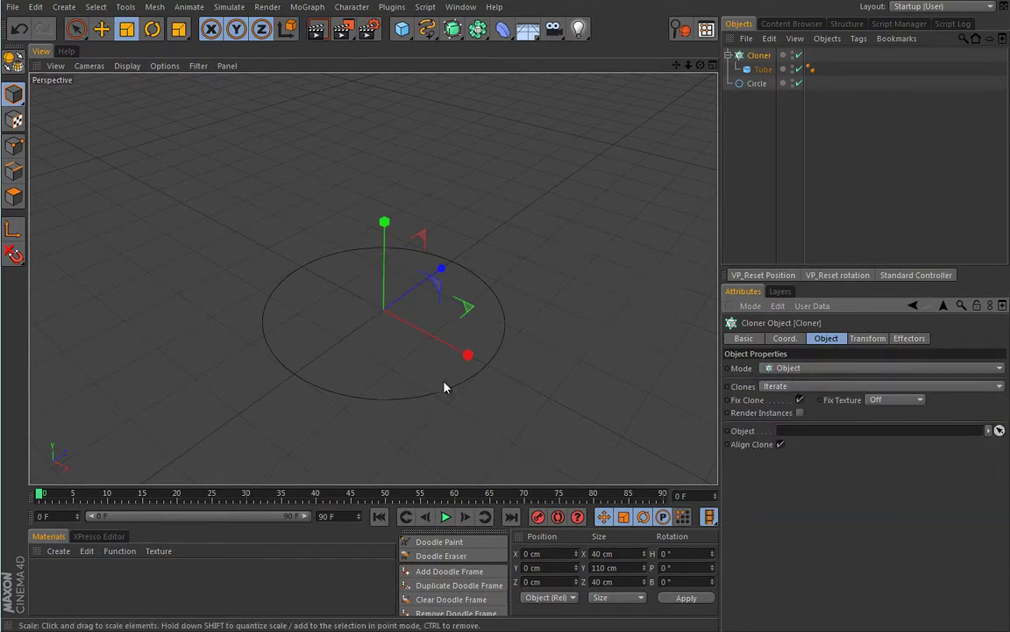
drag(757, 83, 801, 441)
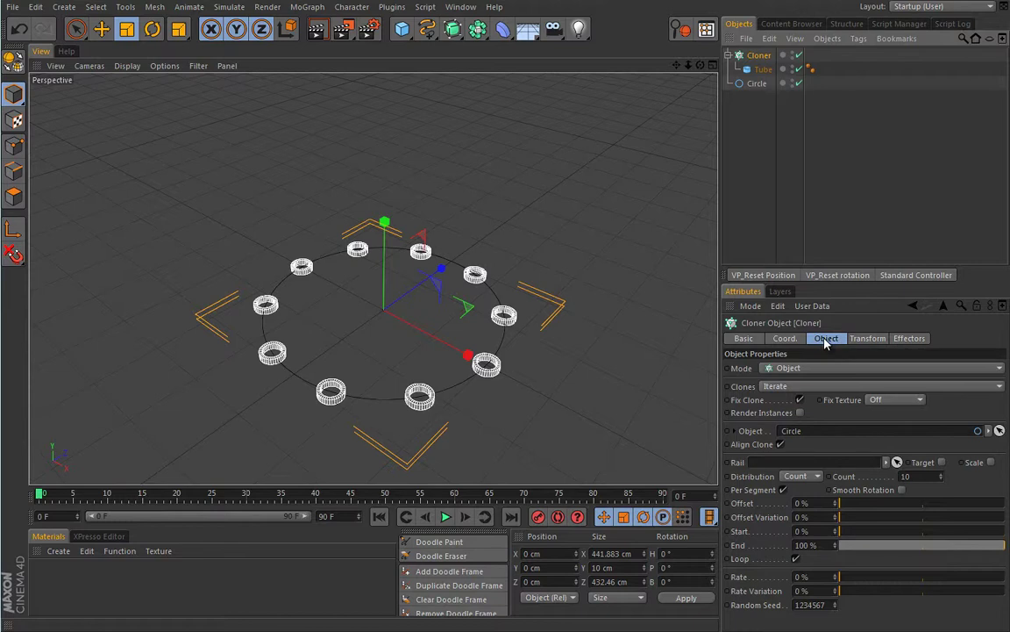
- Show the Cloner's Coordinates, Object, Transform and Effectors settings together, and return to the Object settings alone
shift+click(877, 339)
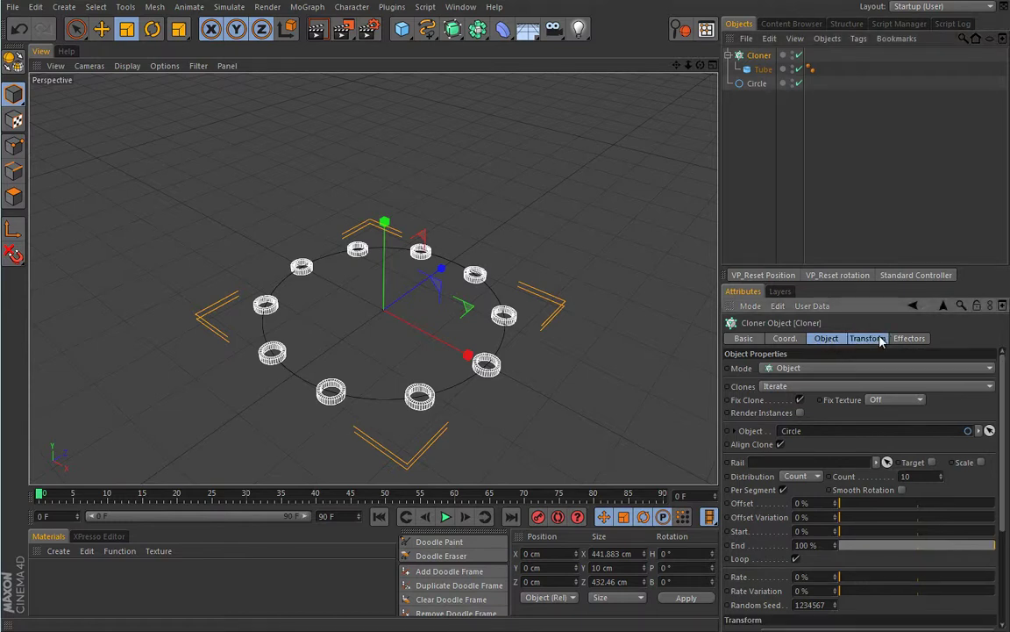
shift+click(909, 339)
shift+click(793, 342)
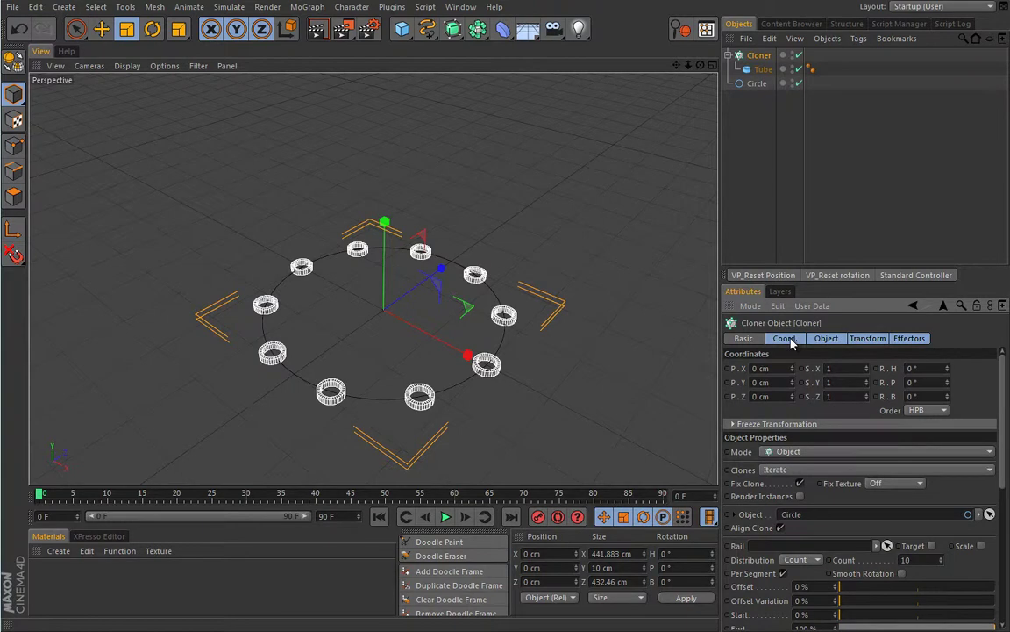
shift+click(785, 339)
shift+click(814, 339)
shift+click(866, 338)
shift+click(908, 338)
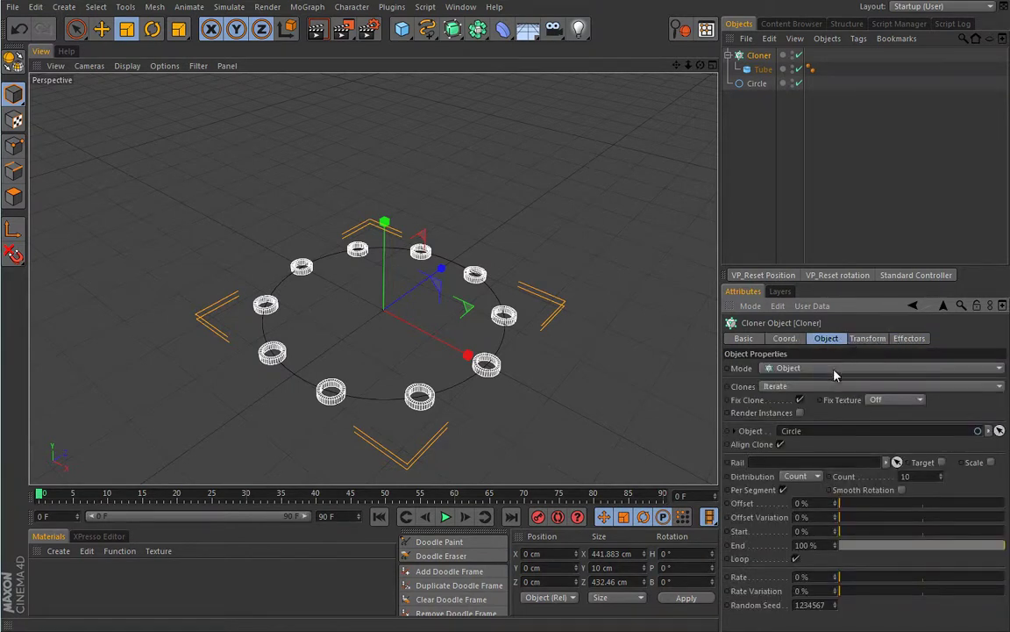
- Set the Cloner's transform rotation R.B to 90° to turn the clones upright
click(869, 340)
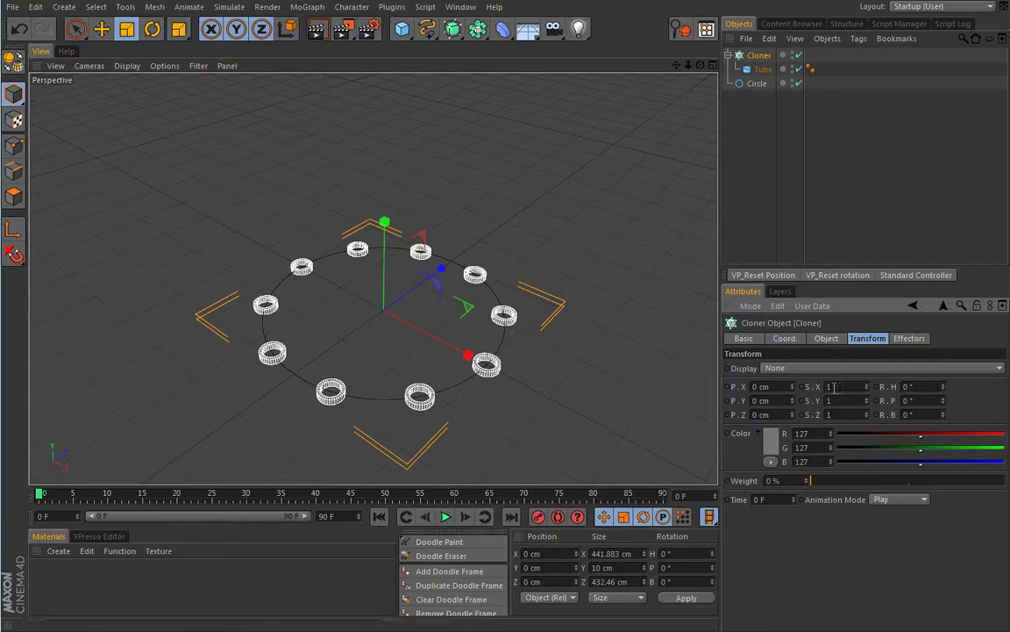
mouse_move(943, 415)
mouse_down()
mouse_move(963, 376)
mouse_move(950, 407)
mouse_up()
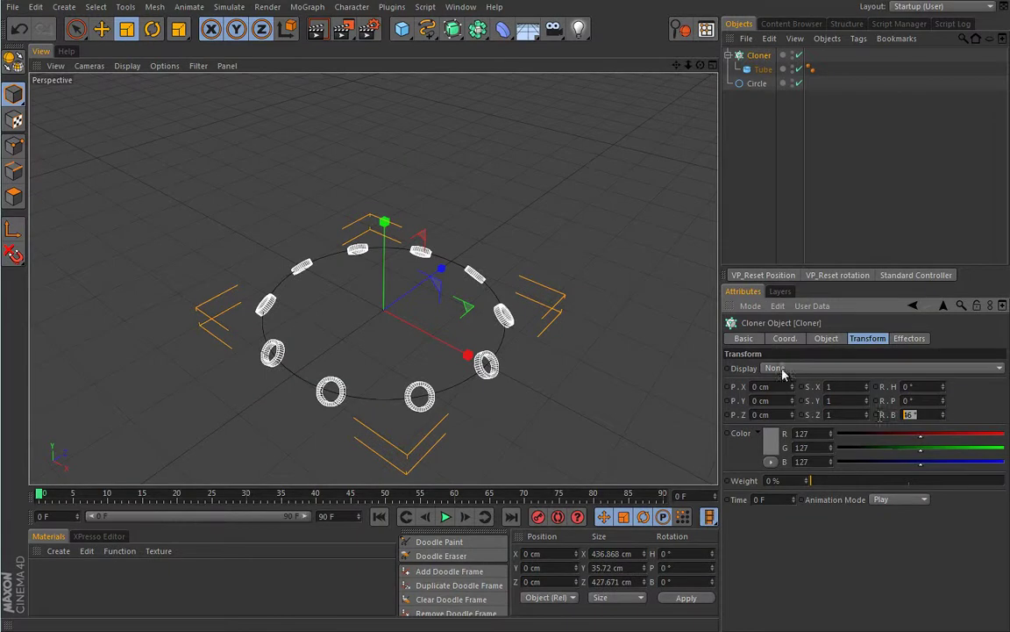
text(90)
key(Return)
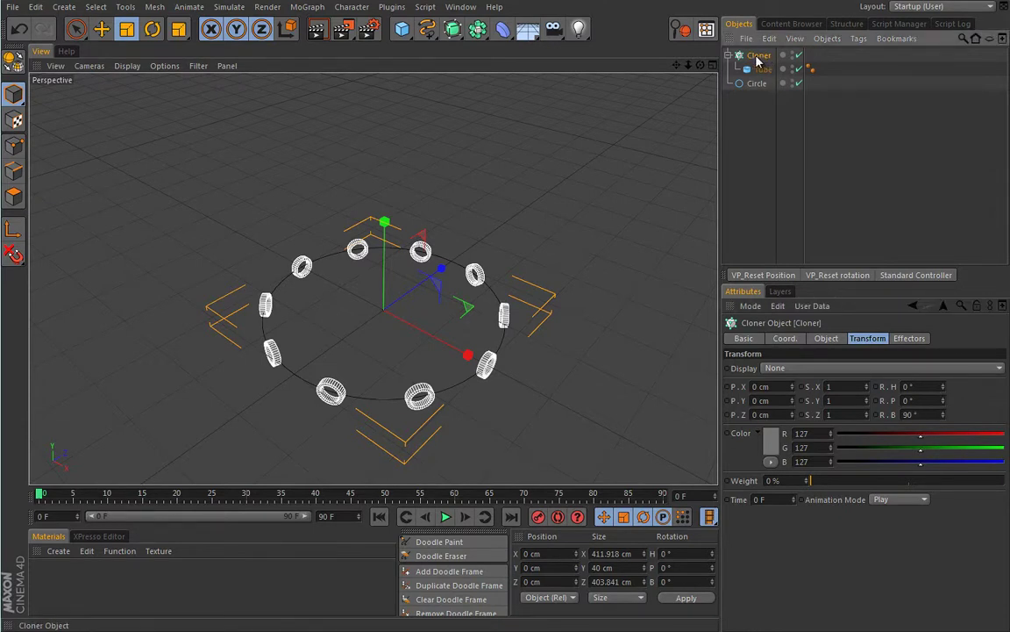
click(314, 11)
mouse_move(286, 27)
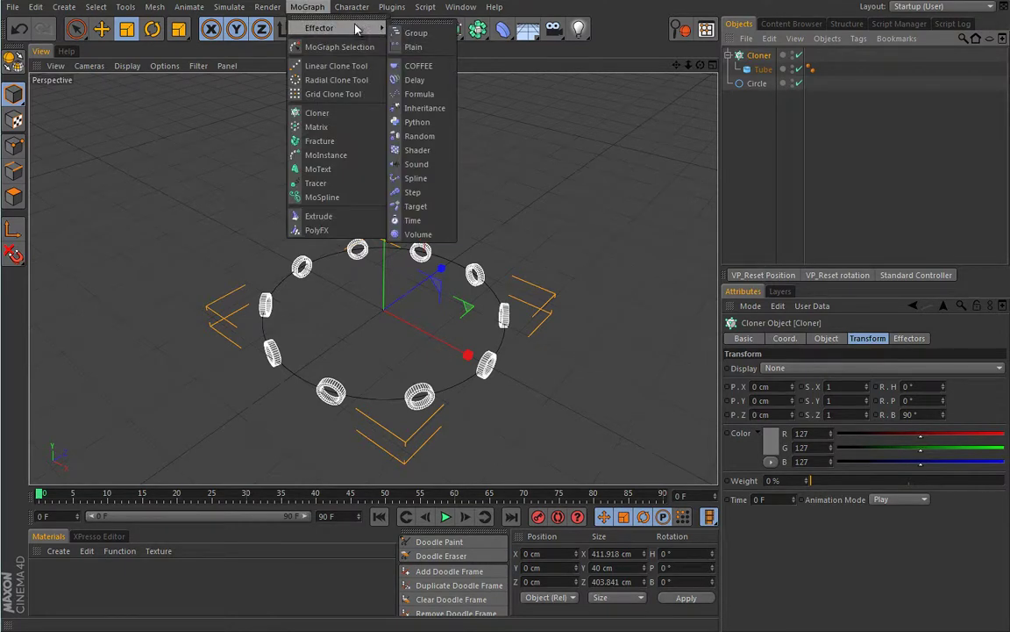
click(461, 7)
click(781, 37)
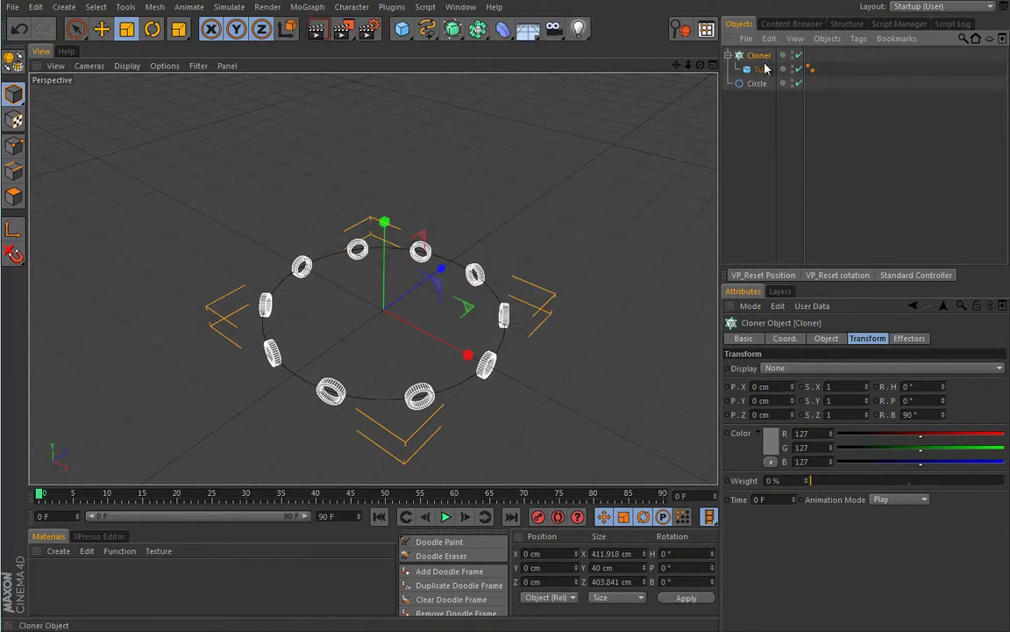
- Open the Cloner's effector list and add a Plain effector to the Cloner
click(909, 338)
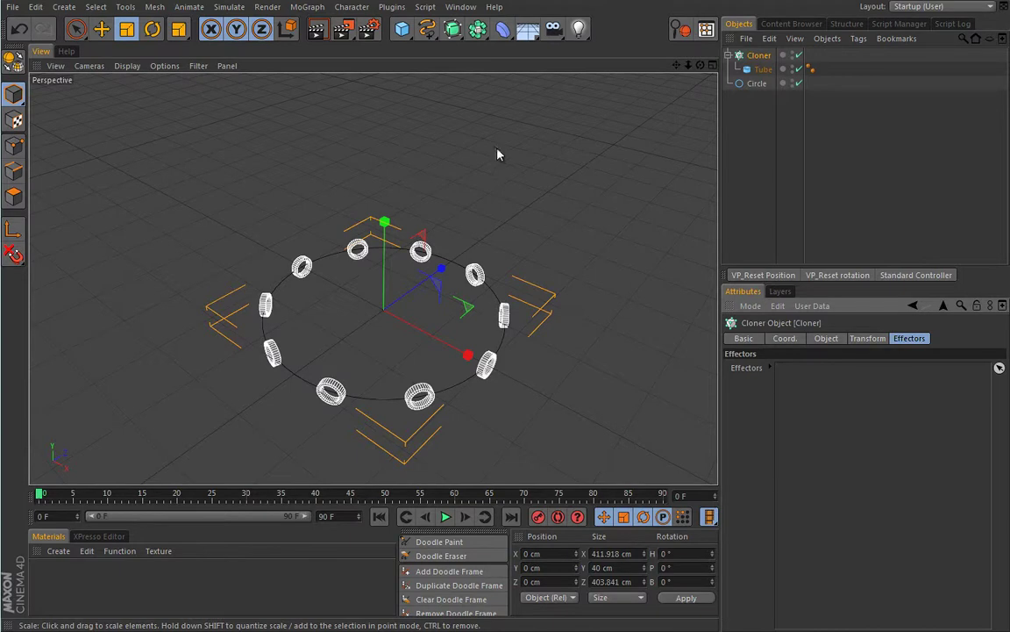
click(309, 7)
mouse_move(317, 29)
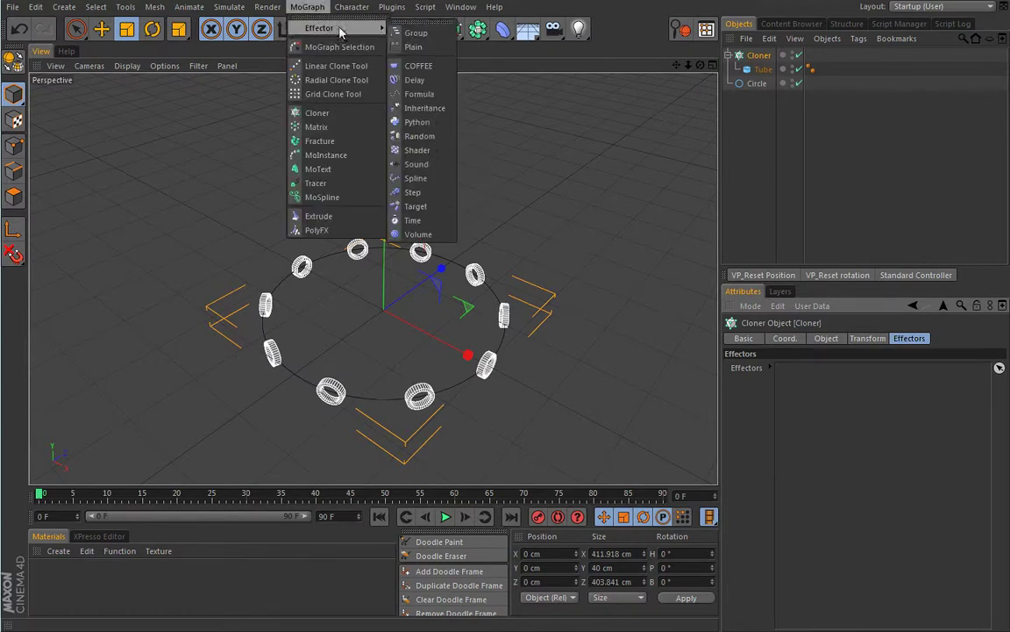
click(416, 52)
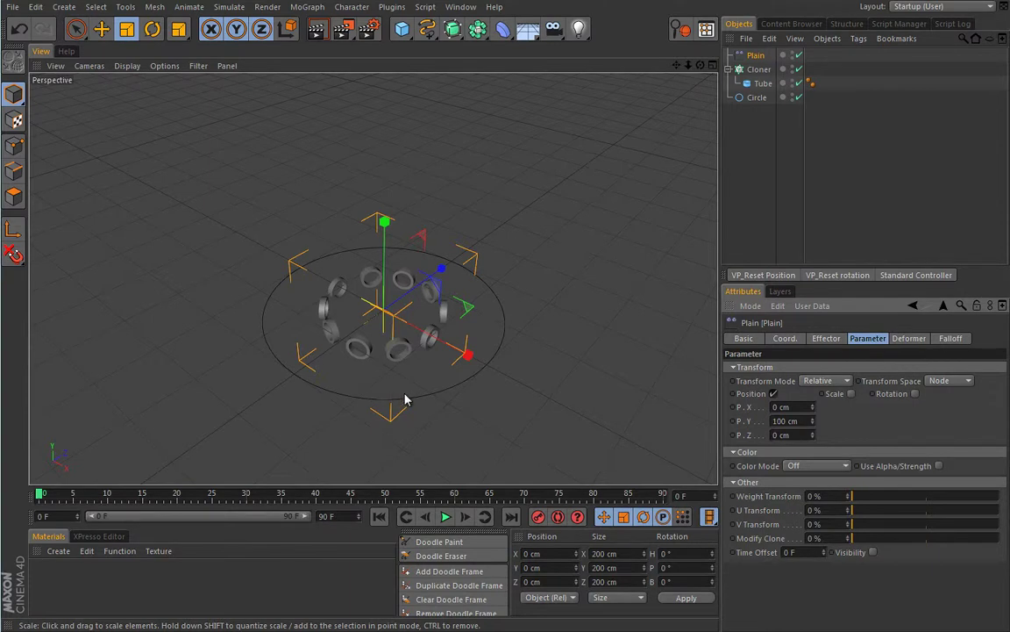
- Create a blue material with RGB 0, 172, 246 and apply it to the Cloner
double_click(45, 594)
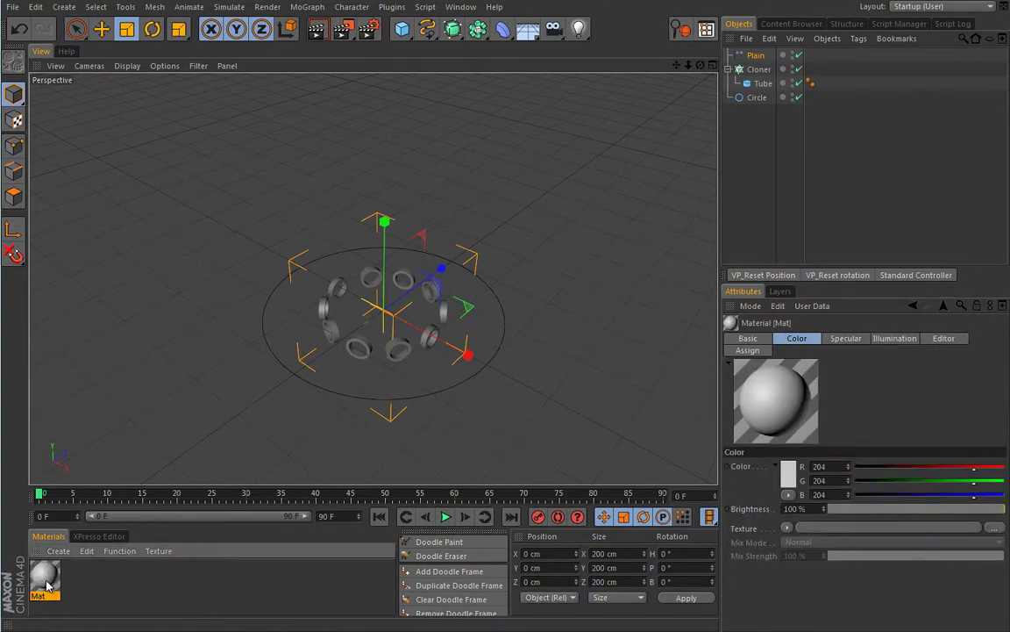
double_click(46, 589)
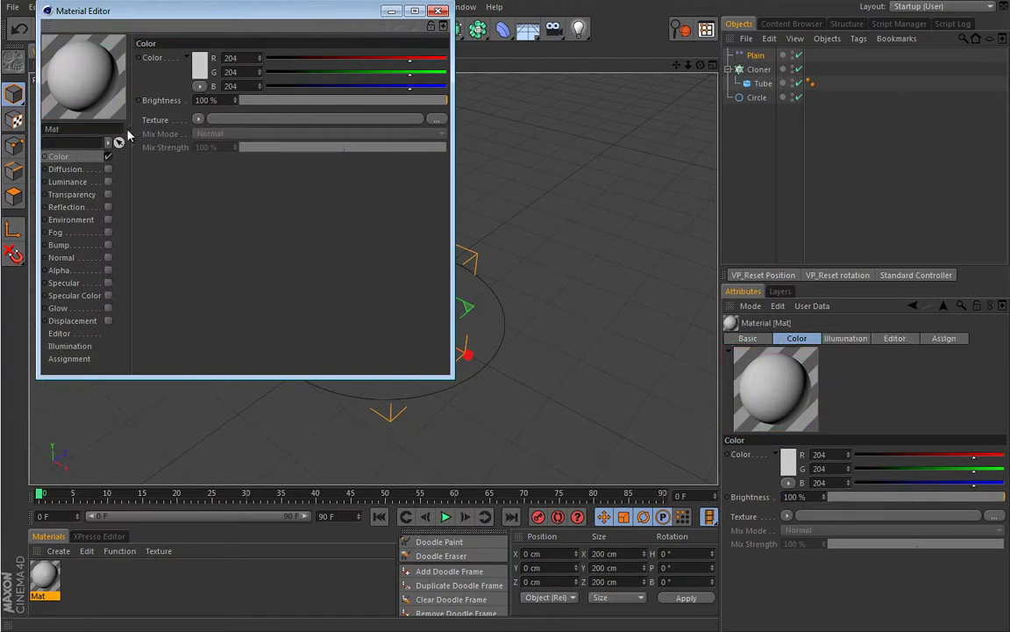
click(195, 66)
click(194, 99)
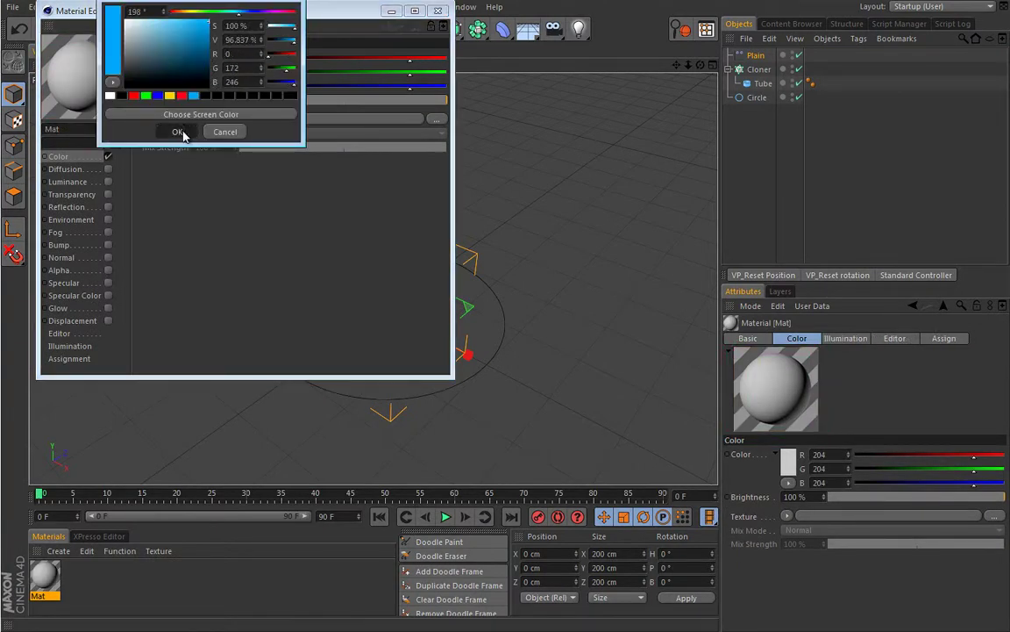
click(176, 132)
click(438, 11)
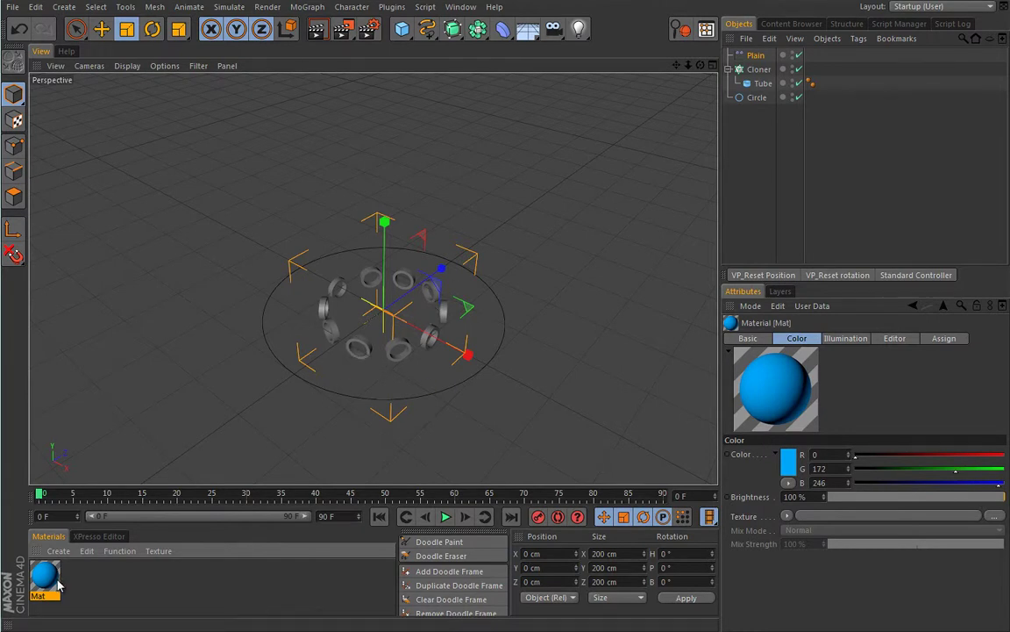
mouse_move(46, 579)
mouse_down()
mouse_move(151, 529)
mouse_move(357, 376)
mouse_move(396, 361)
mouse_move(388, 350)
mouse_move(396, 361)
mouse_up()
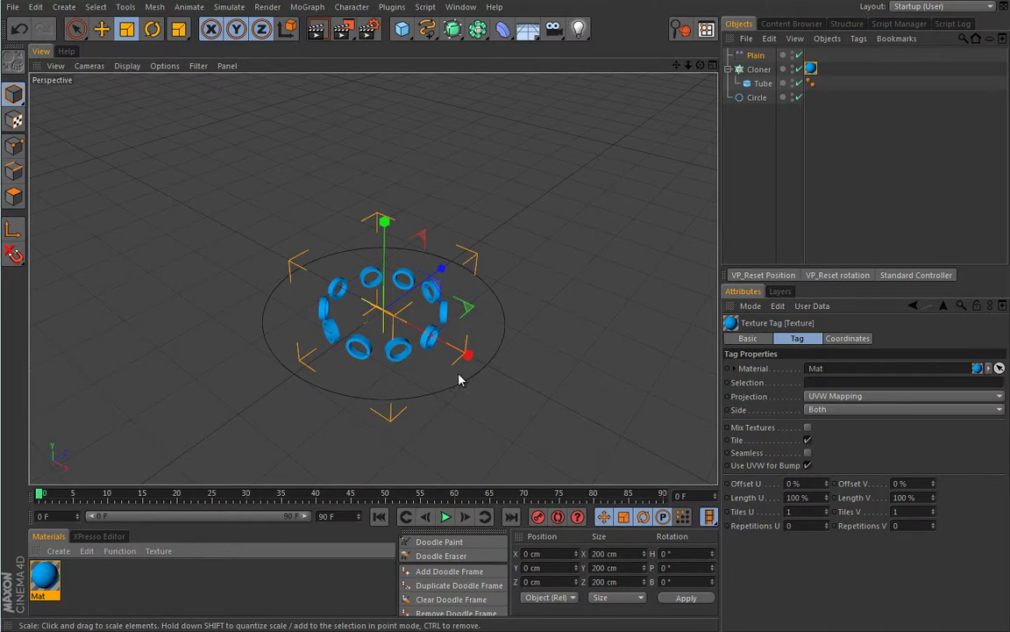
- Try varying the Plain effector's Y position offset
click(755, 55)
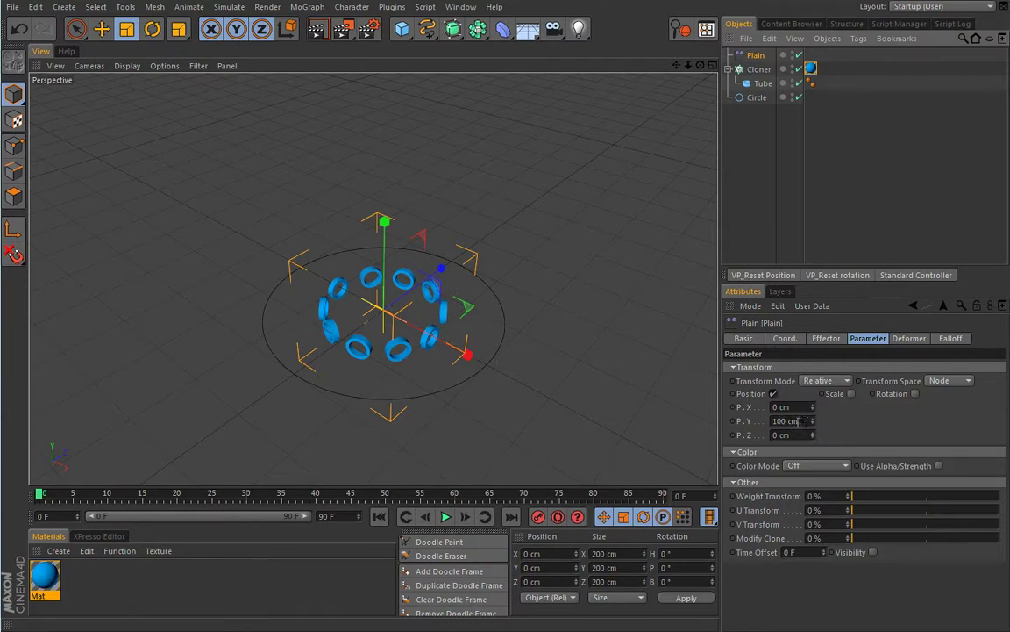
mouse_move(814, 424)
mouse_down()
mouse_move(809, 439)
mouse_move(813, 422)
mouse_up()
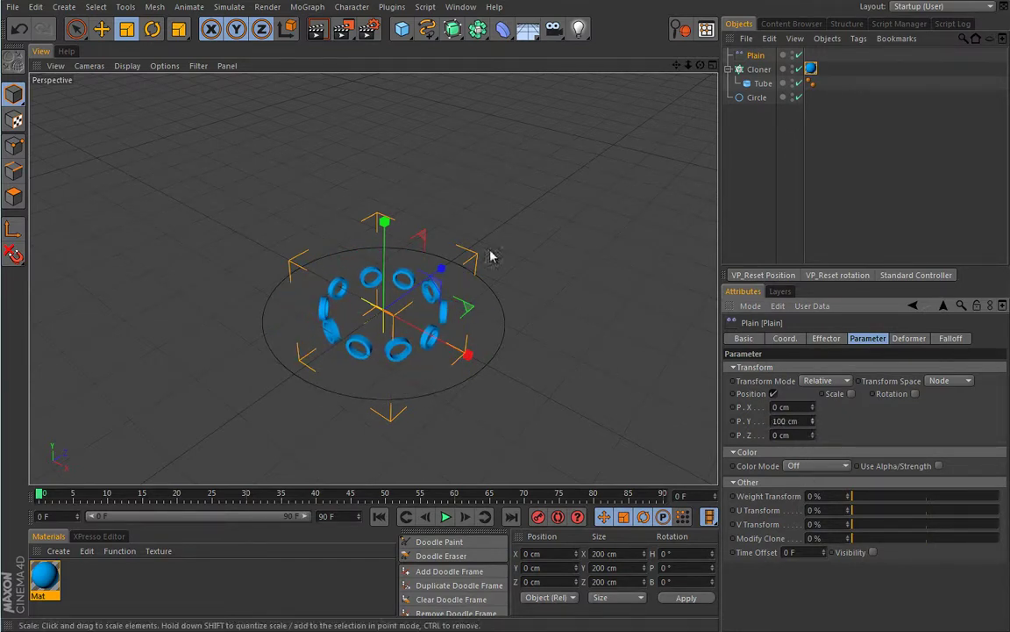
- Activate Doodle Paint and set its colour to red with RGB 255, 0, 46
alt+drag(474, 433, 471, 388)
click(441, 541)
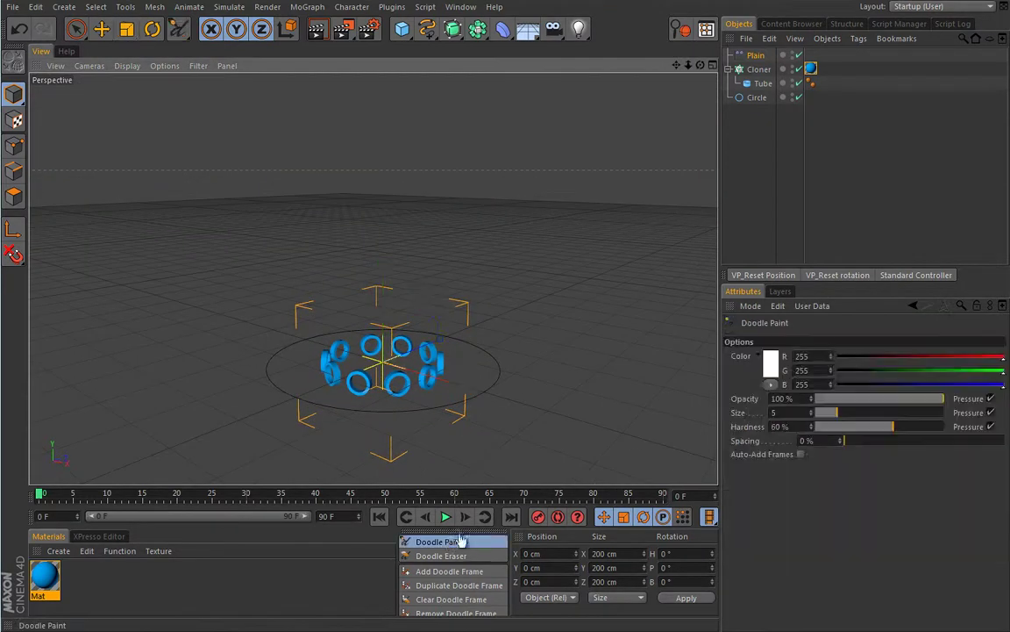
click(771, 356)
click(772, 317)
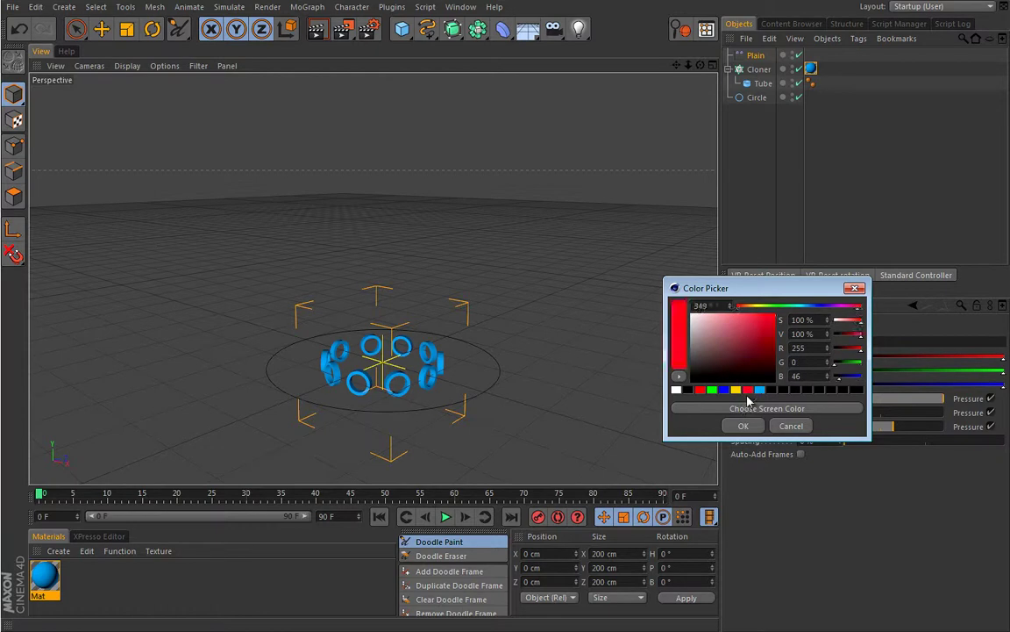
click(743, 426)
- Doodle an upward arrow labelled Y beside the clones, and delete the doodle after reviewing the Plain effector's parameters
mouse_move(476, 365)
mouse_down()
mouse_move(474, 262)
mouse_move(480, 271)
mouse_up()
drag(513, 325, 516, 356)
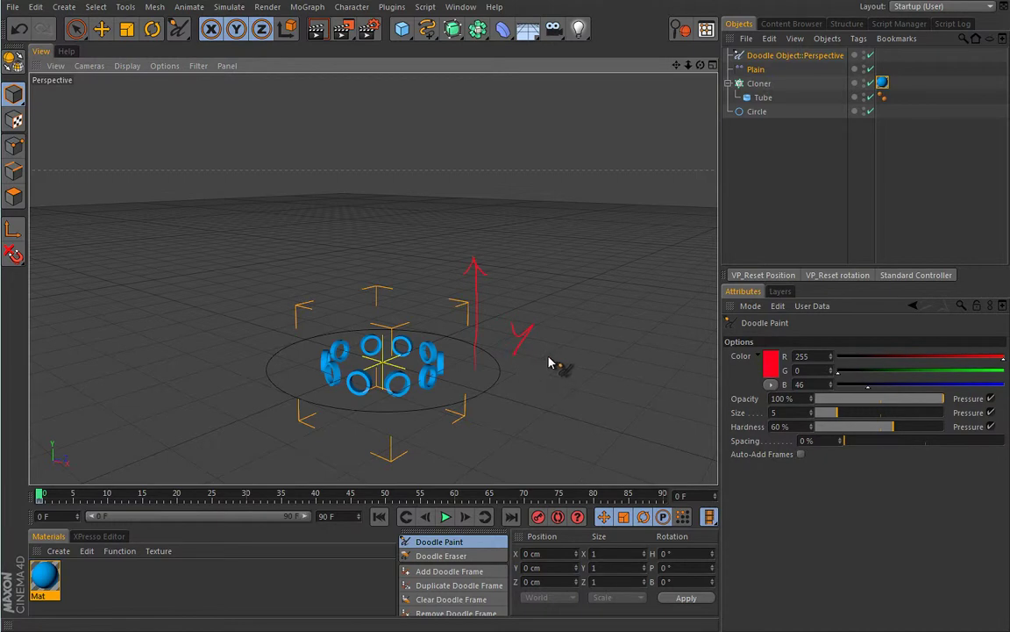
click(757, 71)
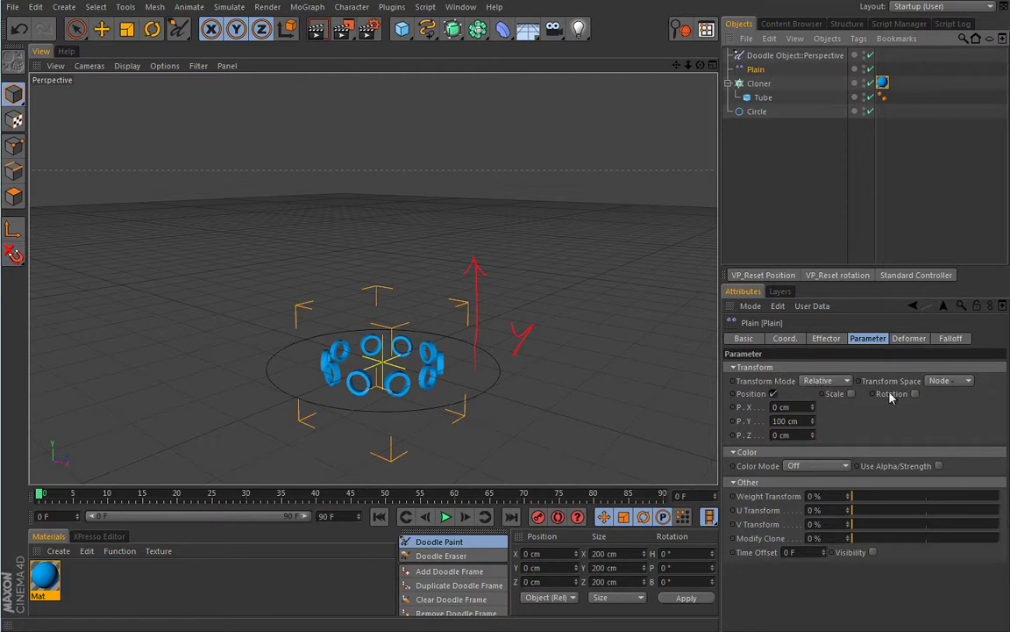
click(800, 56)
key(Delete)
click(756, 55)
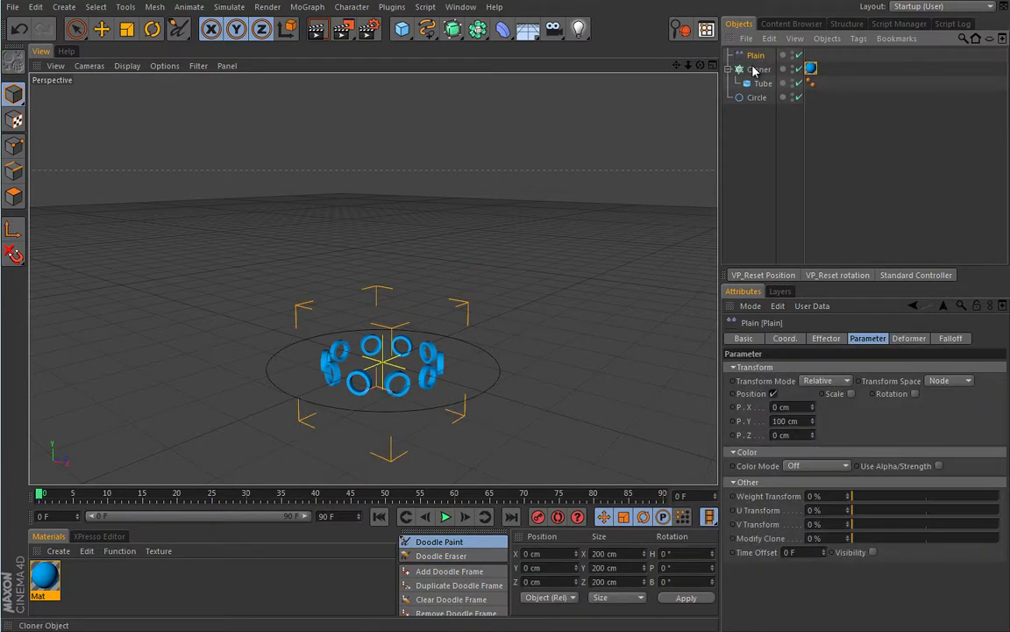
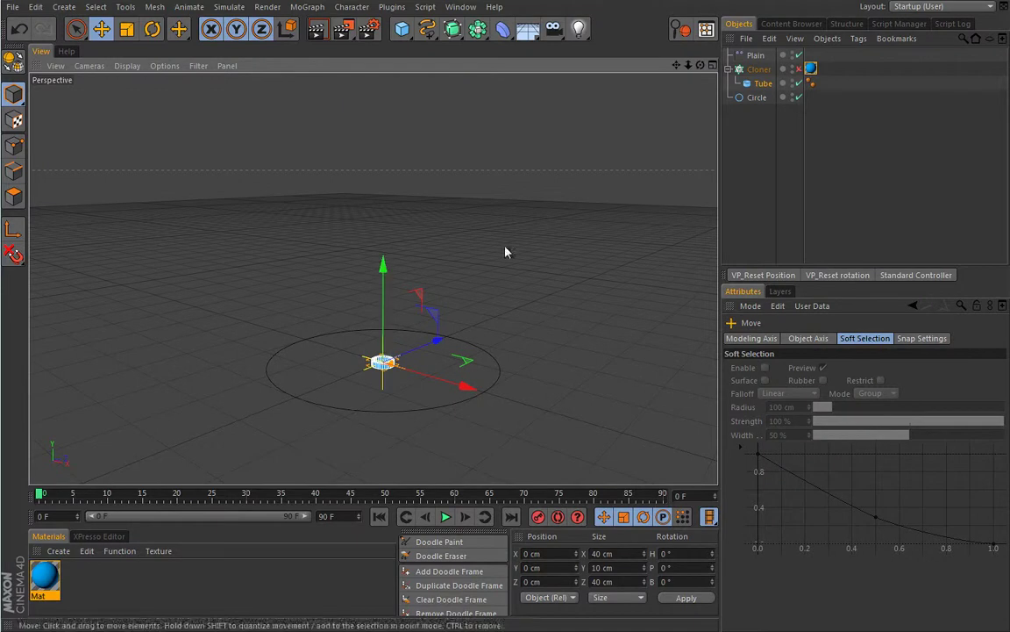
- Re-enable the Cloner so the tubes are cloned around the circle again
click(798, 69)
mouse_move(671, 107)
alt+mouse_down()
mouse_move(446, 191)
mouse_move(690, 112)
alt+mouse_up()
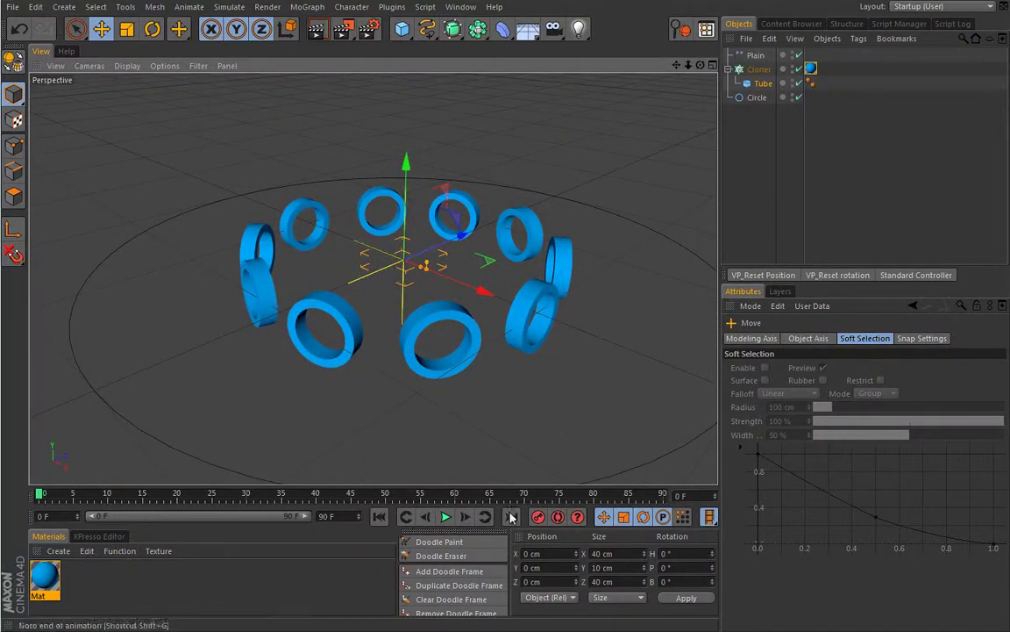
- Doodle inward arrows labelled Y+ and an outward arrow labelled -Y at the clones, delete the doodle, and reselect the Plain effector
click(449, 542)
drag(513, 247, 478, 245)
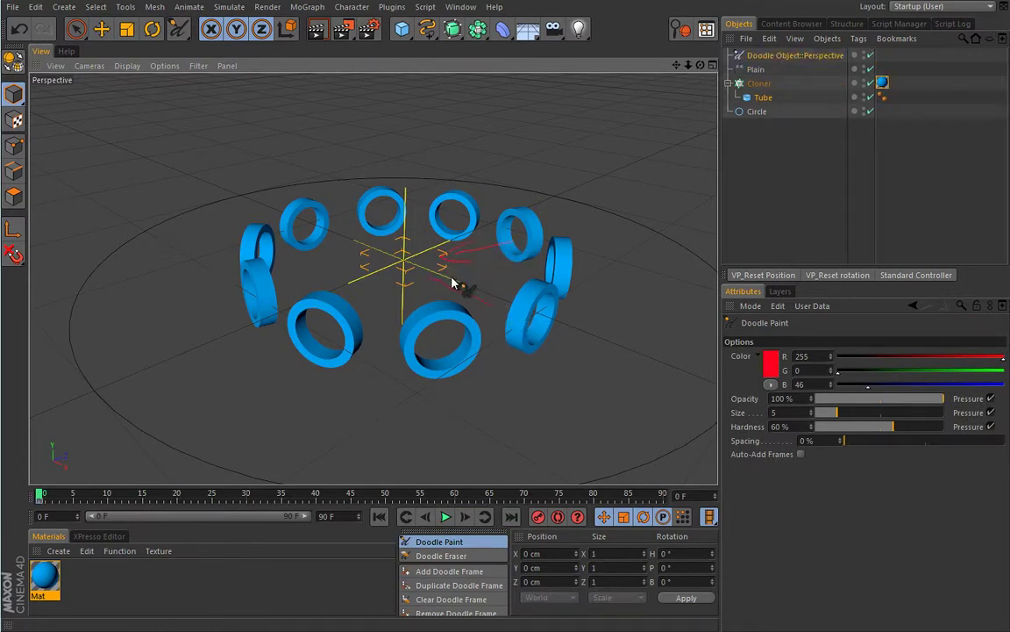
mouse_move(428, 283)
mouse_down()
mouse_move(488, 297)
mouse_move(513, 266)
mouse_up()
drag(636, 350, 636, 372)
drag(631, 303, 610, 332)
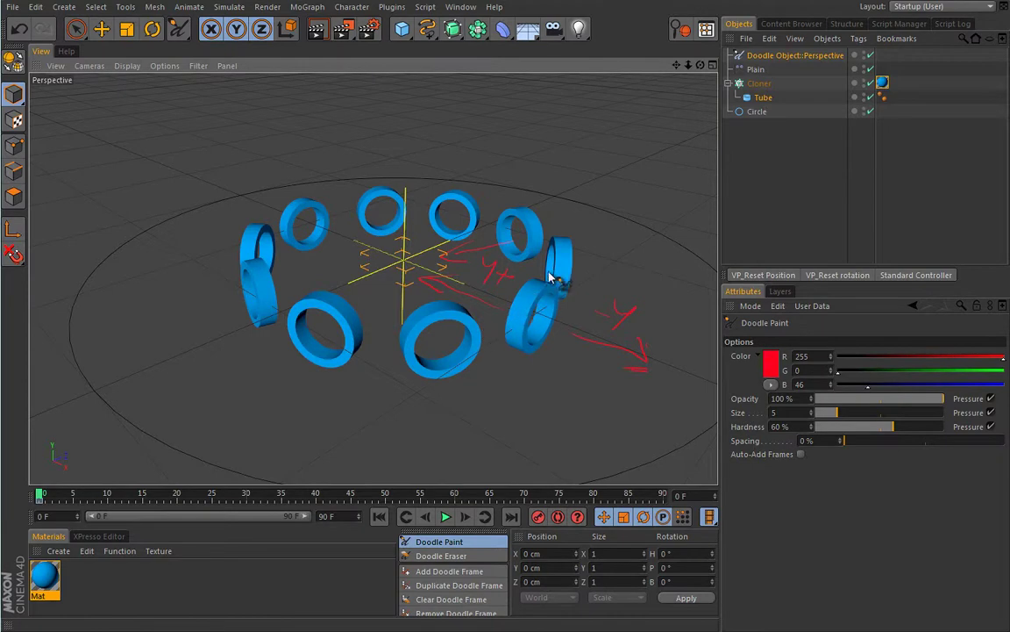
click(792, 57)
key(Delete)
click(756, 56)
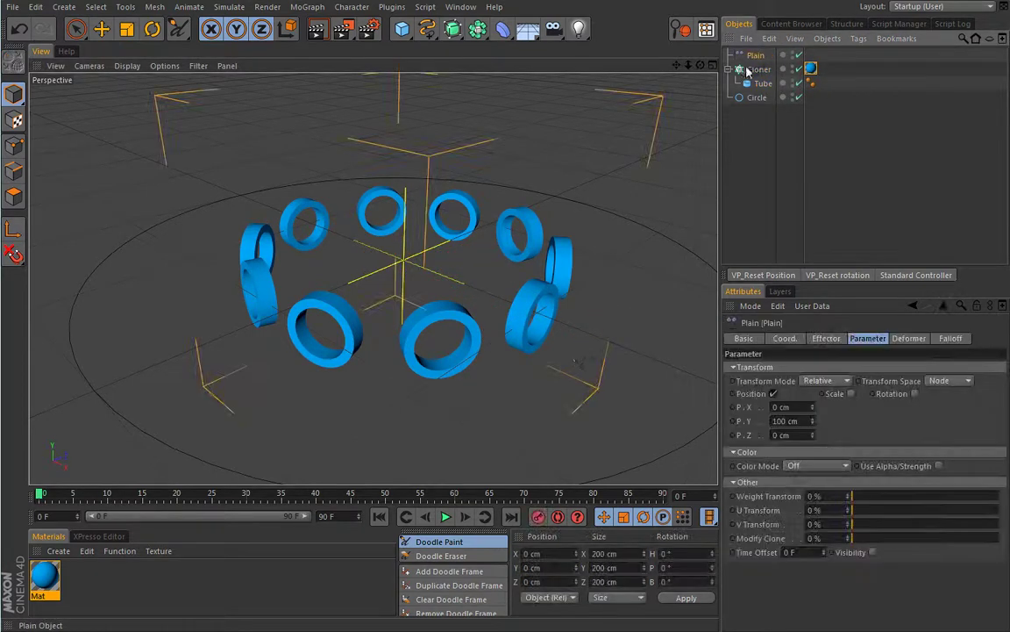
- Try the Plain effector with its Transform Space set to Effector
scroll(575, 355, down, 5)
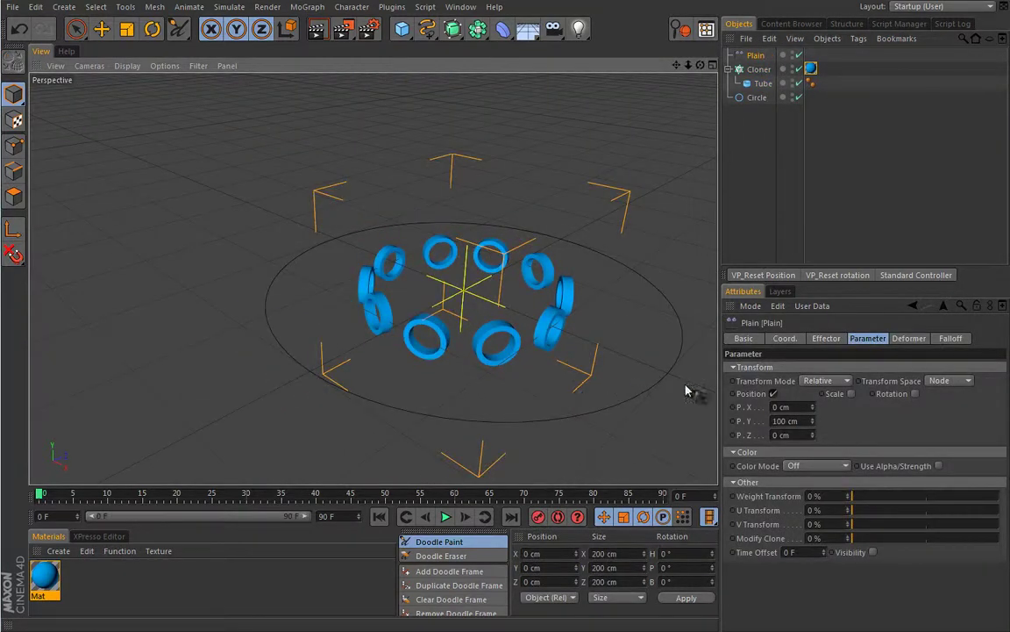
click(966, 382)
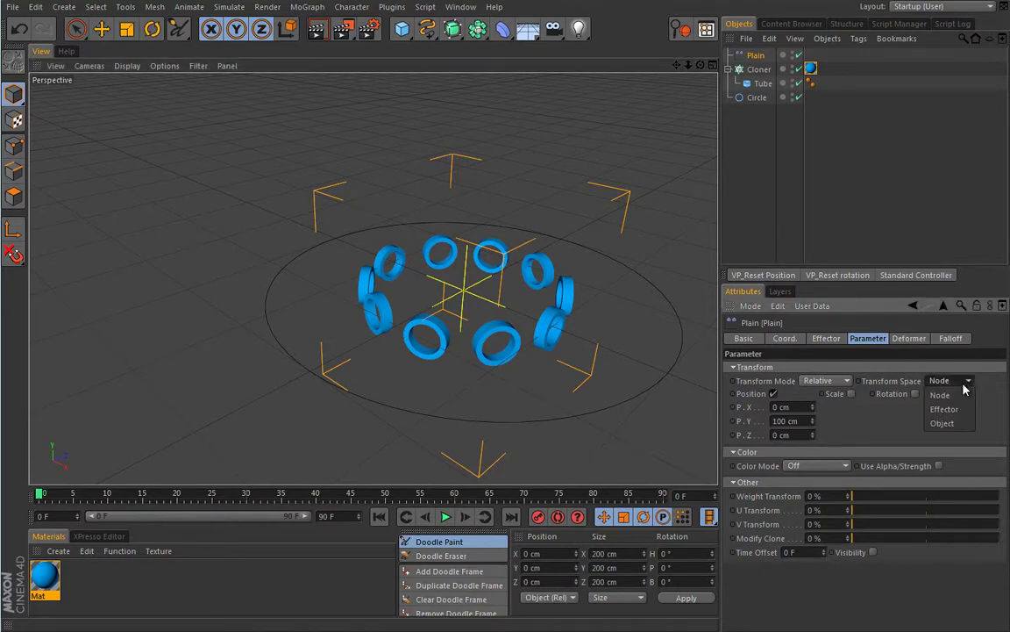
click(962, 409)
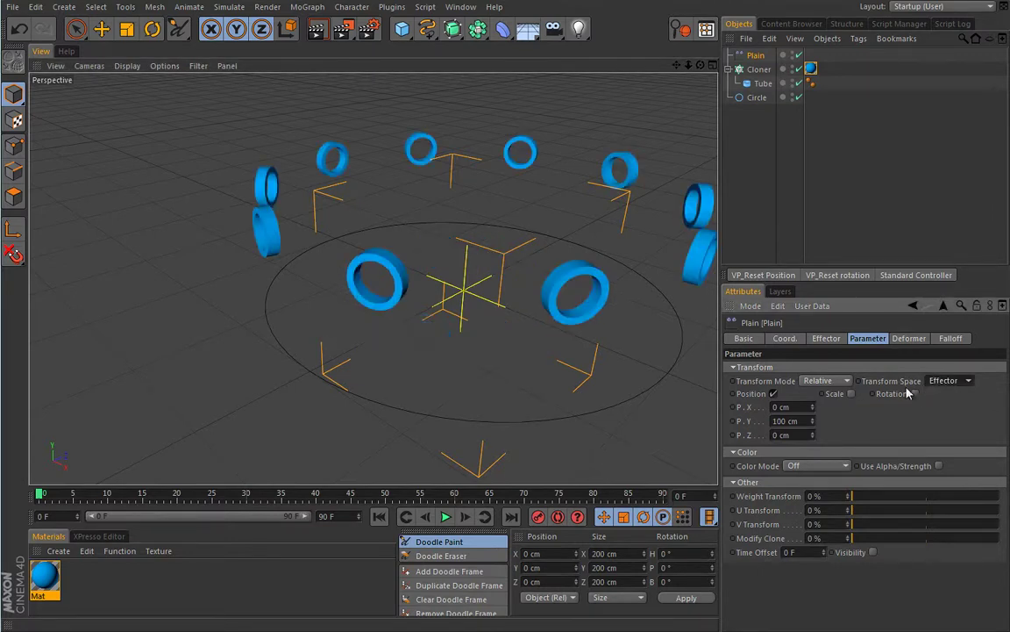
- Doodle an upward arrow labelled 100 cm Y inside the circle, delete the doodle, and reselect the Plain effector
mouse_move(472, 299)
mouse_down()
mouse_move(494, 351)
mouse_move(490, 373)
mouse_move(496, 365)
mouse_up()
drag(510, 353, 511, 354)
drag(526, 352, 542, 356)
drag(555, 353, 588, 360)
drag(516, 382, 525, 404)
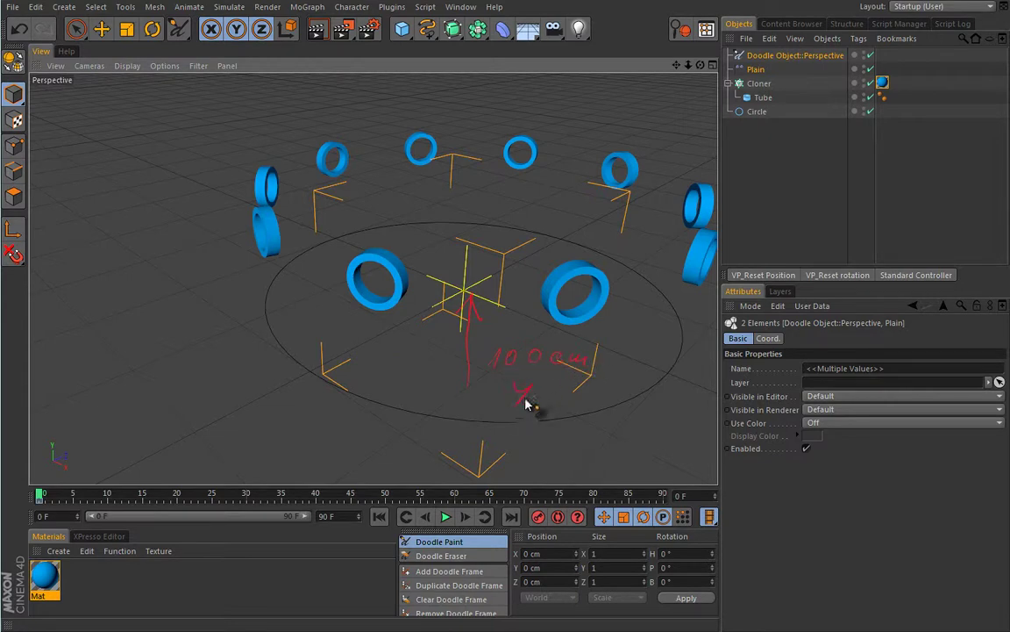
click(759, 71)
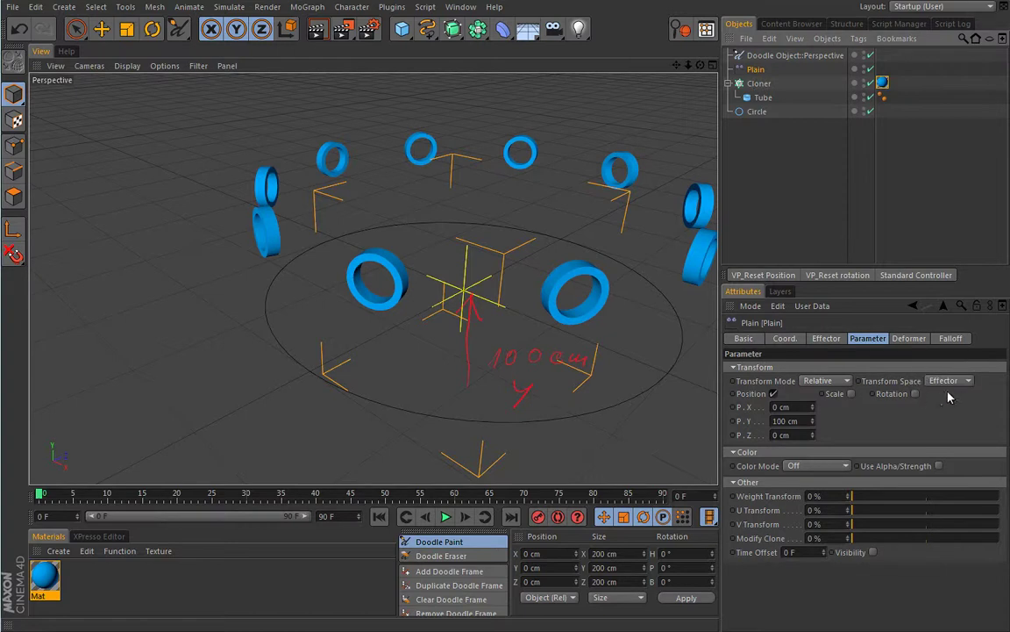
key(e)
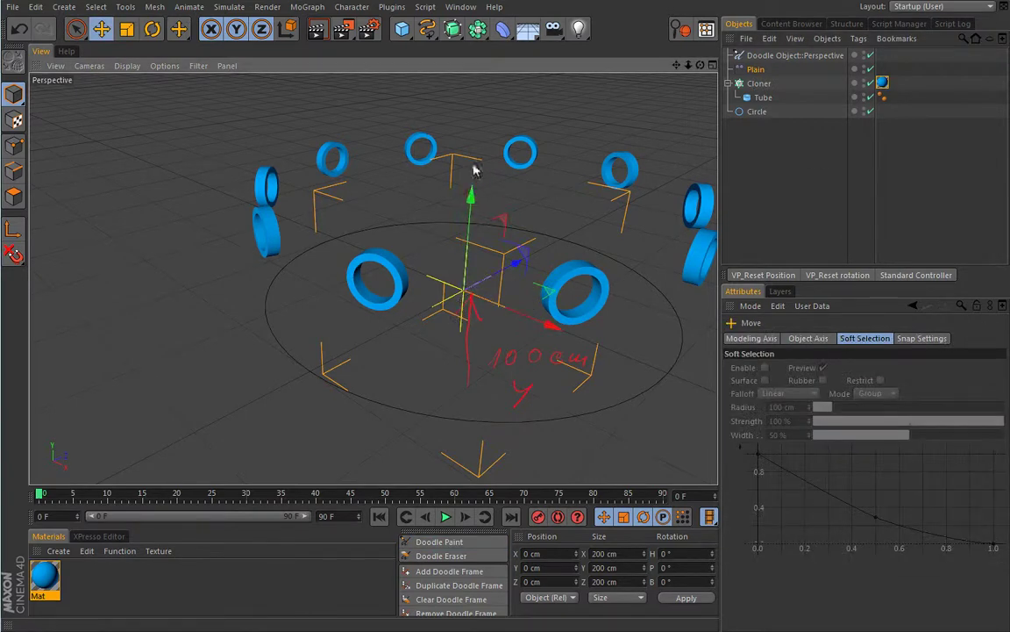
click(778, 55)
key(Delete)
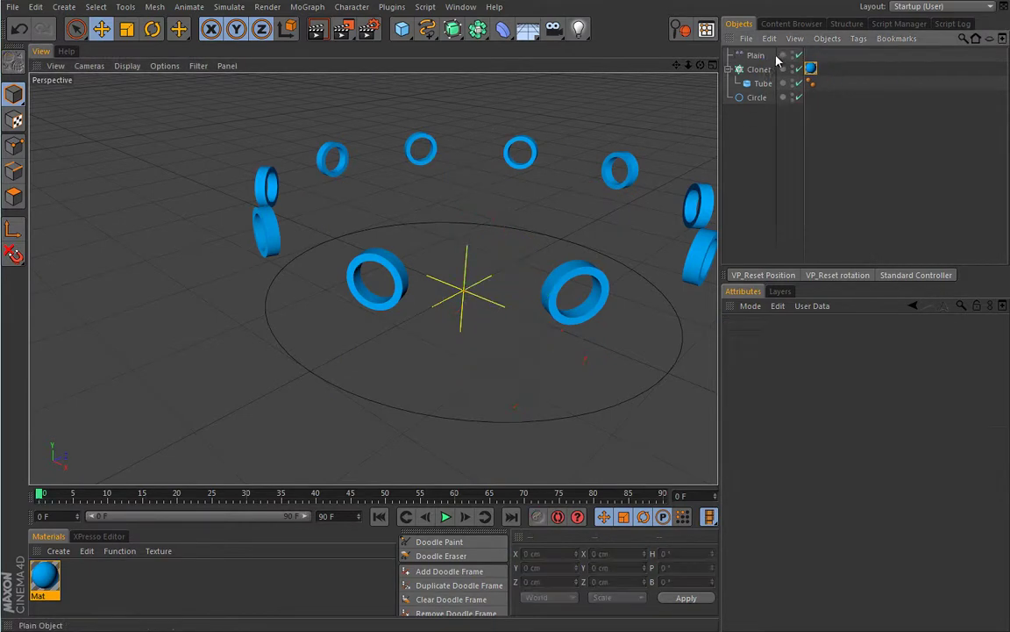
click(759, 57)
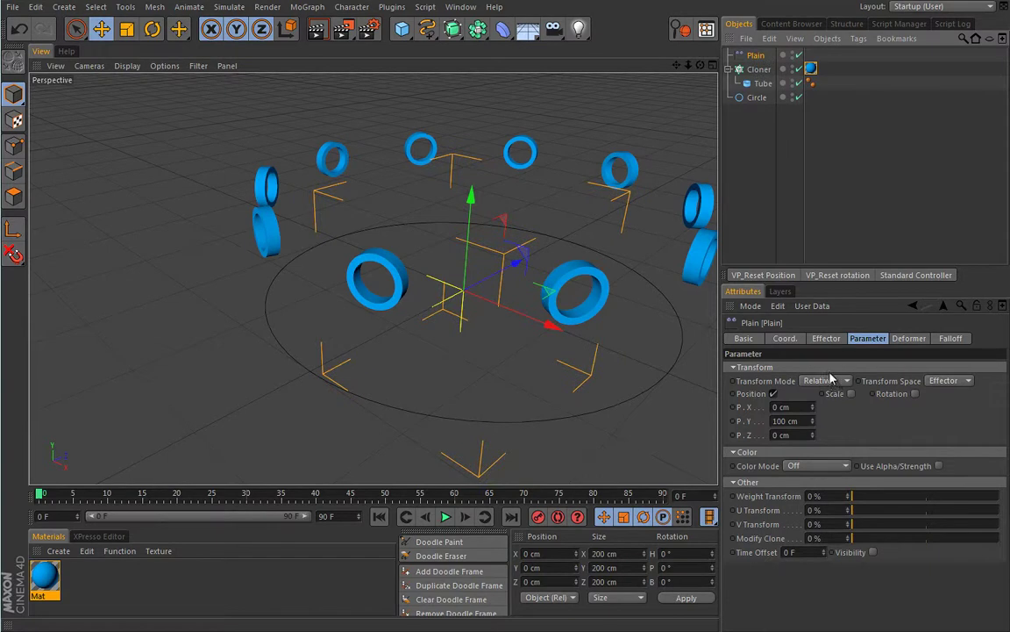
- Try the Absolute and Remap transform modes on the Plain effector
click(824, 382)
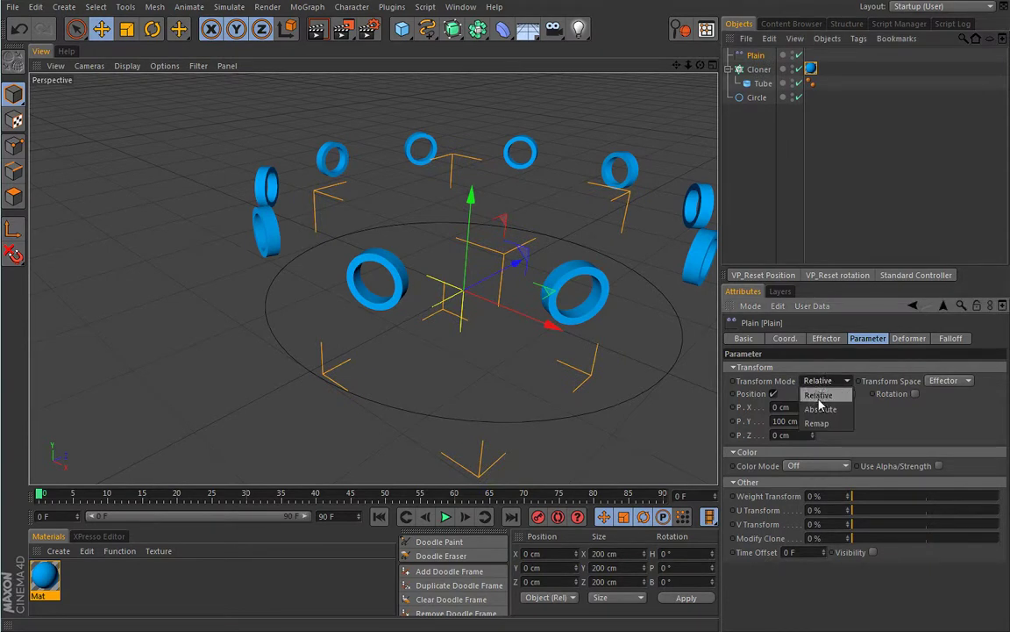
click(833, 396)
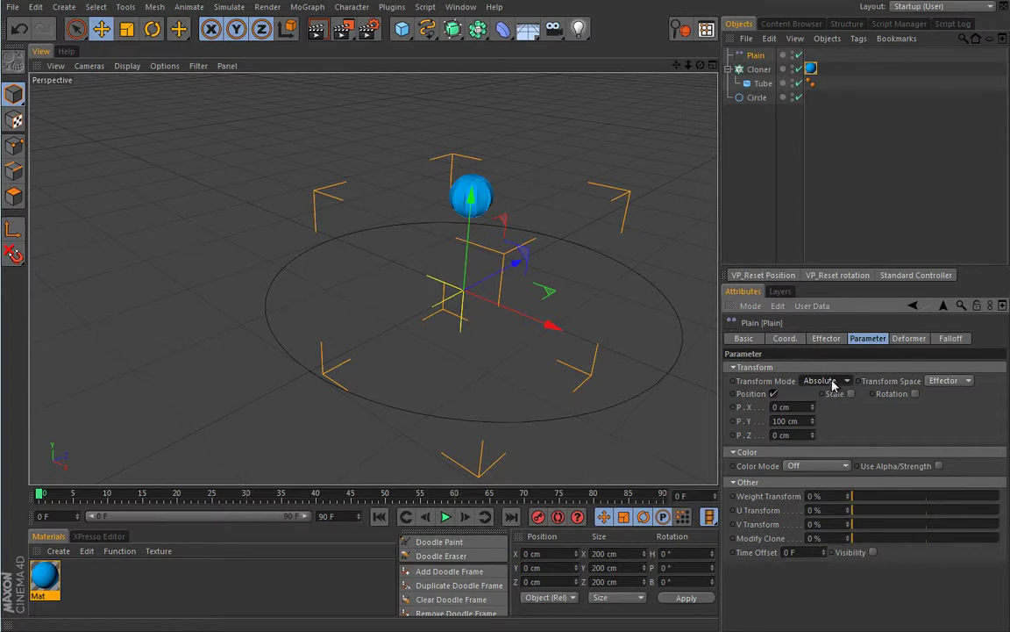
click(826, 382)
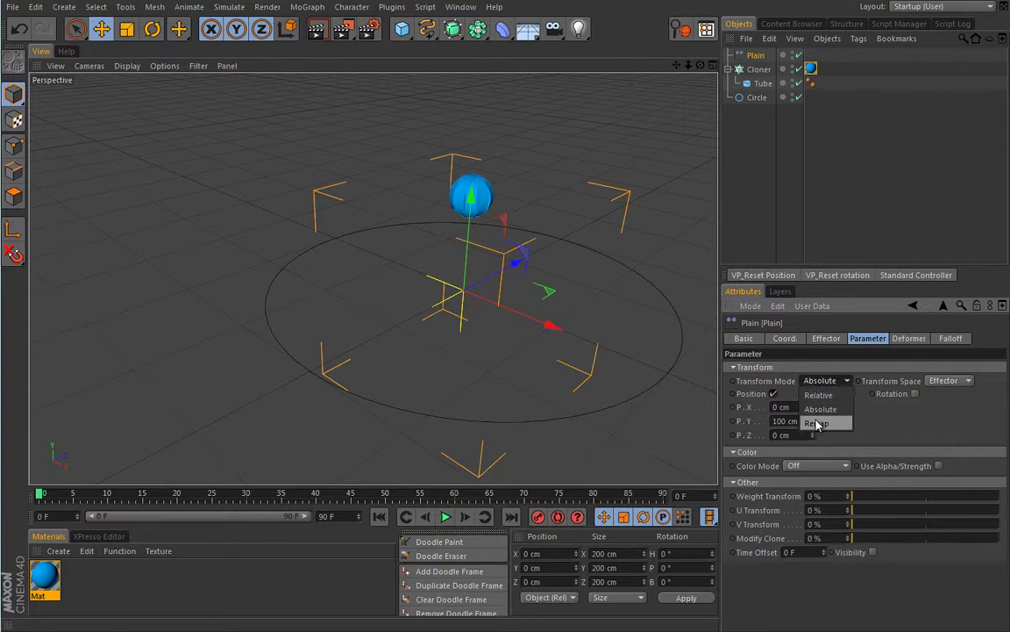
click(819, 424)
- Compare the Node and Object transform spaces on the Plain effector in Remap mode
click(963, 382)
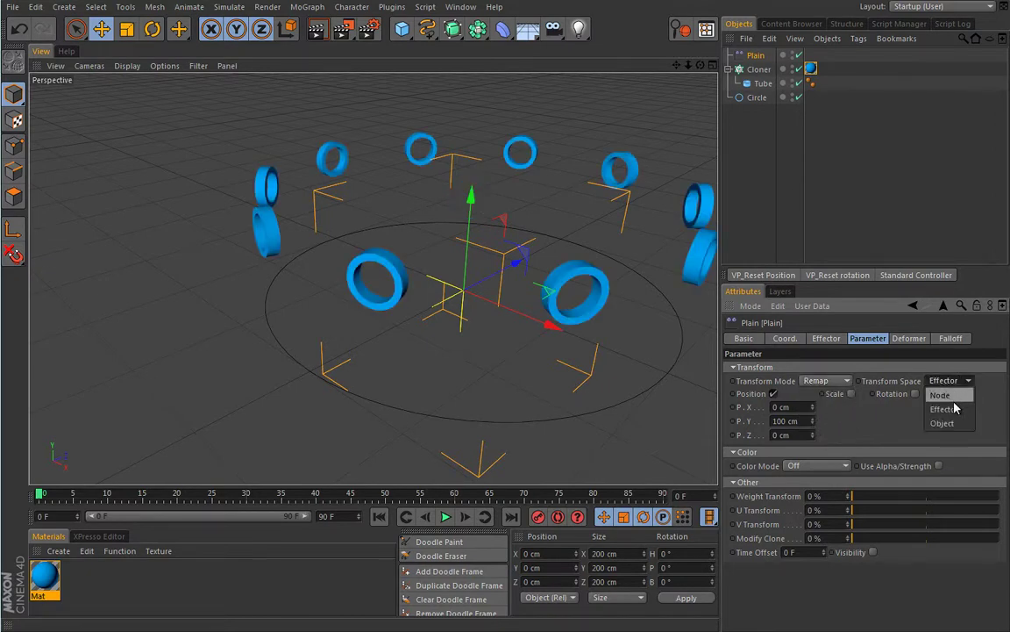
click(950, 401)
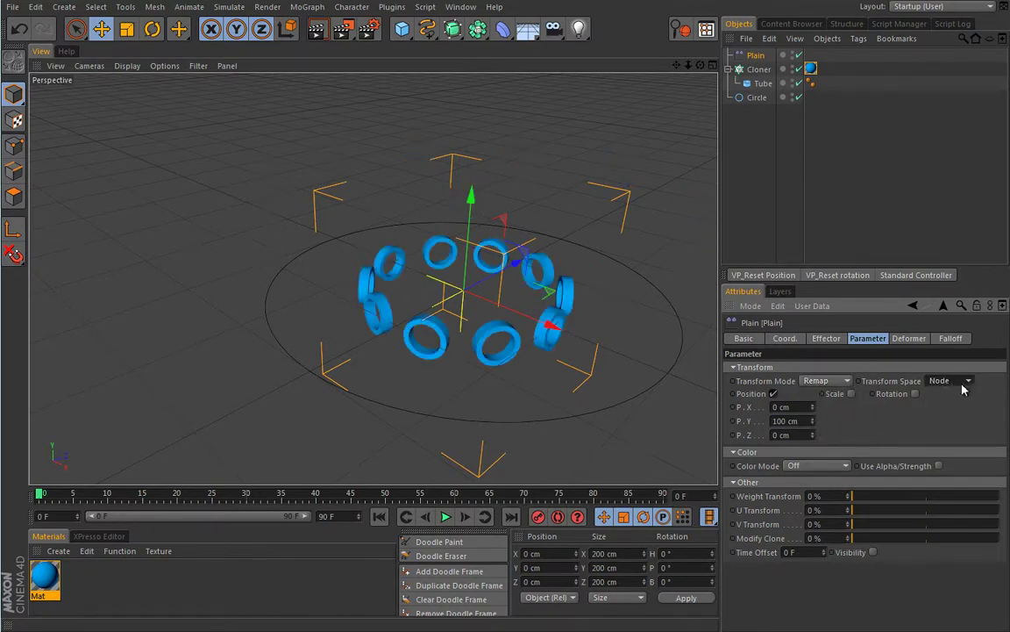
click(962, 383)
click(956, 424)
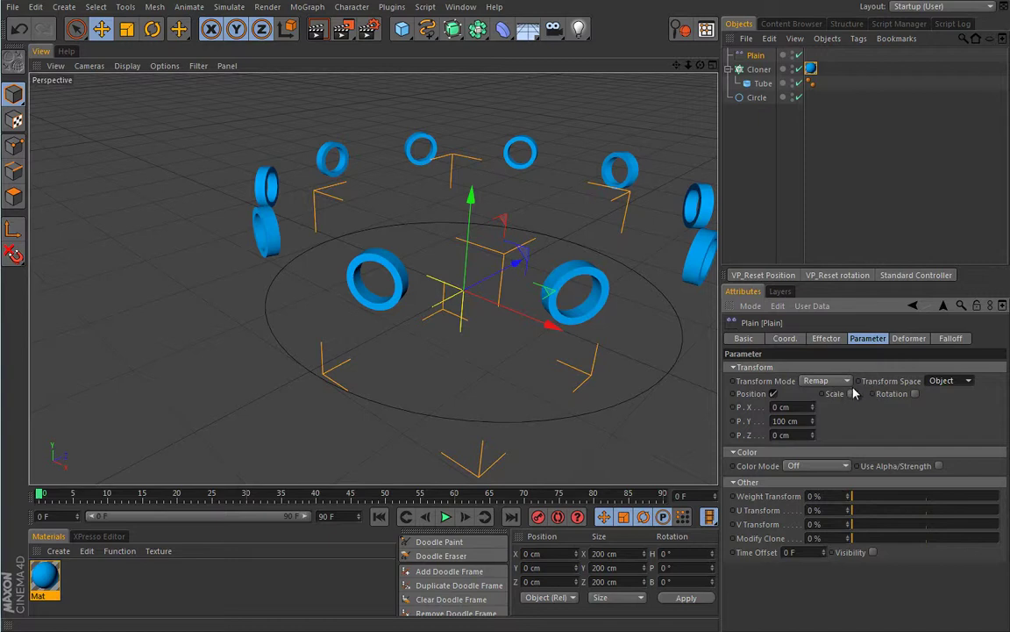
- Set the Plain effector's Transform Mode to Relative and its Transform Space to Node
click(838, 381)
click(833, 396)
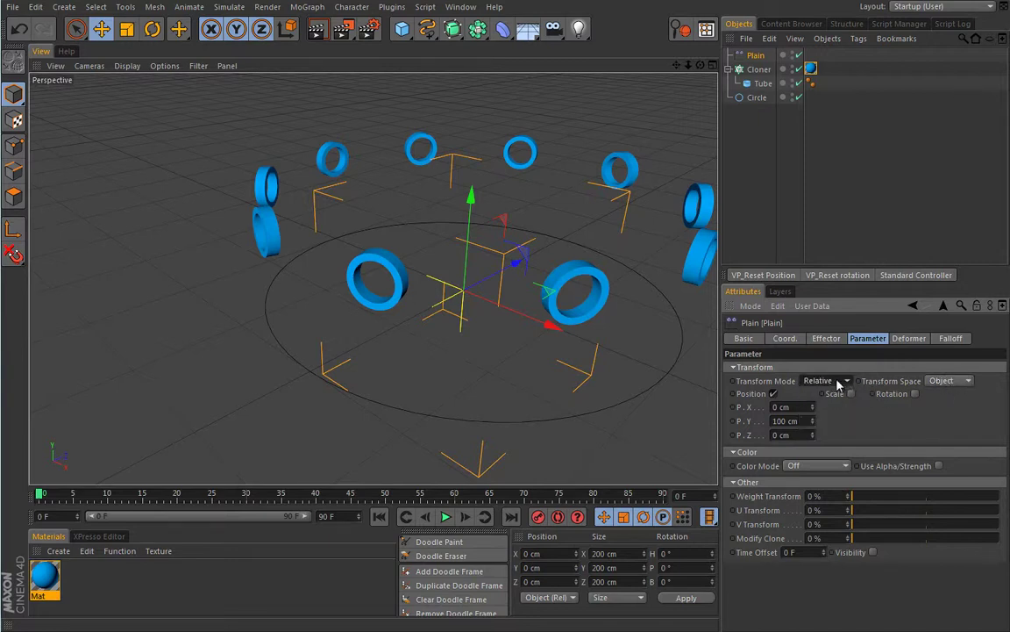
click(953, 382)
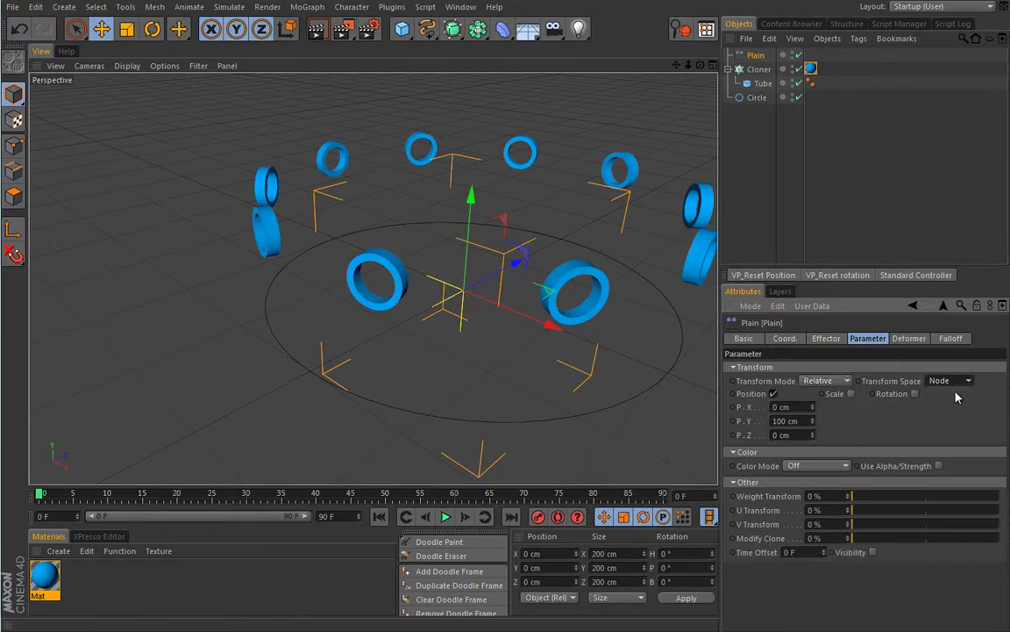
click(948, 394)
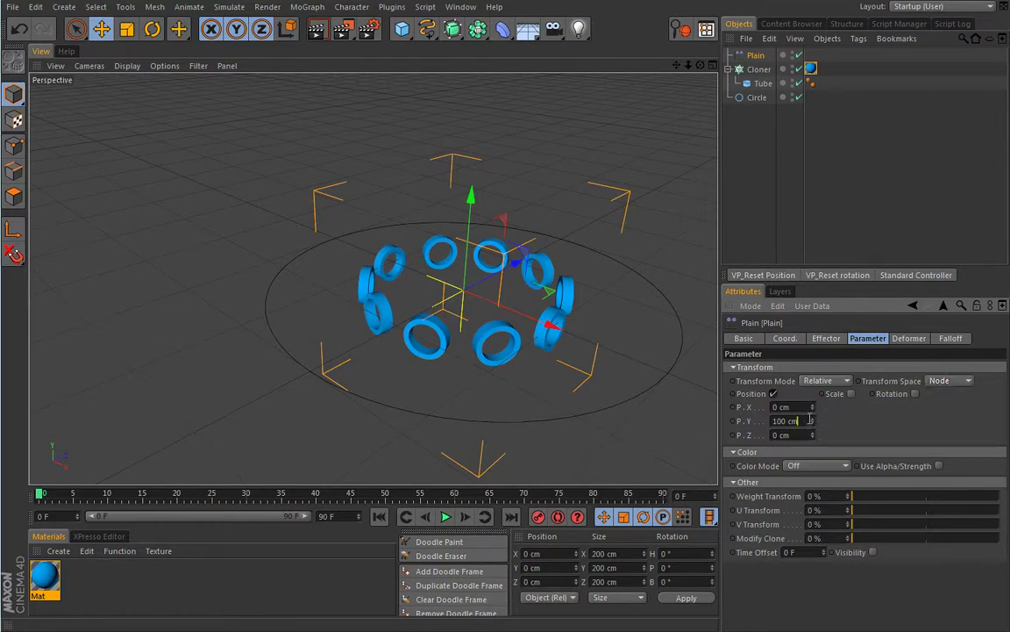
- Reset the Plain effector's Y position offset to 0 cm and set its X position offset to 100 cm
right_click(811, 420)
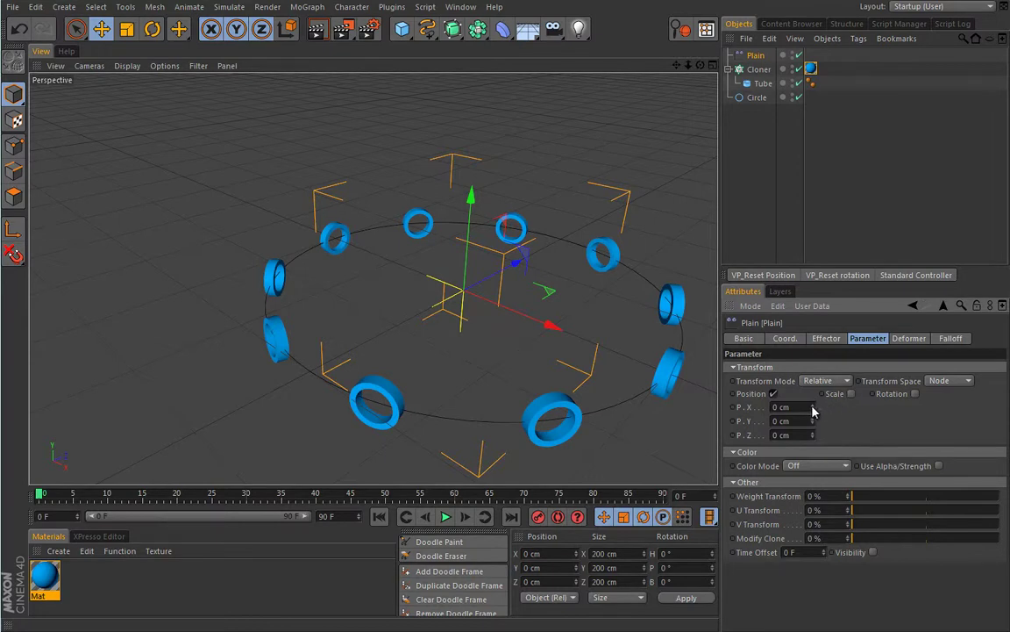
drag(814, 411, 816, 333)
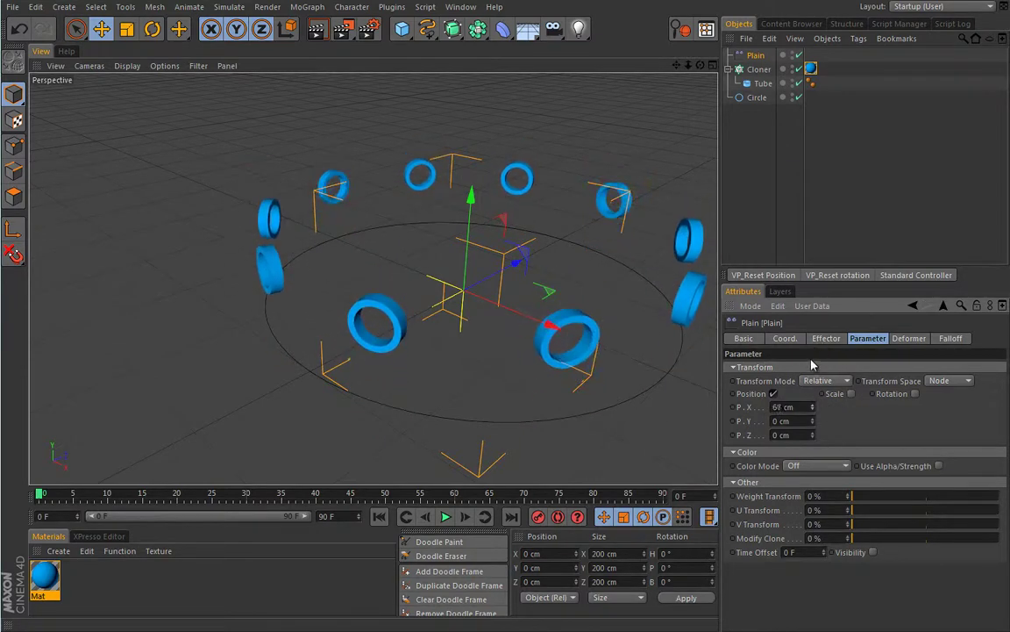
text(10)
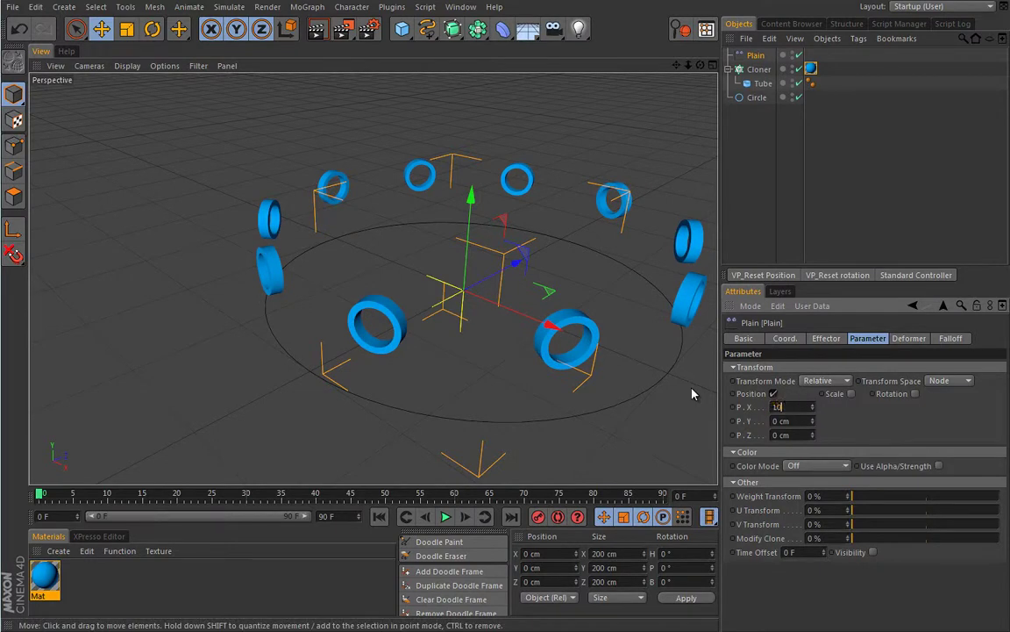
text(0)
key(Return)
- Play the animation and set the Cloner's Rate to 10% so the clones travel along the circle
alt+drag(435, 258, 421, 286)
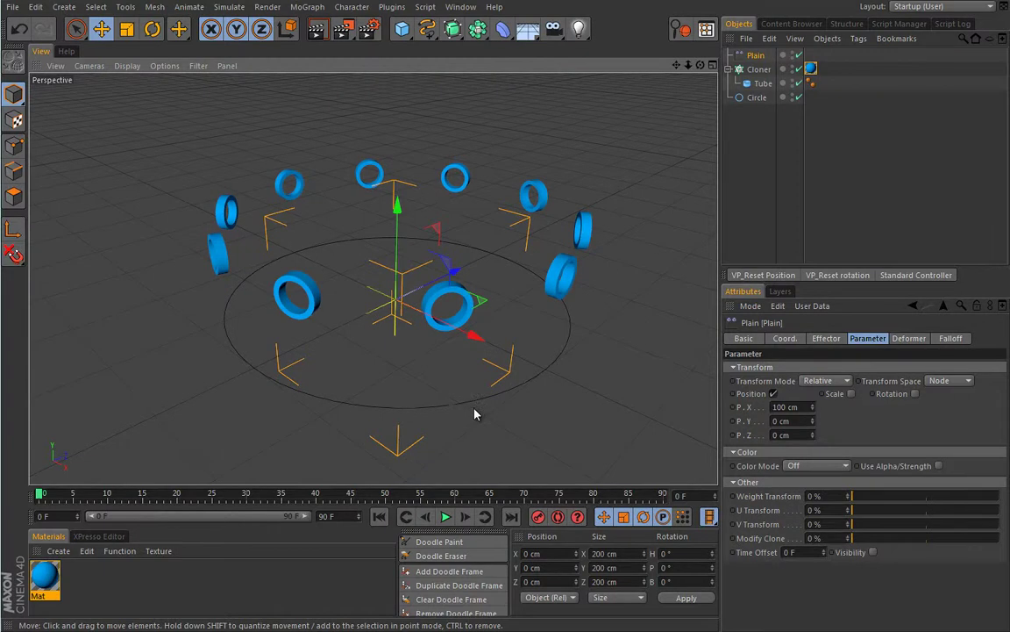
click(758, 70)
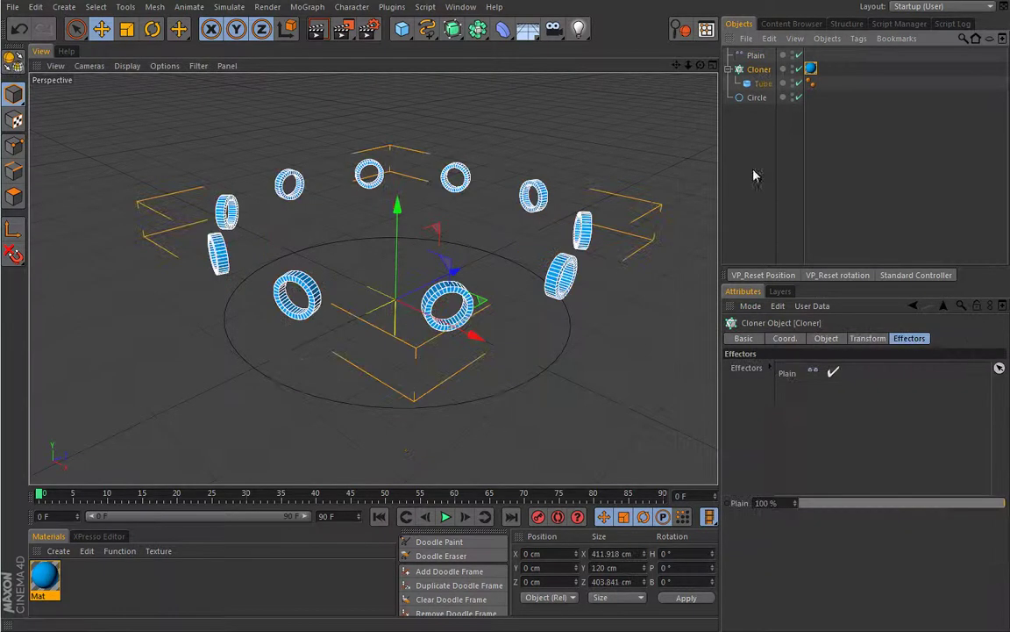
click(826, 337)
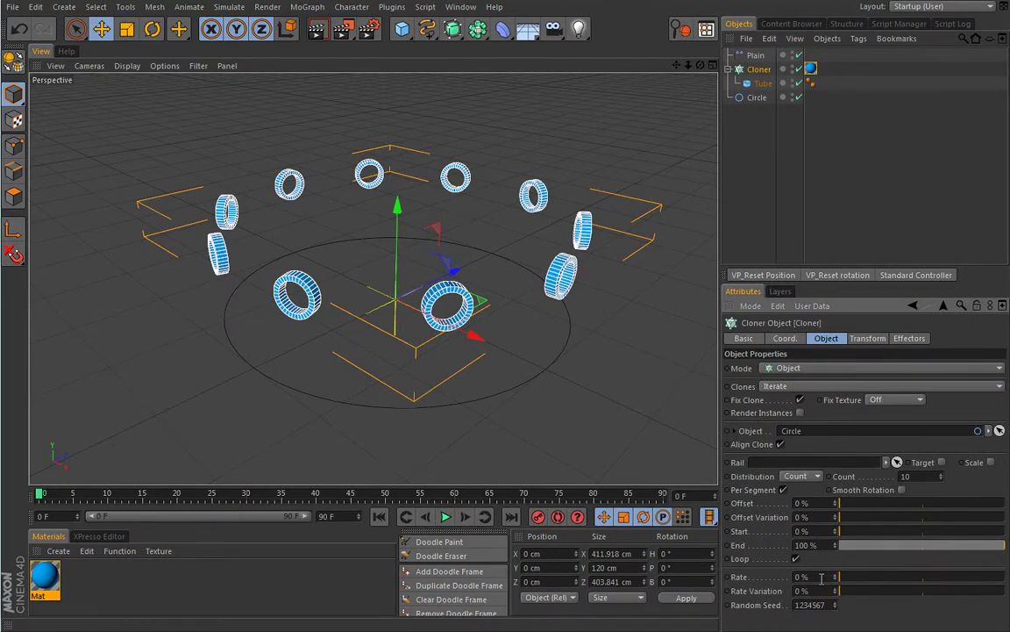
key(F8)
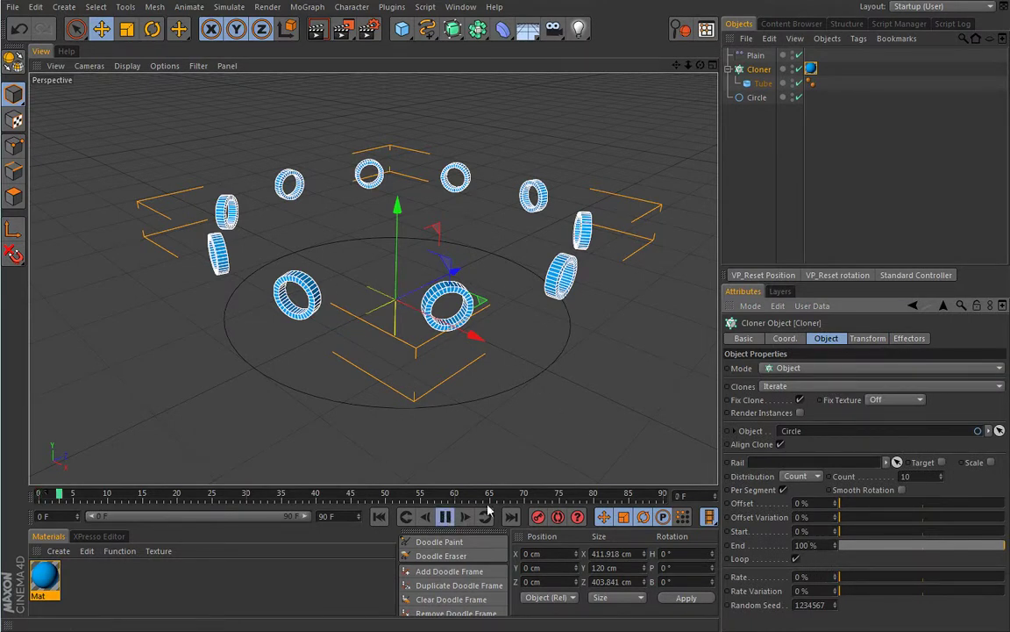
drag(840, 581, 858, 579)
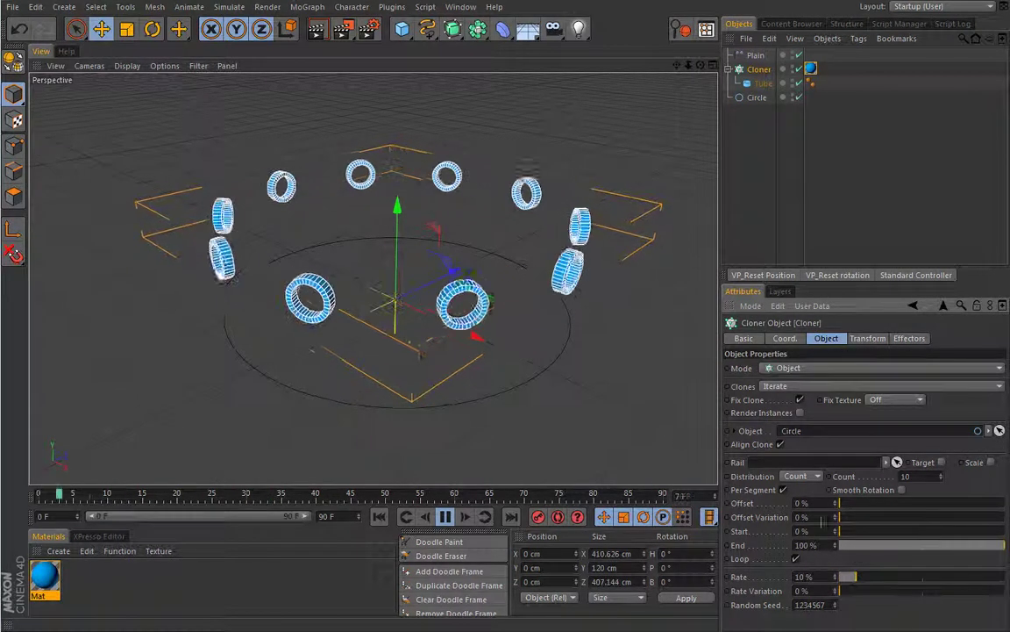
- Set the Cloner's Count to 20 so the circle carries more tube clones
mouse_move(537, 335)
alt+mouse_down()
mouse_move(566, 379)
mouse_move(505, 345)
alt+mouse_up()
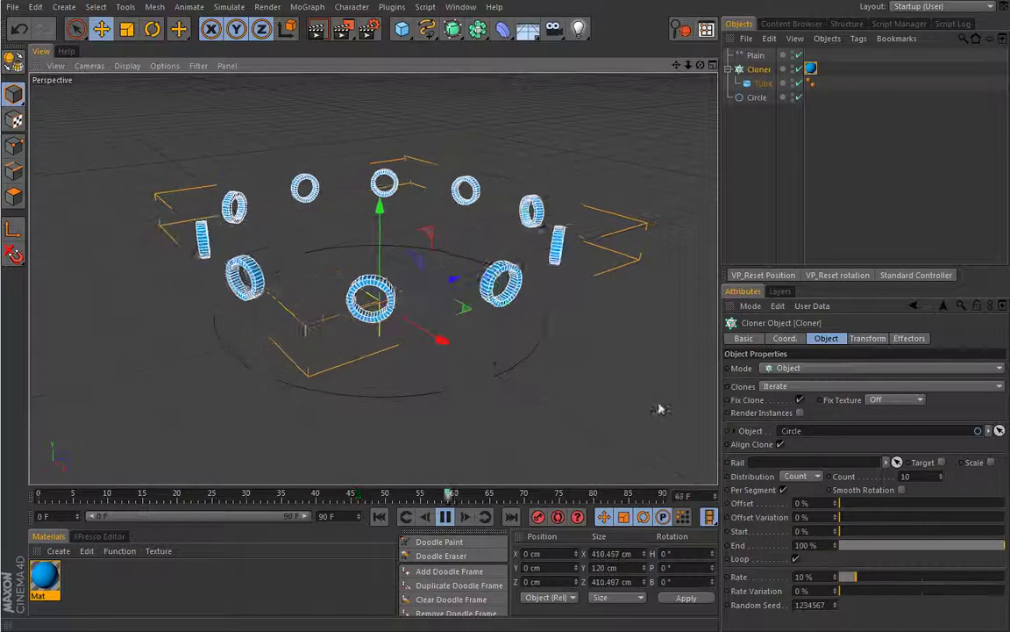
text(20)
key(Return)
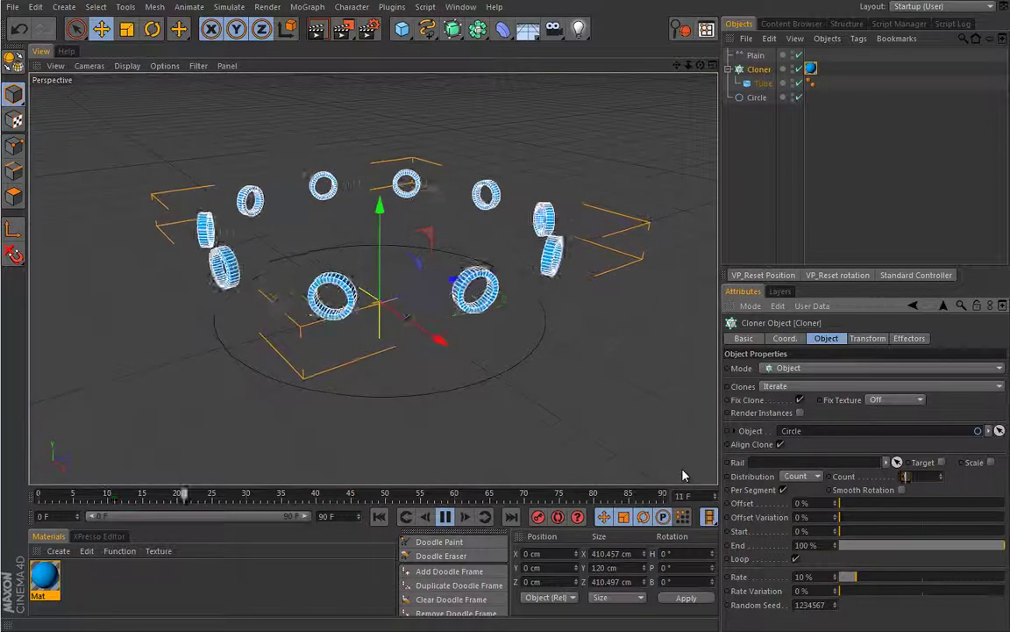
alt+drag(341, 343, 354, 378)
alt+middle_drag(429, 244, 446, 255)
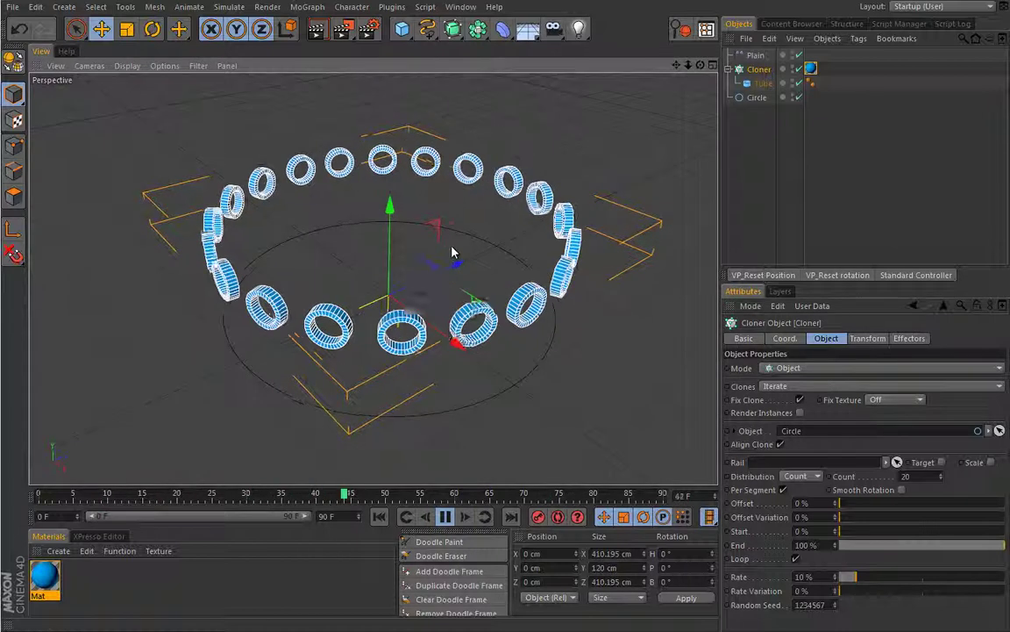
- Enable Scale with Uniform Scale on the Plain effector and stop the animation at frame 0
click(756, 56)
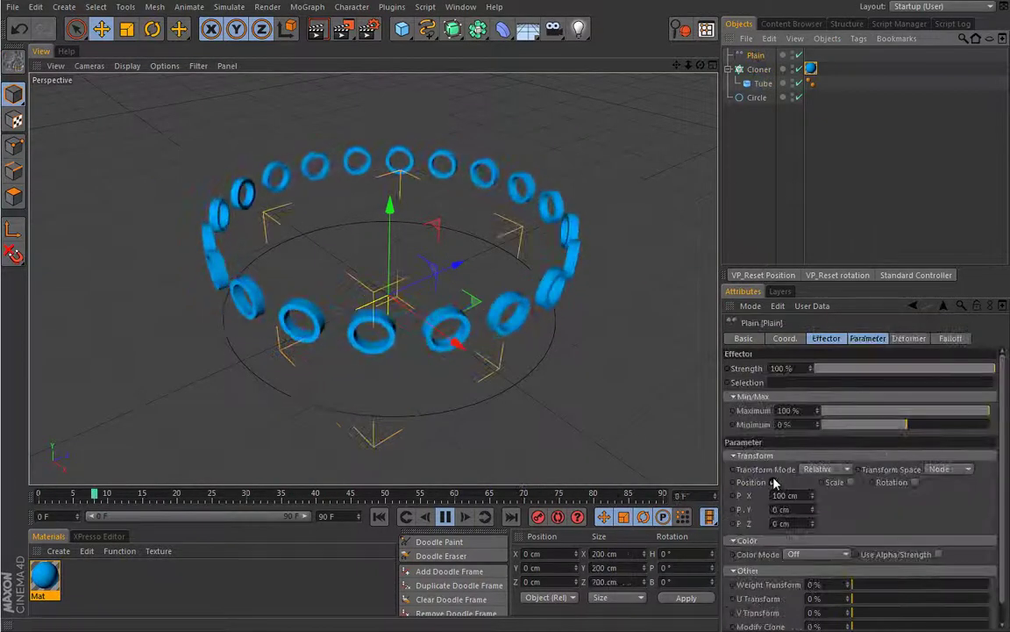
click(850, 482)
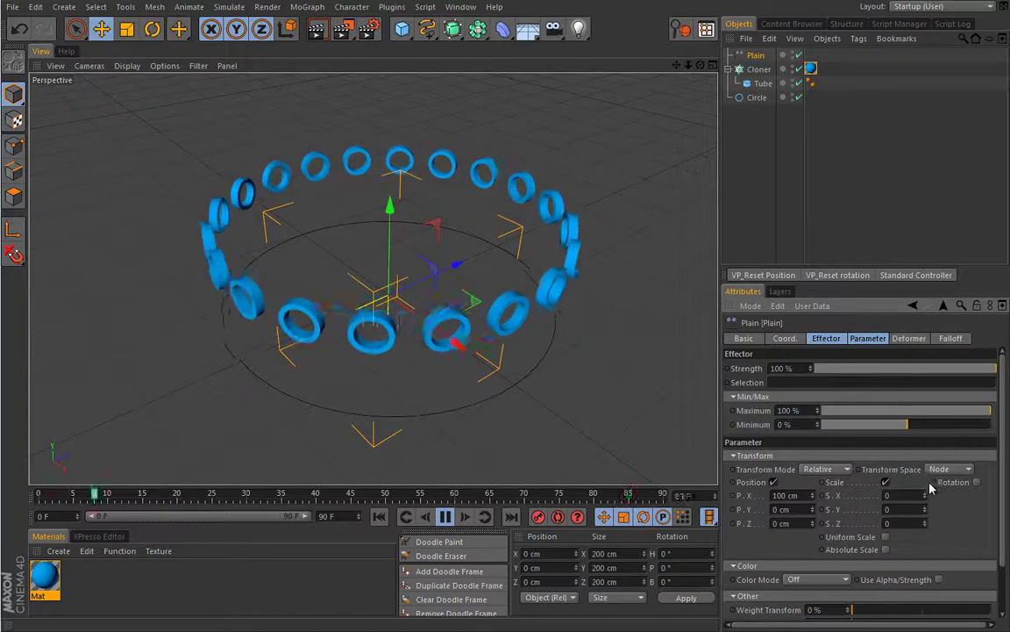
drag(927, 499, 884, 534)
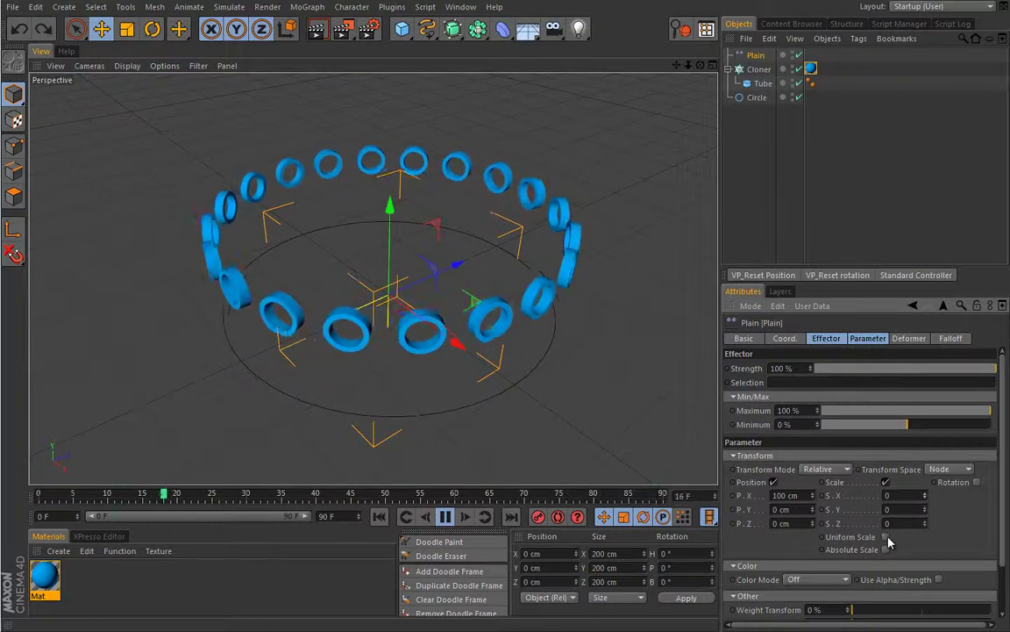
click(886, 537)
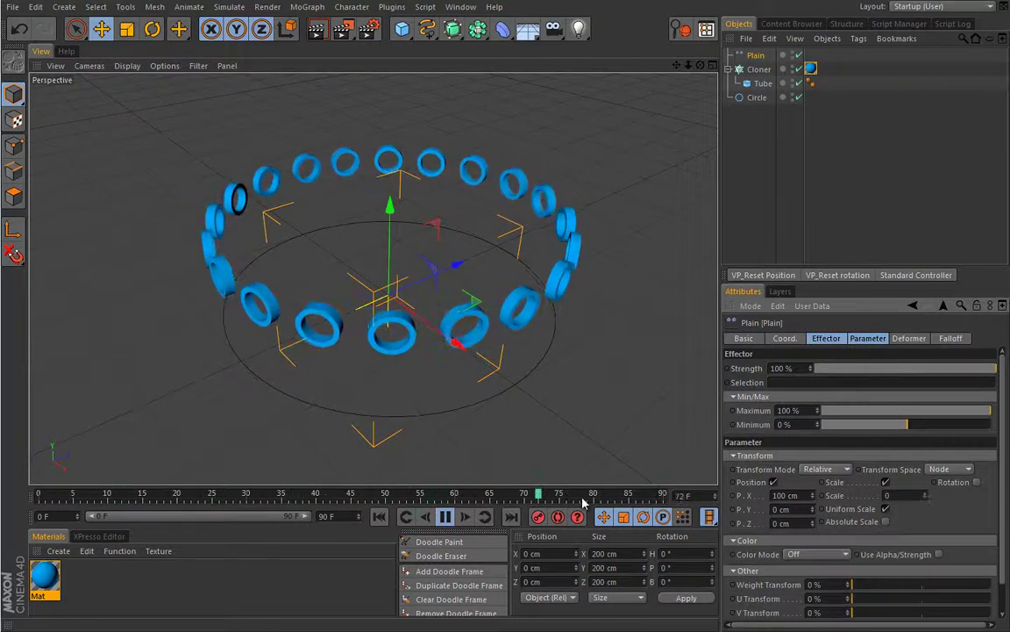
click(425, 516)
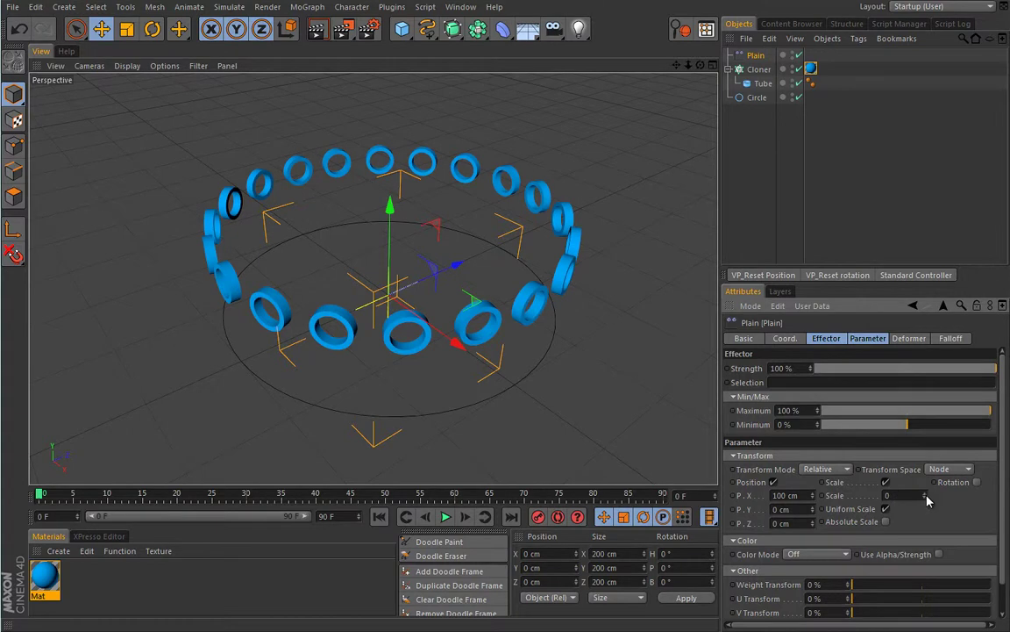
- Try uniform Scale values of 1 and -1 on the Plain effector
mouse_move(924, 497)
mouse_down()
mouse_move(926, 465)
mouse_move(924, 512)
mouse_move(925, 475)
mouse_up()
text(1)
key(Return)
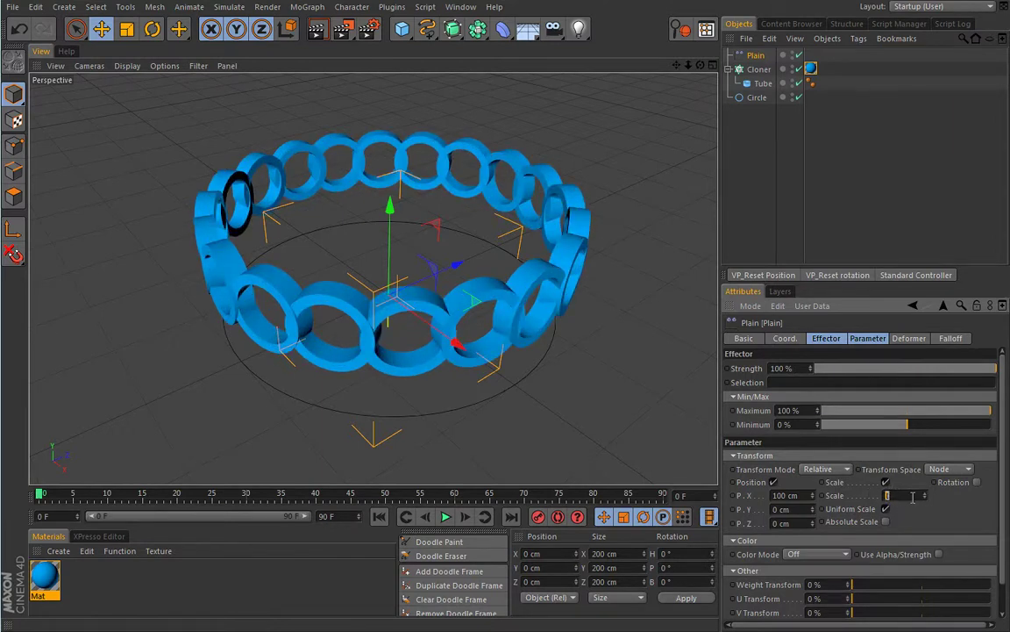
drag(925, 498, 921, 502)
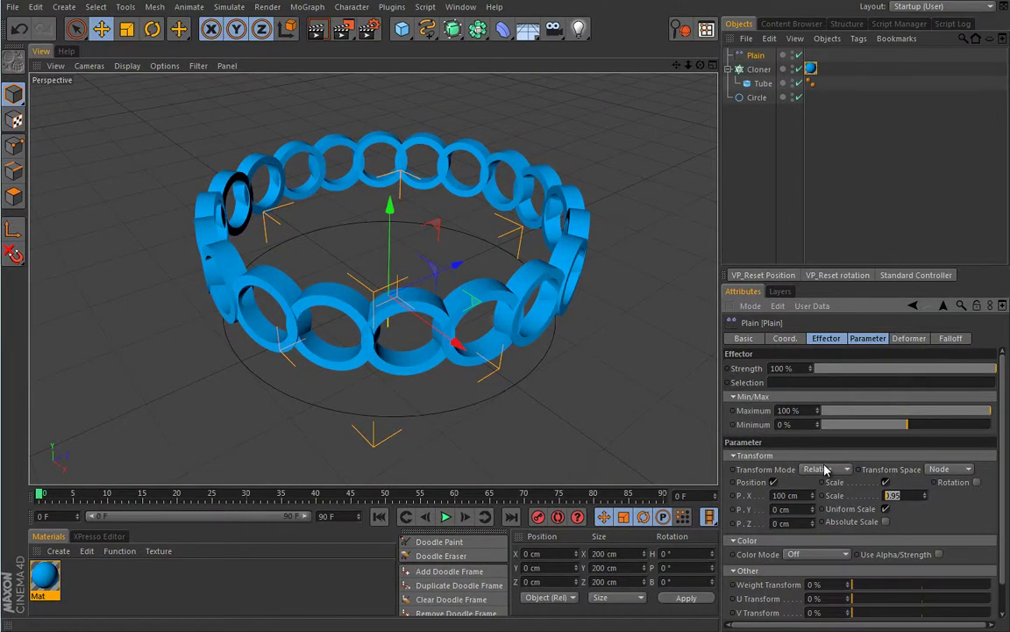
key(Return)
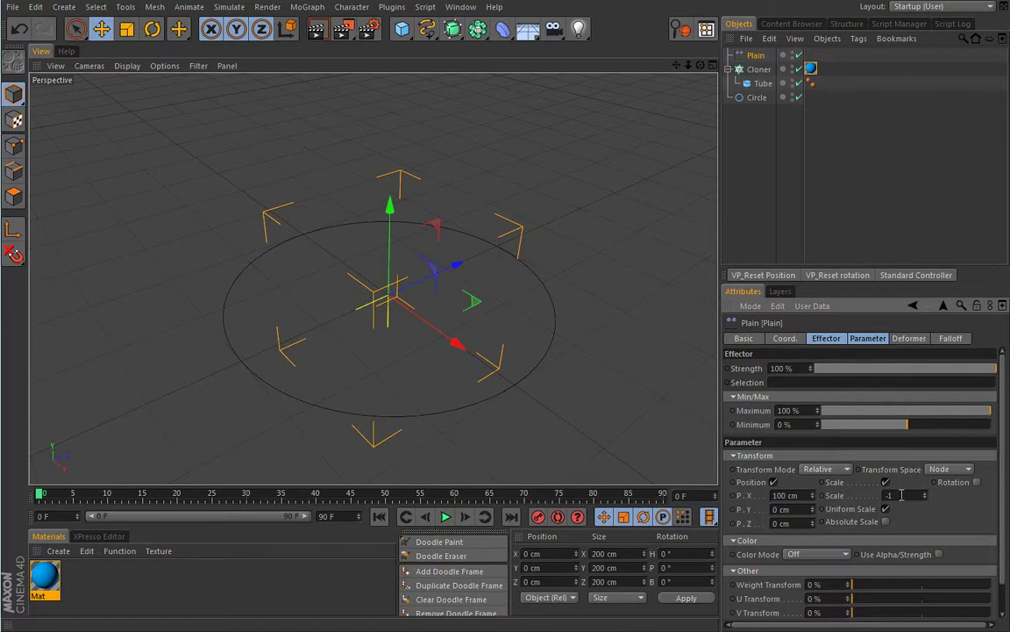
- Reset the Plain effector's uniform Scale to 0 and disable its Scale parameter
mouse_move(924, 495)
mouse_down()
mouse_move(835, 446)
mouse_move(680, 479)
mouse_up()
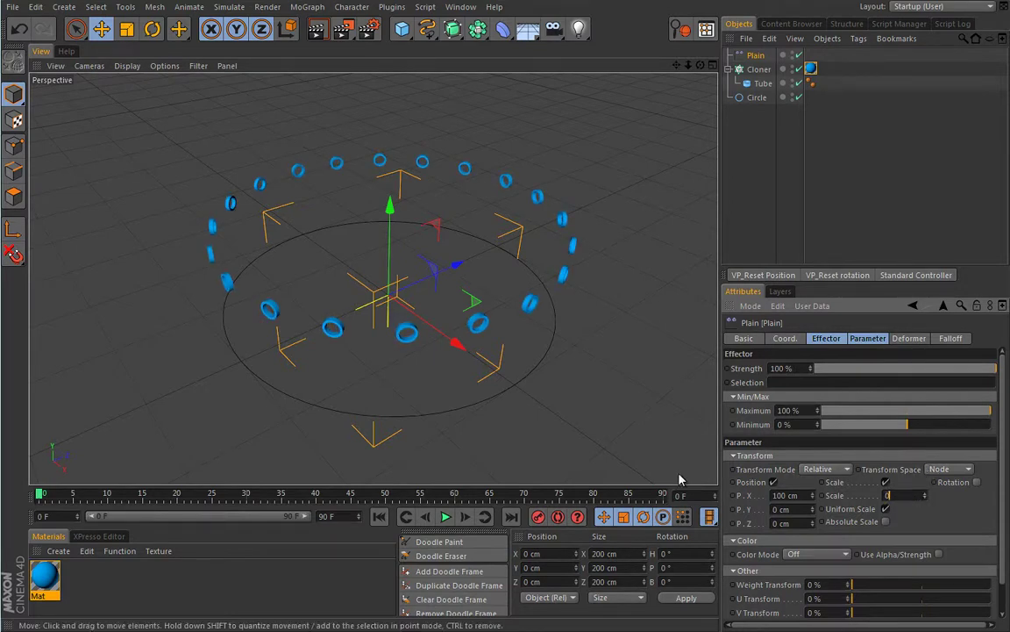
text(0)
key(Return)
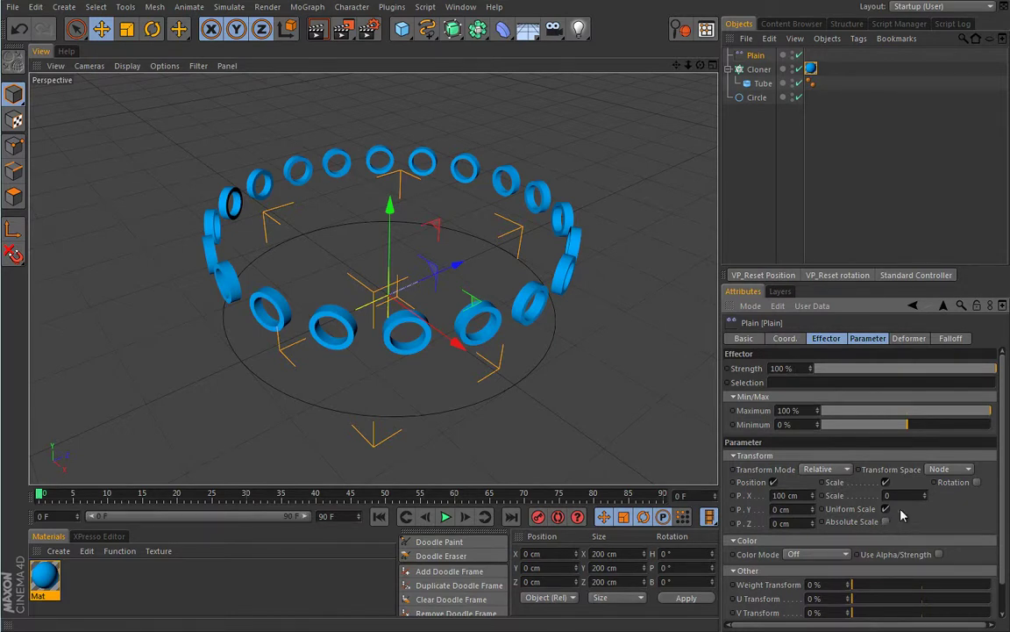
click(887, 483)
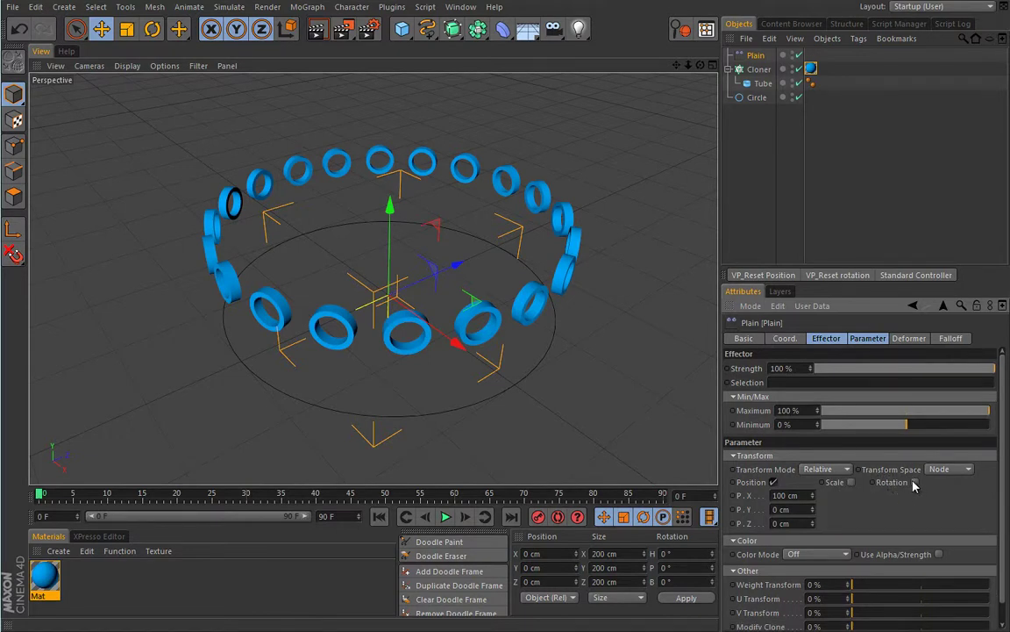
- Enable Rotation on the Plain effector with R.B at 48° and compare the Effector and Node transform spaces
click(916, 482)
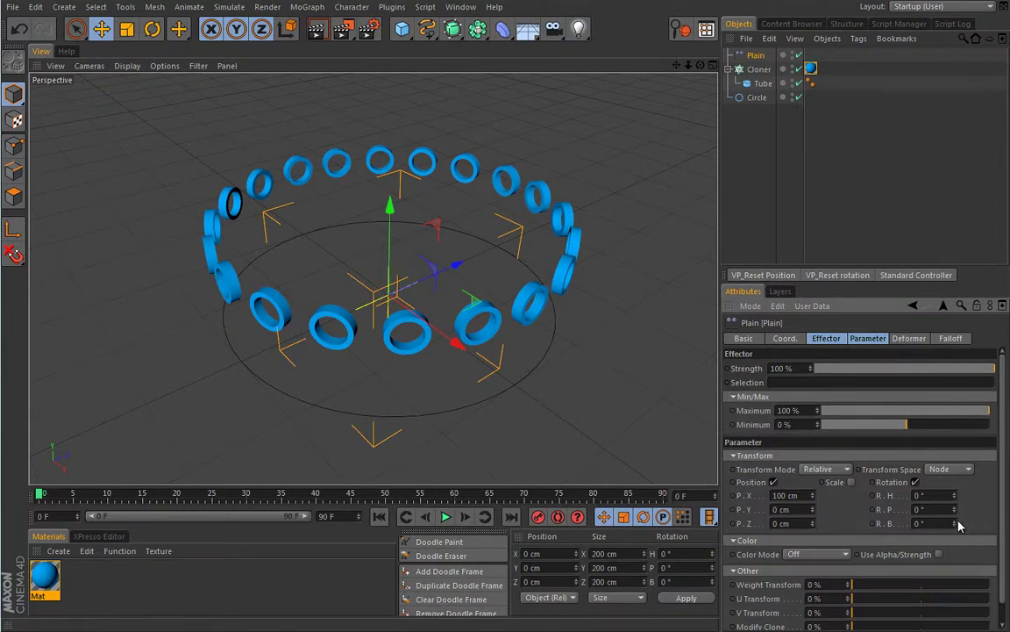
drag(956, 526, 961, 494)
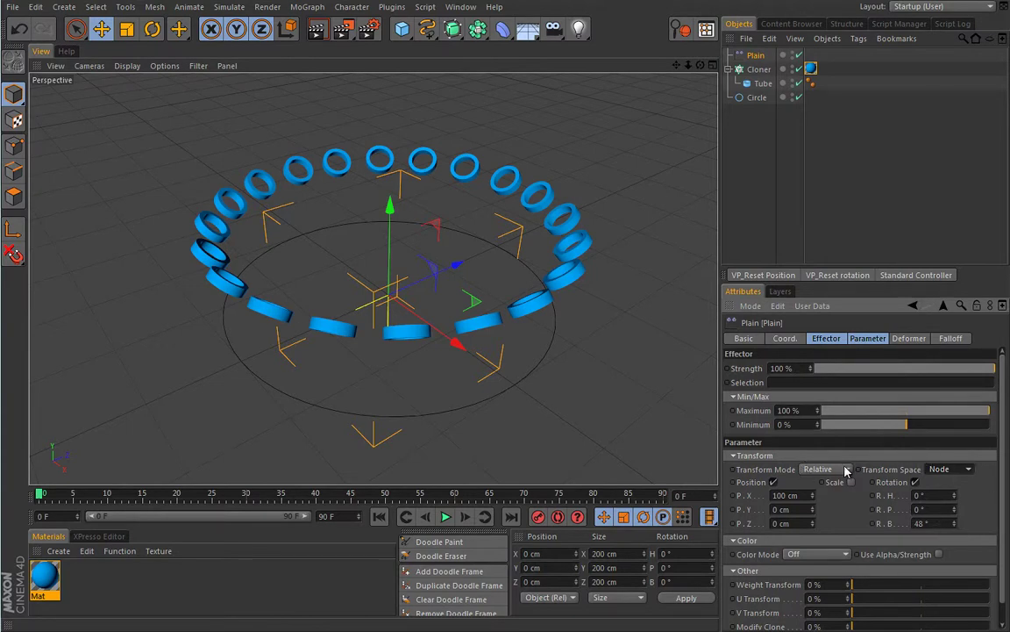
click(966, 471)
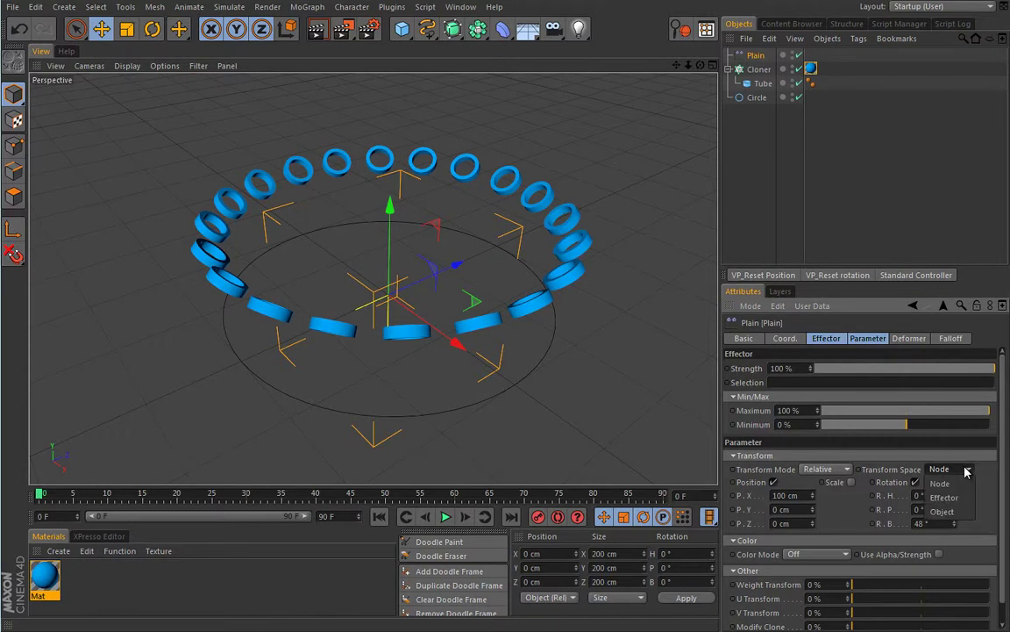
click(967, 498)
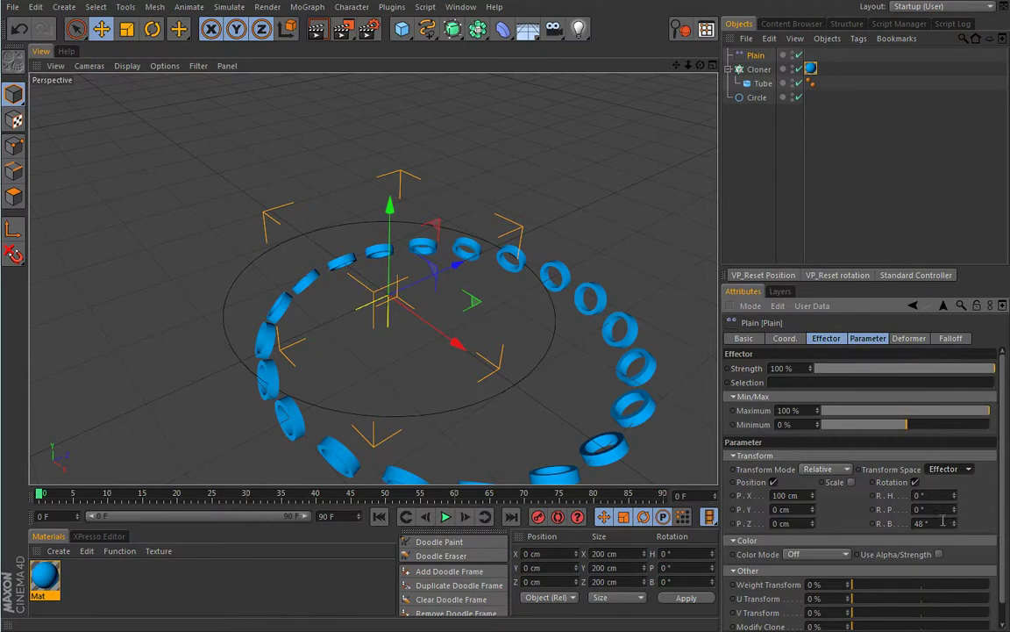
click(965, 470)
click(961, 484)
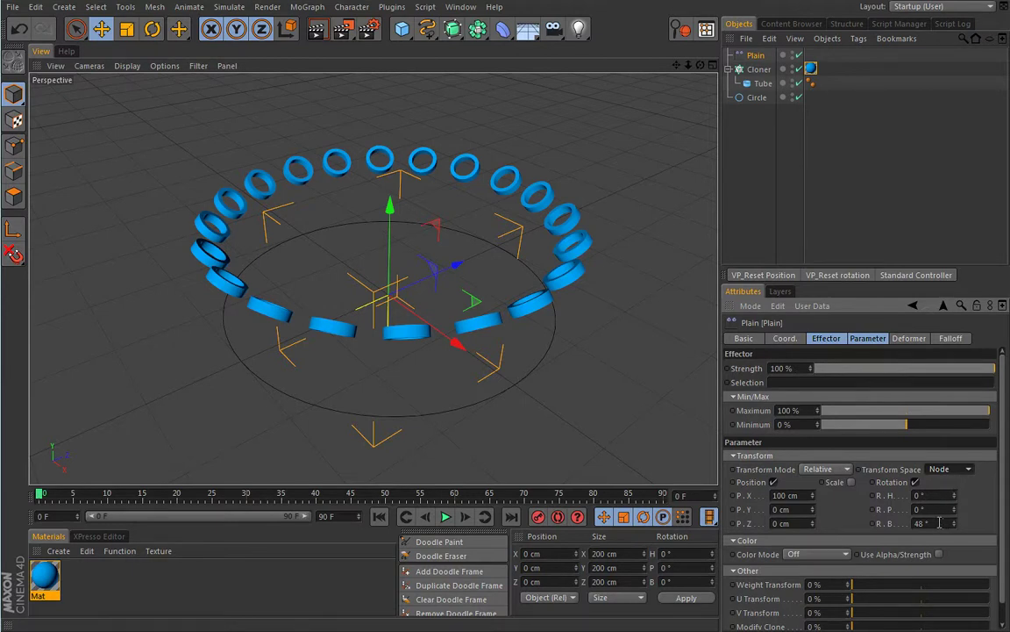
- Reset the Plain effector's R.B rotation to 0° and disable its Rotation parameter
double_click(938, 522)
text(0)
key(Return)
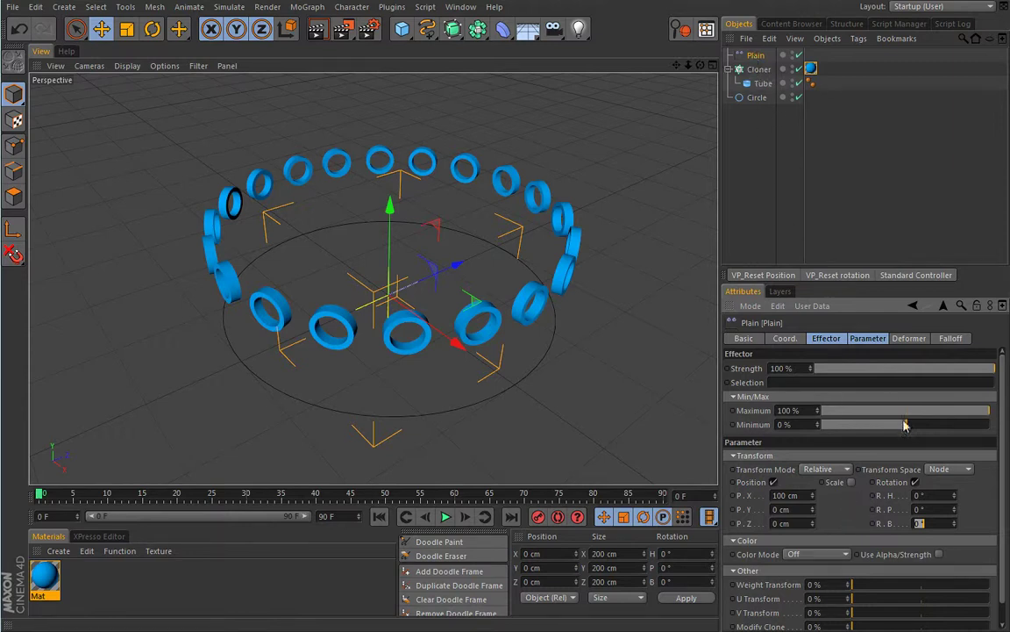
click(915, 481)
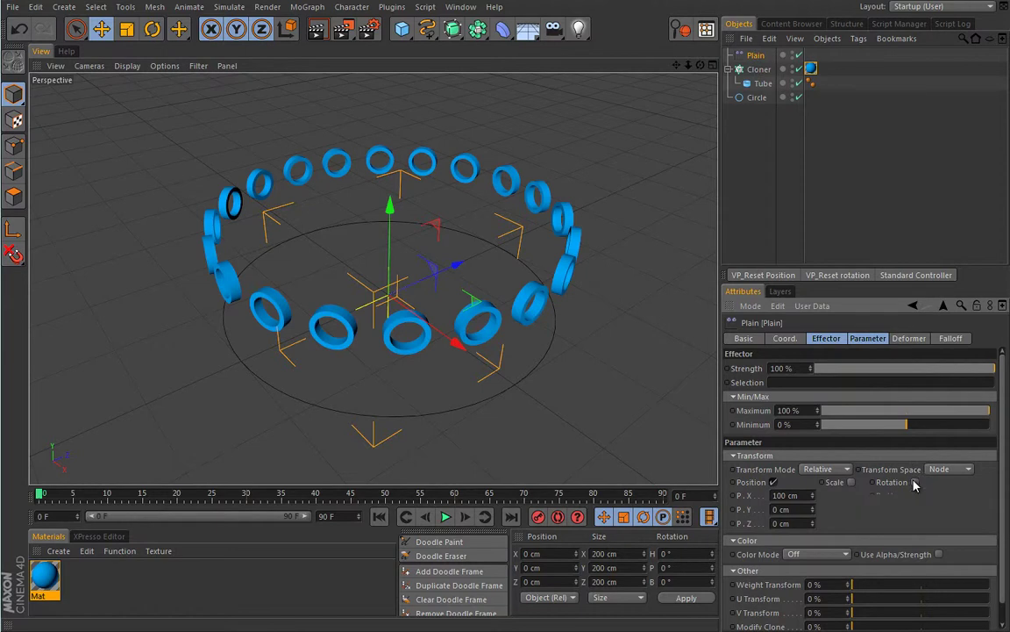
- Set the Plain effector's Falloff Shape to Sphere
click(869, 339)
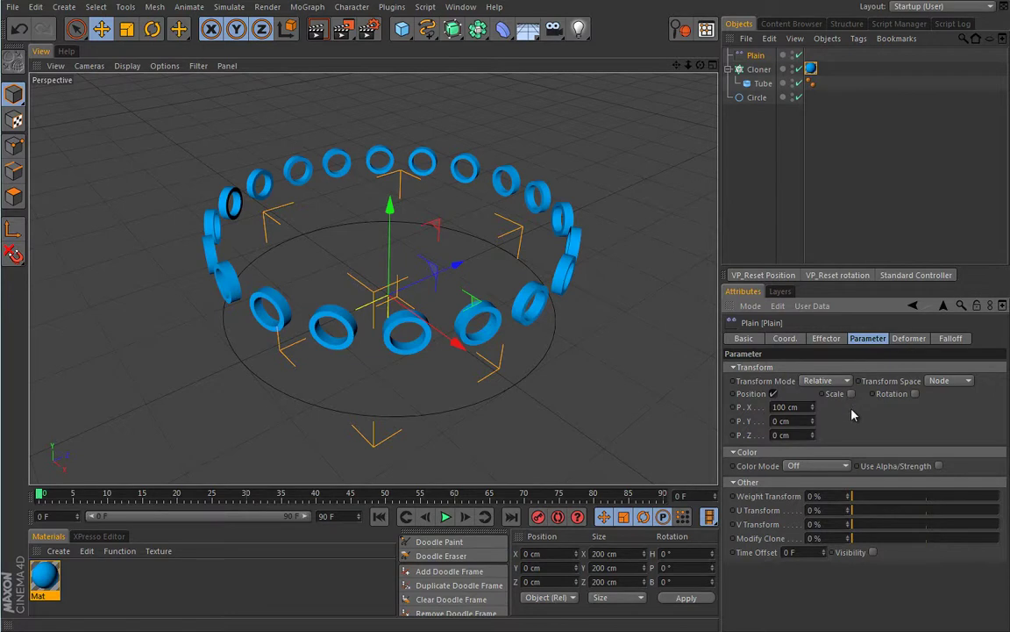
click(953, 339)
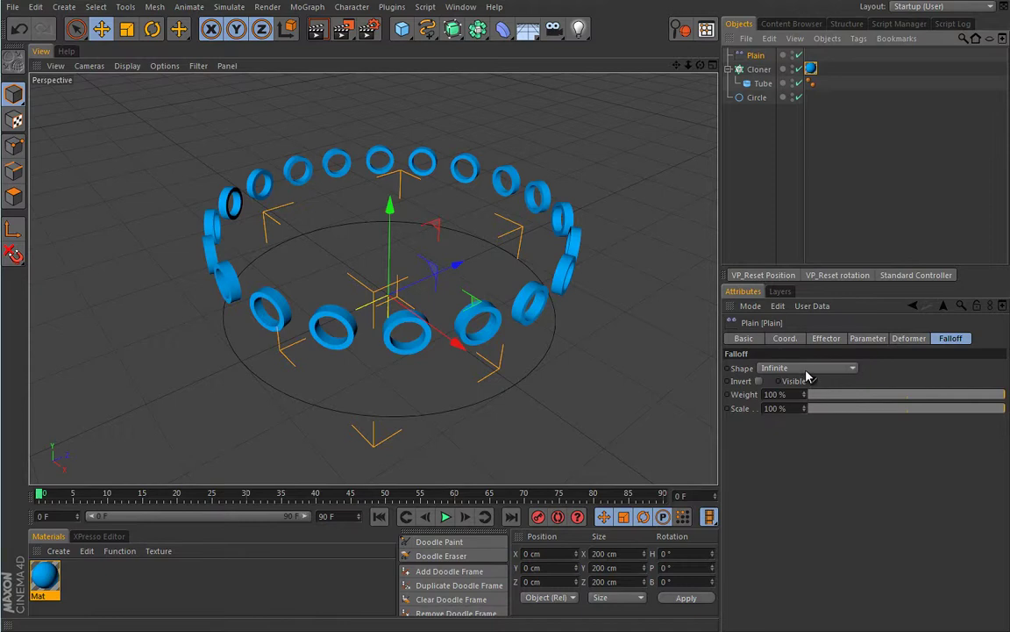
click(852, 369)
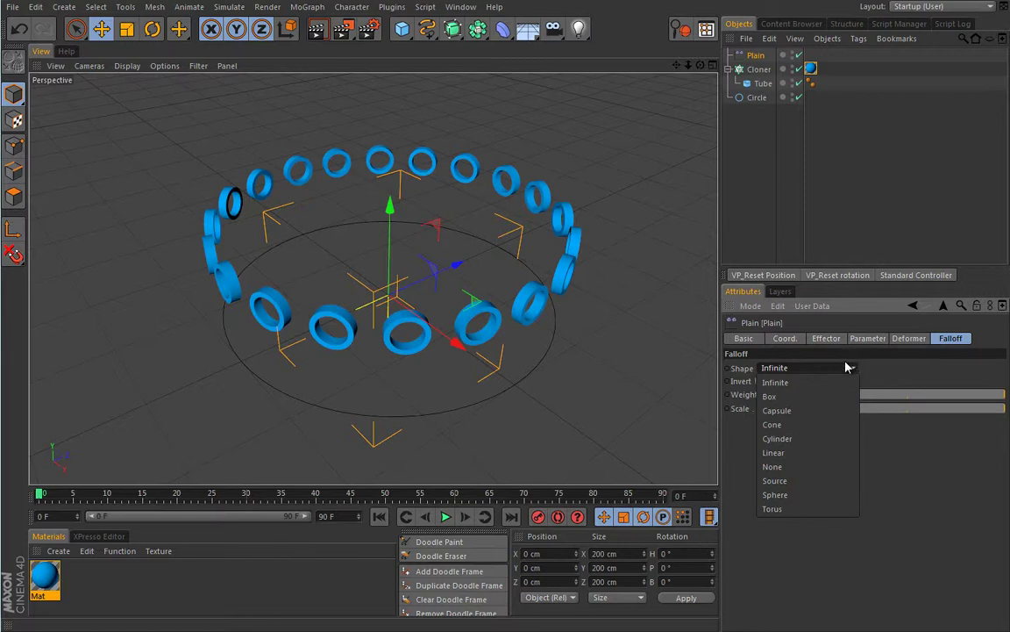
click(783, 495)
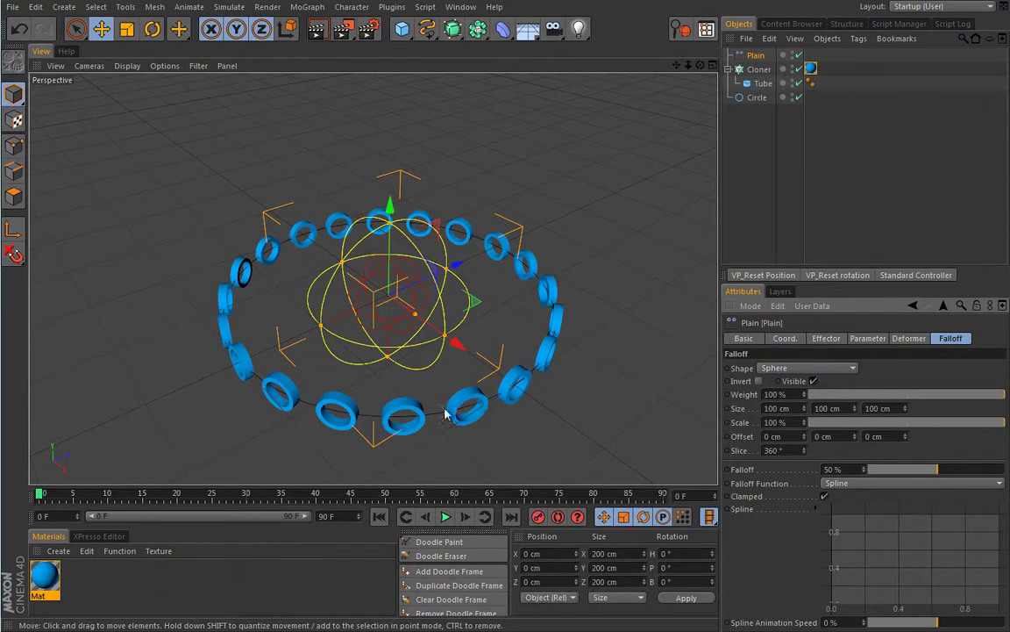
- Move the Plain effector to 200 cm along the X axis so its falloff sphere reaches the circle's clones
click(861, 340)
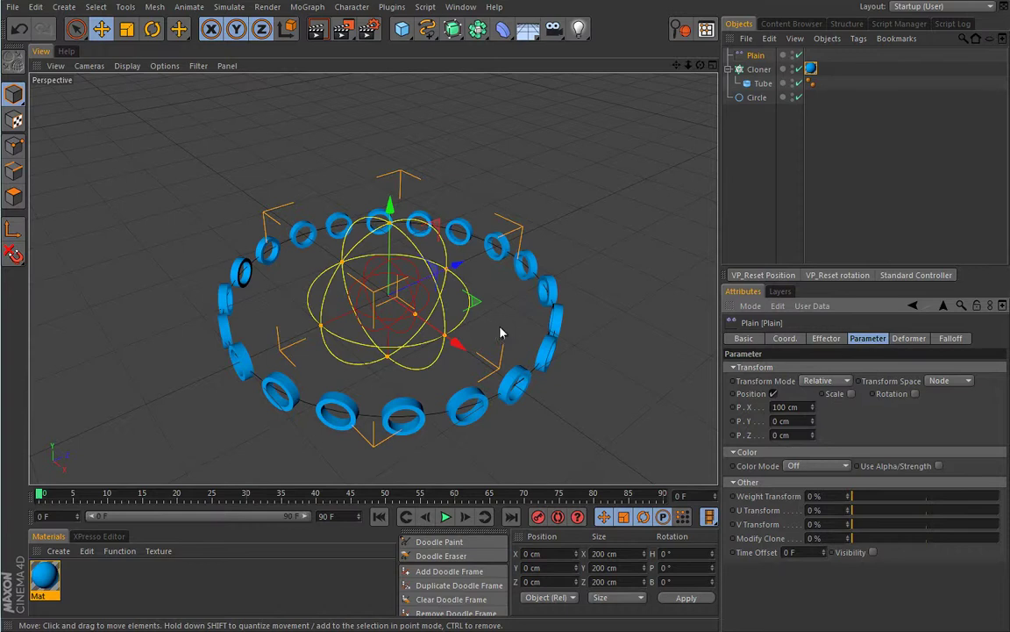
drag(455, 343, 597, 466)
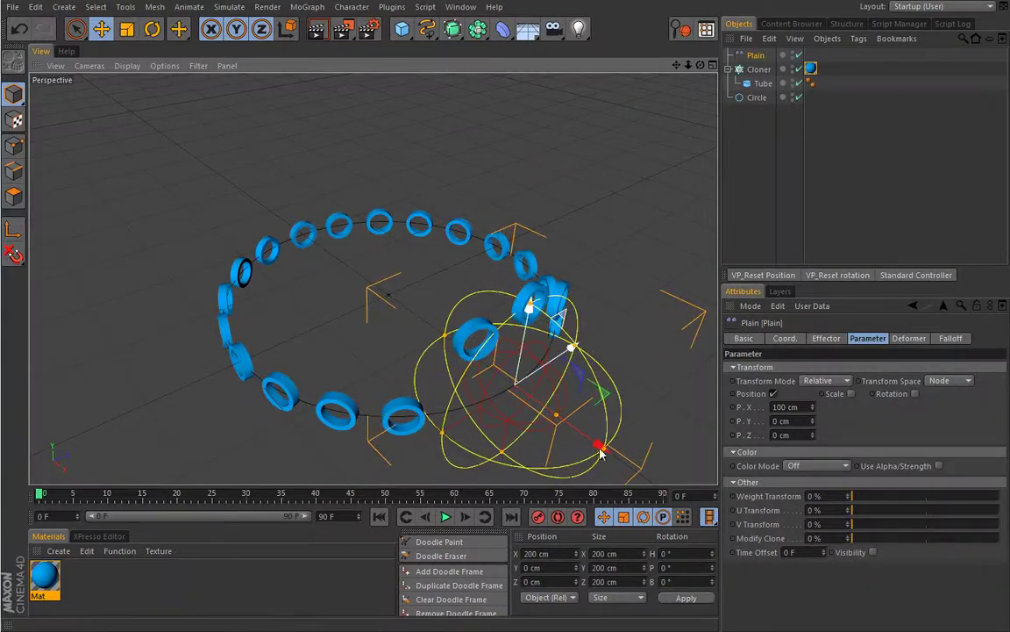
alt+drag(507, 347, 314, 279)
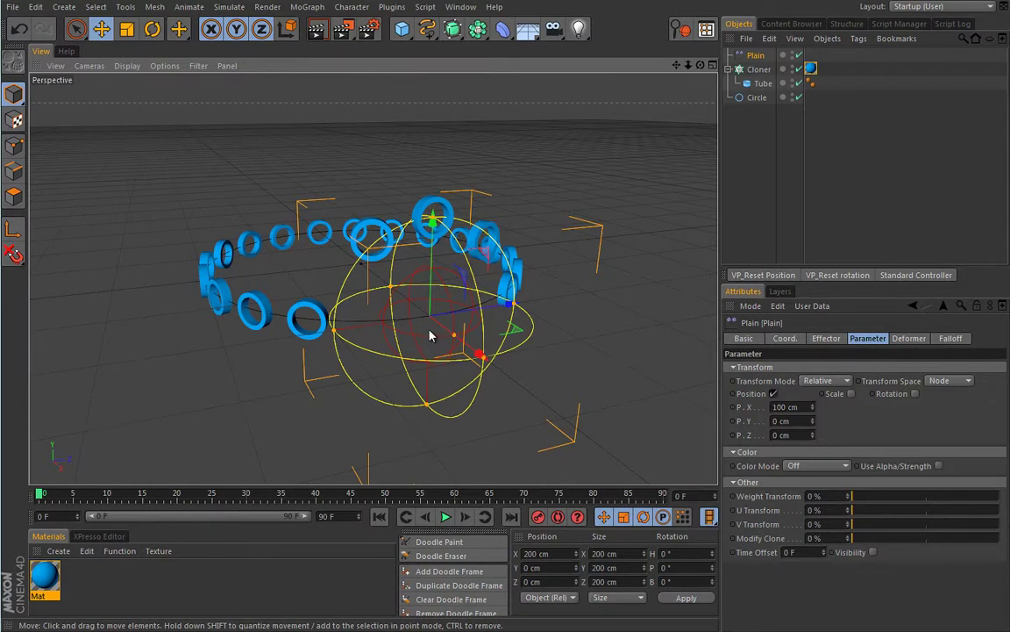
- Set the sphere's Falloff value to 100% and play the animation
click(951, 339)
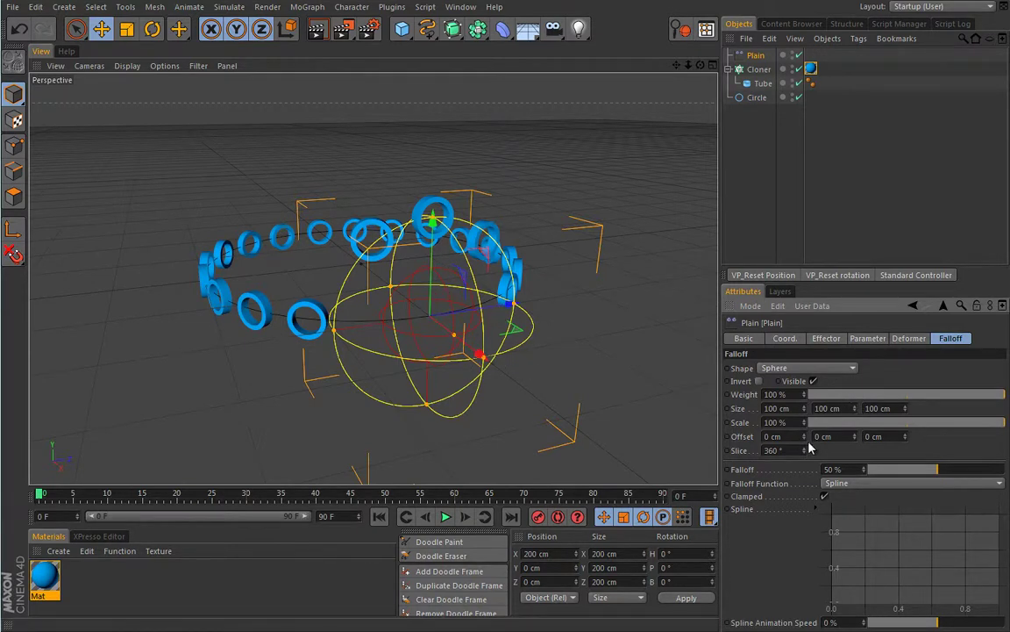
drag(804, 450, 798, 414)
drag(934, 471, 1006, 474)
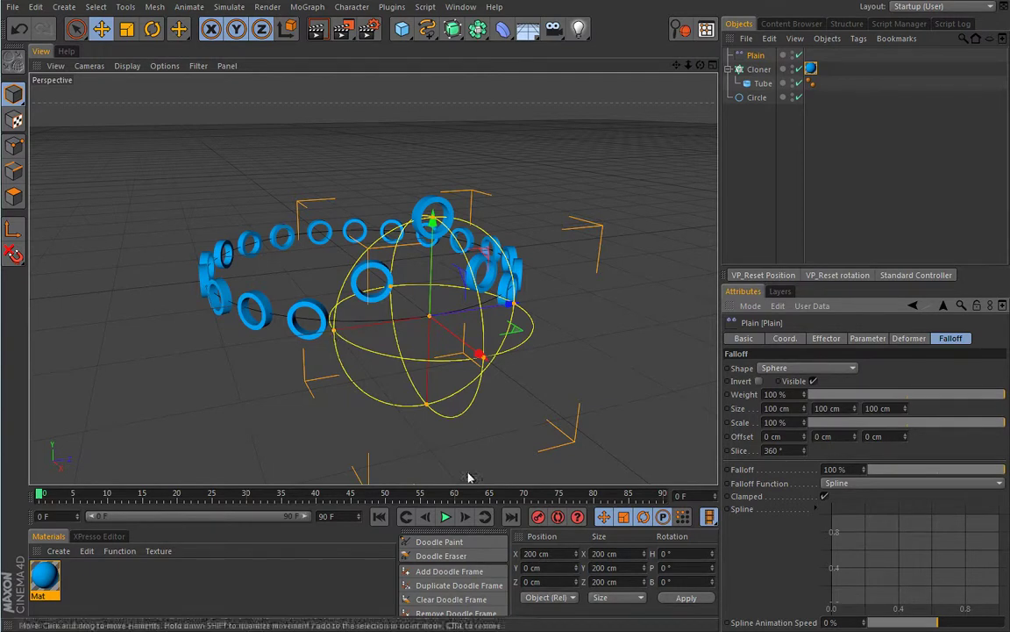
click(445, 516)
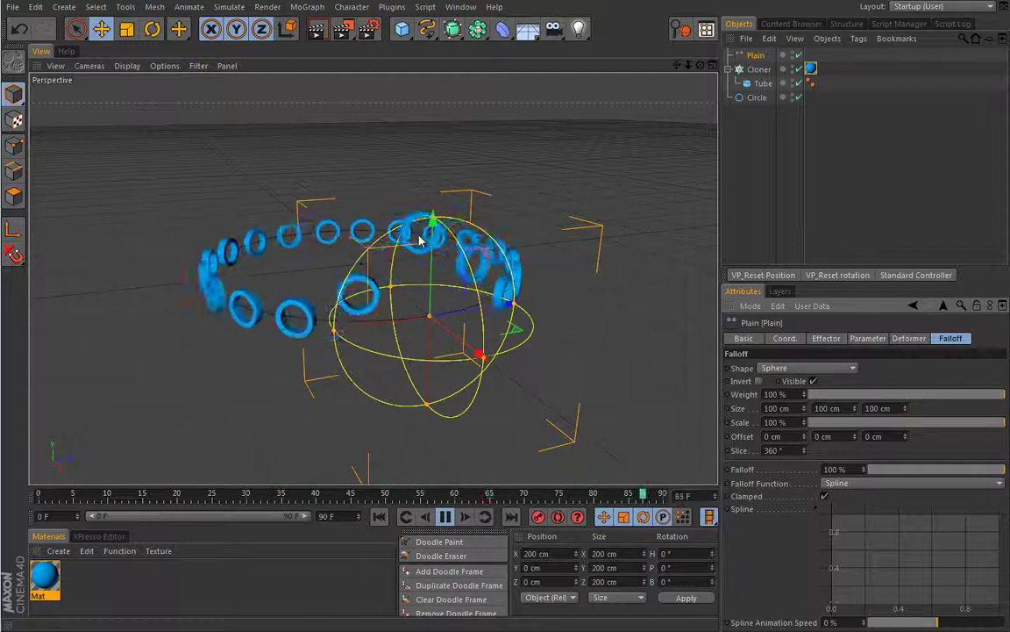
- Set the sphere's Falloff value to 0% during playback and stop the animation
click(862, 339)
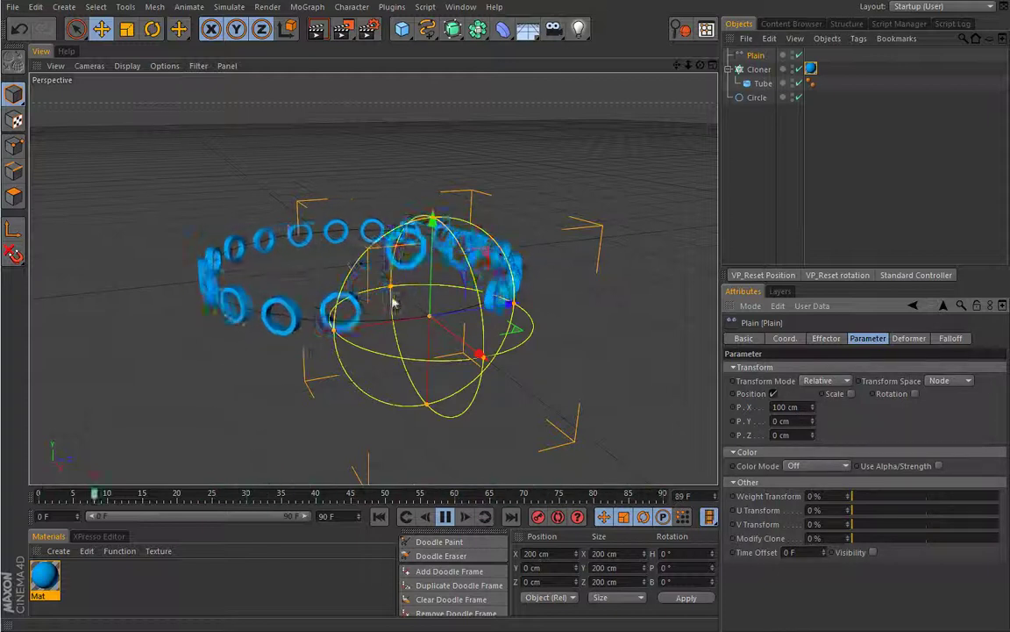
click(949, 338)
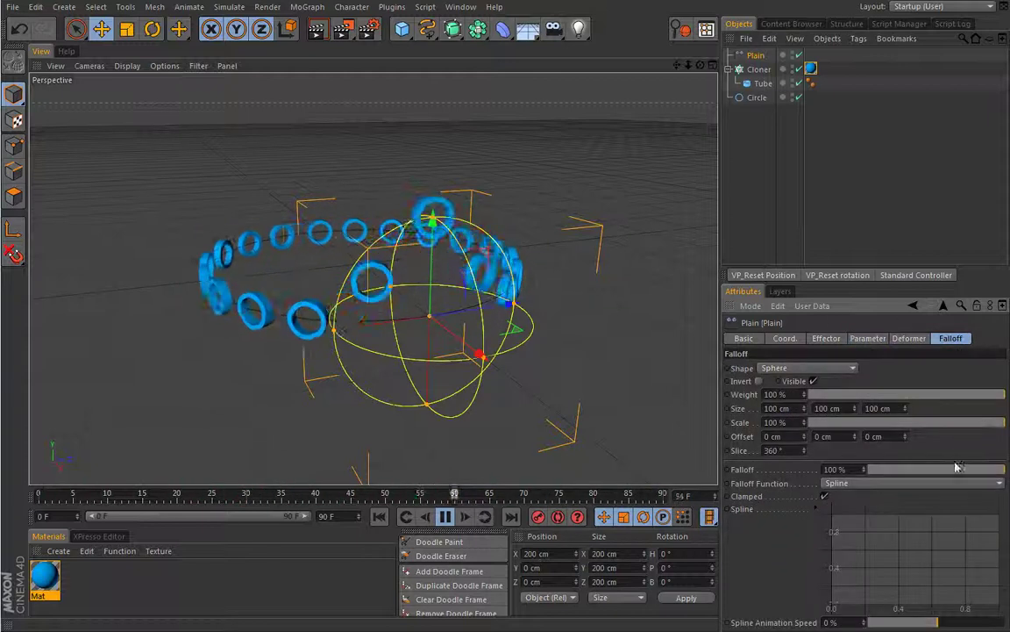
drag(985, 471, 868, 470)
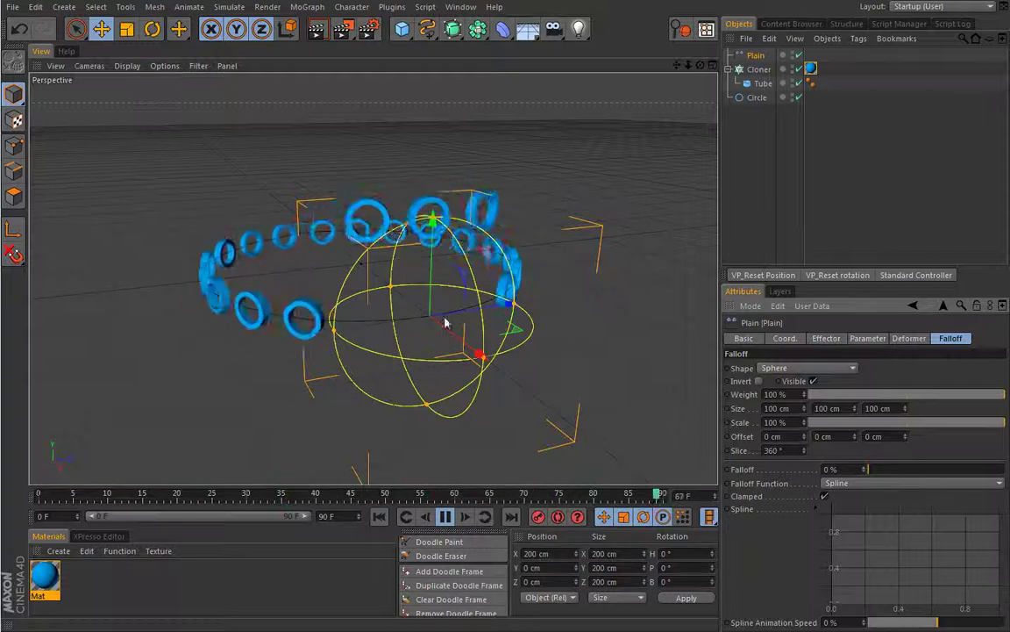
click(445, 517)
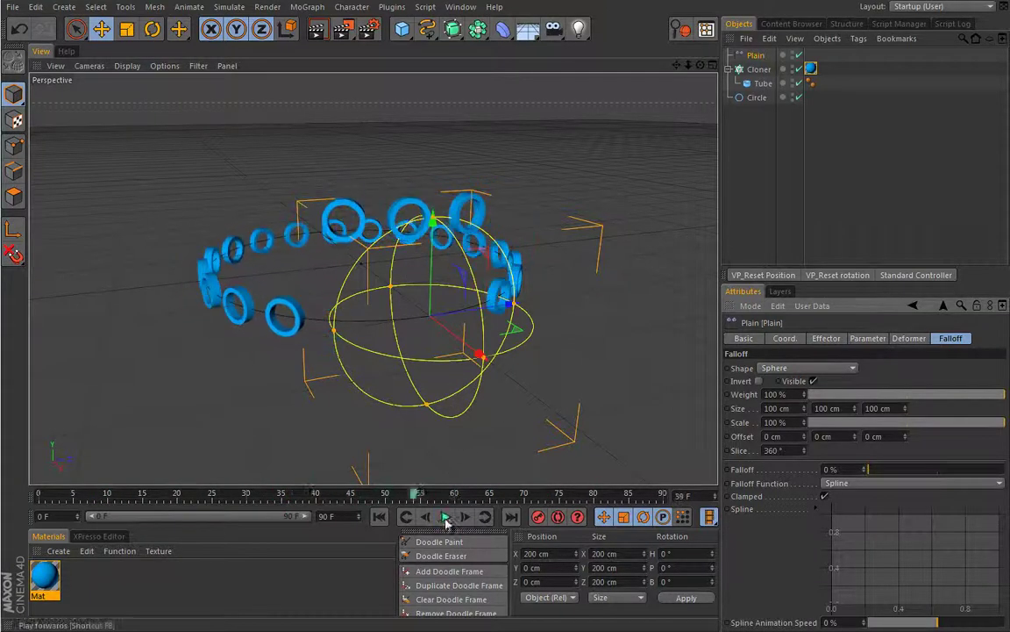
- Rewind the animation, load a sine-wave curve into the falloff spline, and set the Falloff value to 100% during playback
key(shift+f)
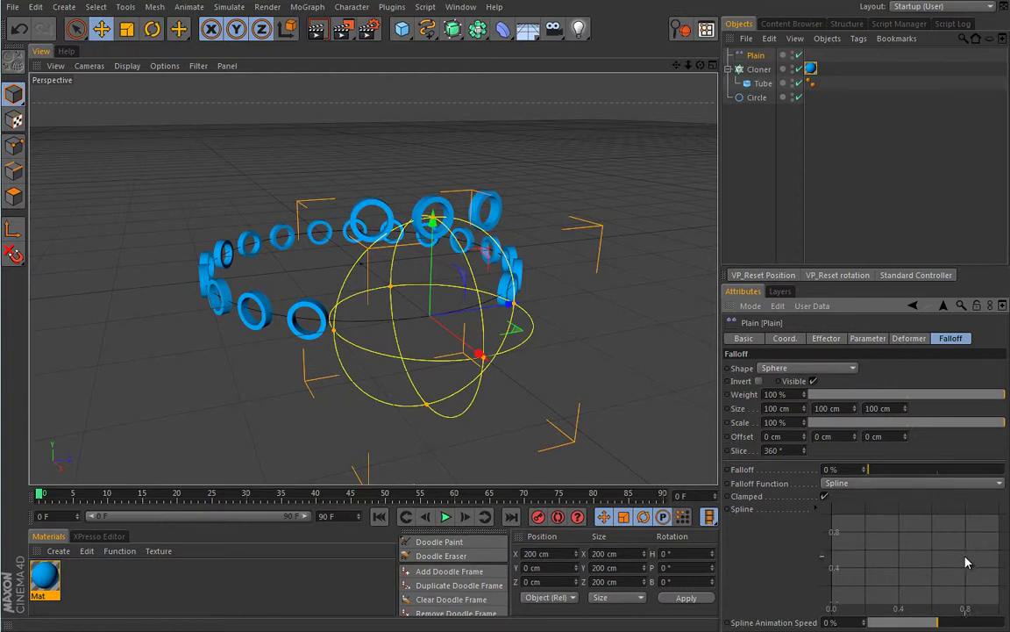
right_click(878, 529)
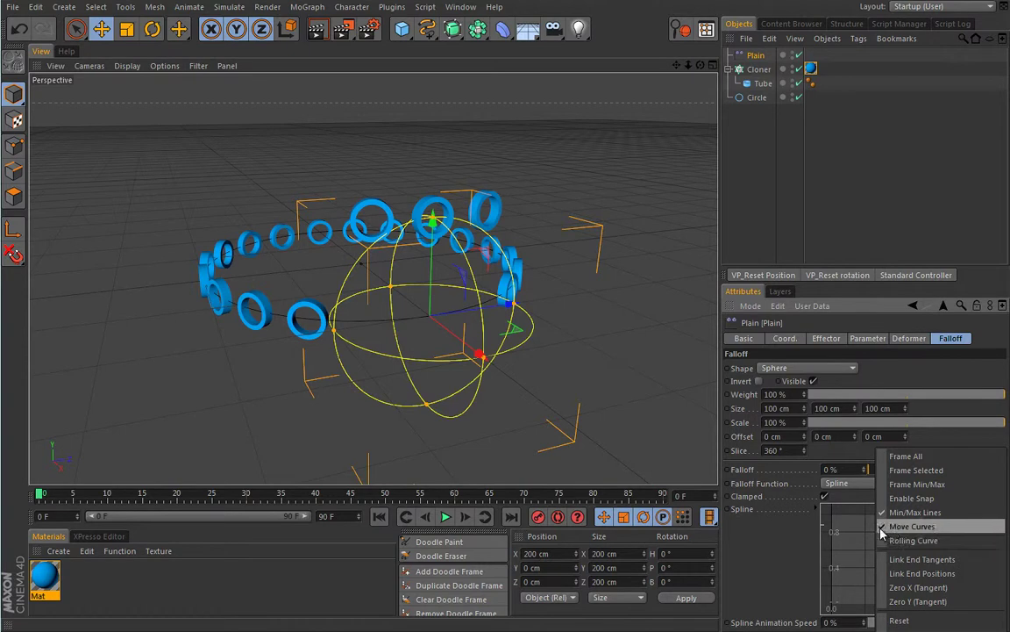
click(874, 546)
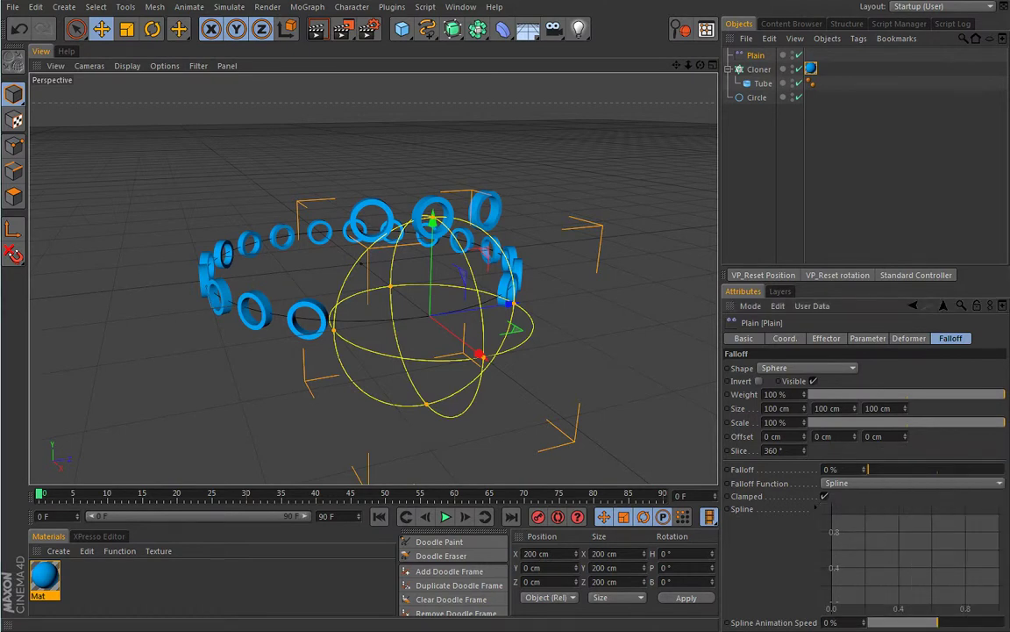
right_click(877, 529)
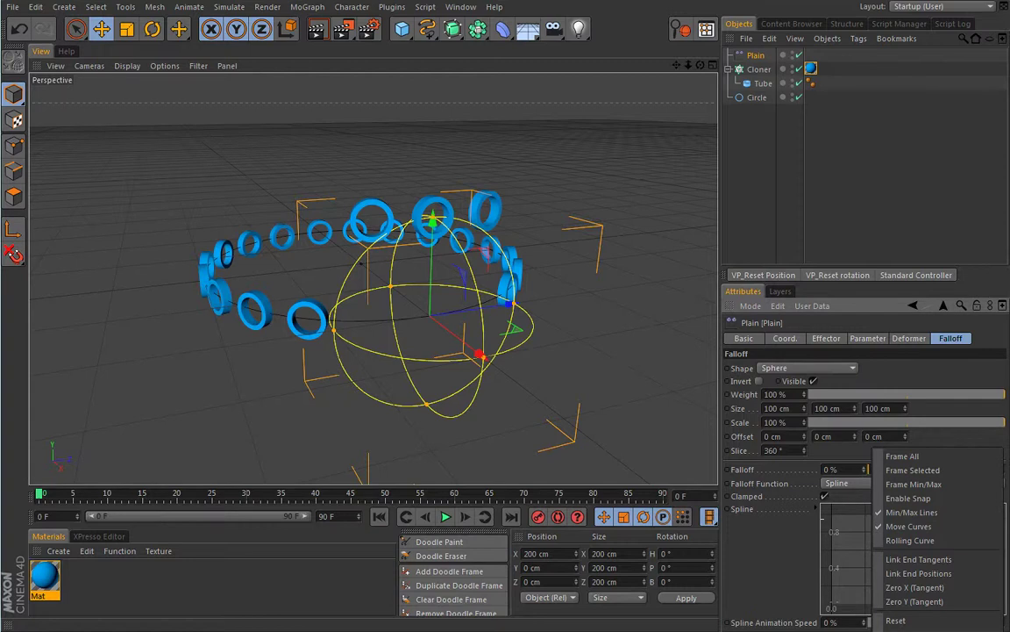
key(Escape)
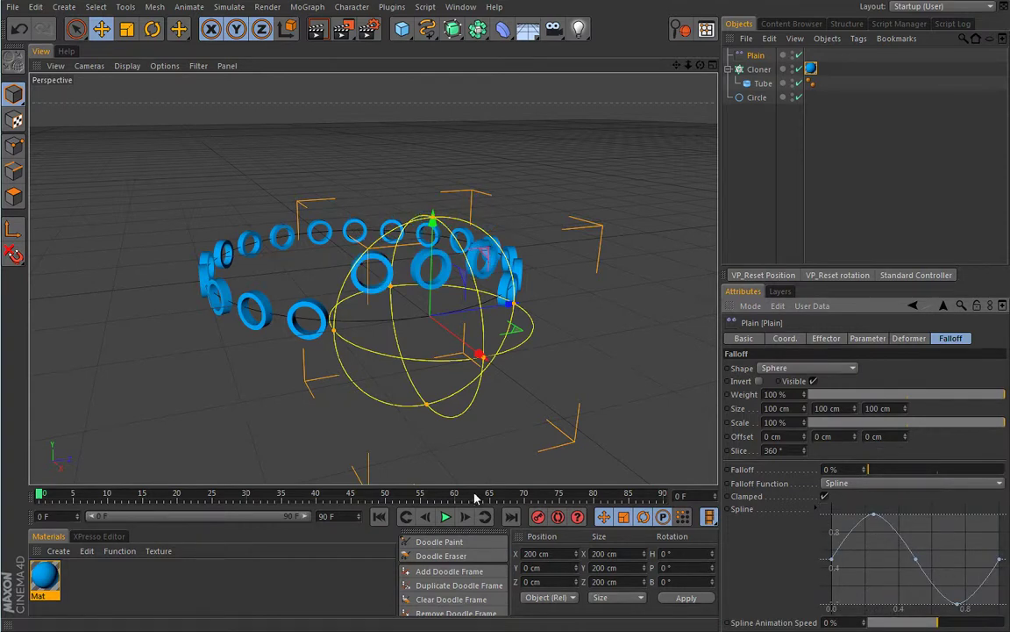
click(446, 517)
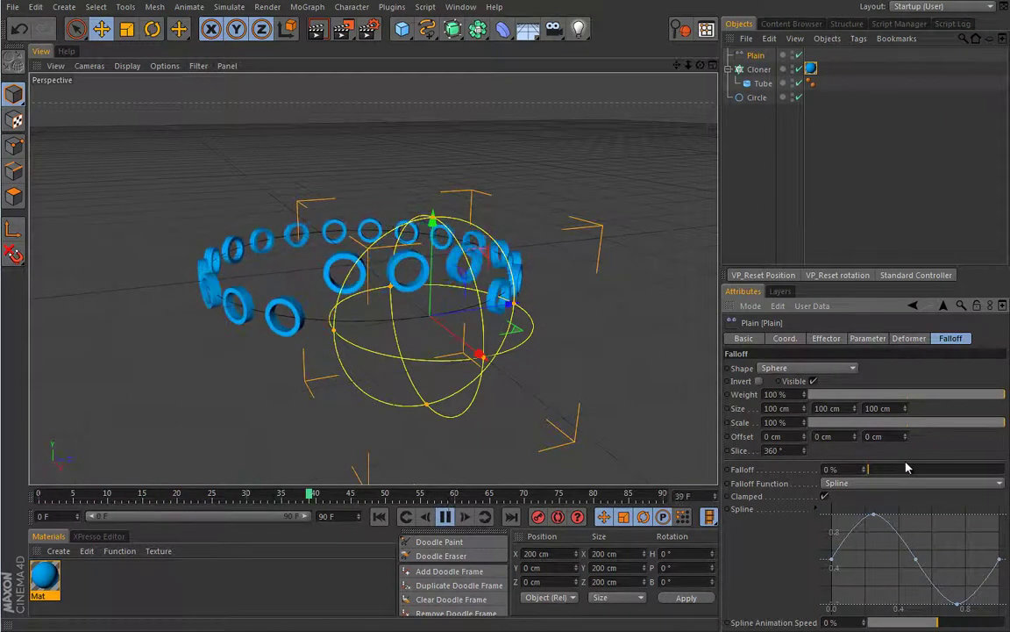
drag(876, 470, 1005, 475)
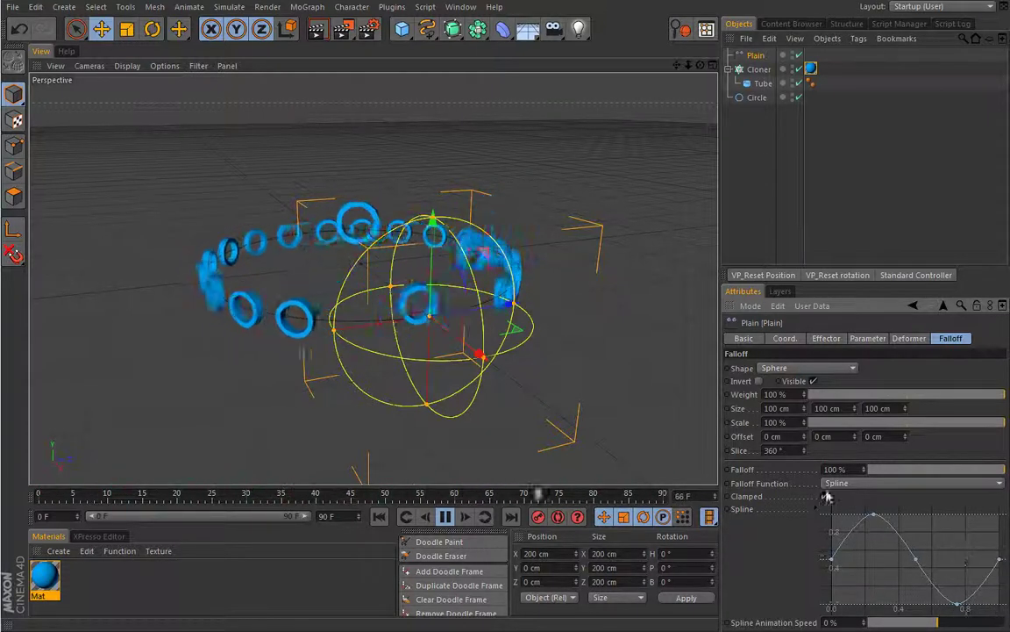
- Try the Step falloff function with Falloff at 100%, and switch the Falloff Function back to Spline
click(898, 484)
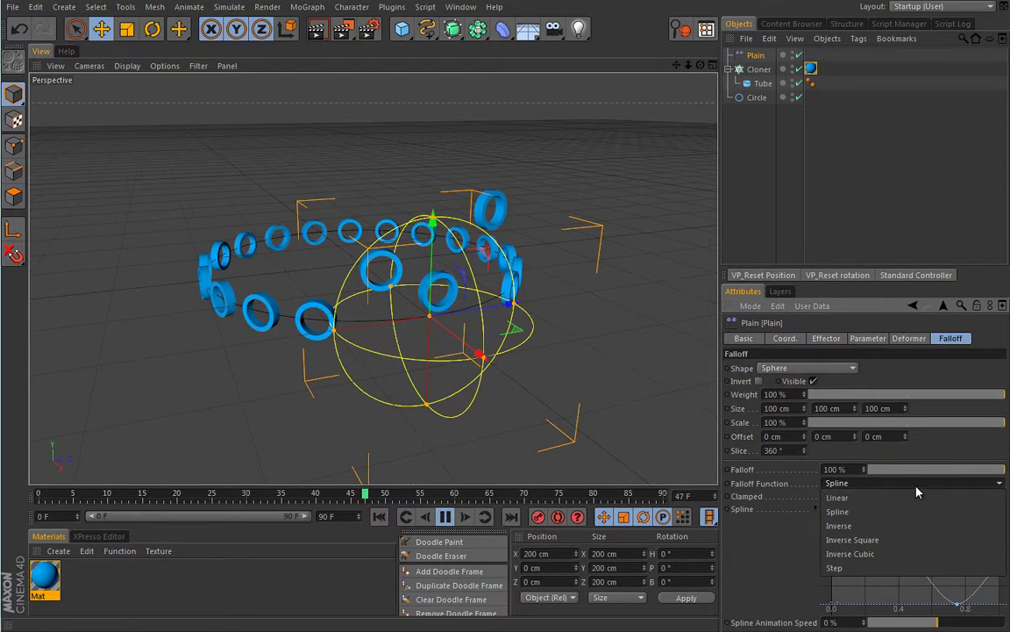
click(894, 568)
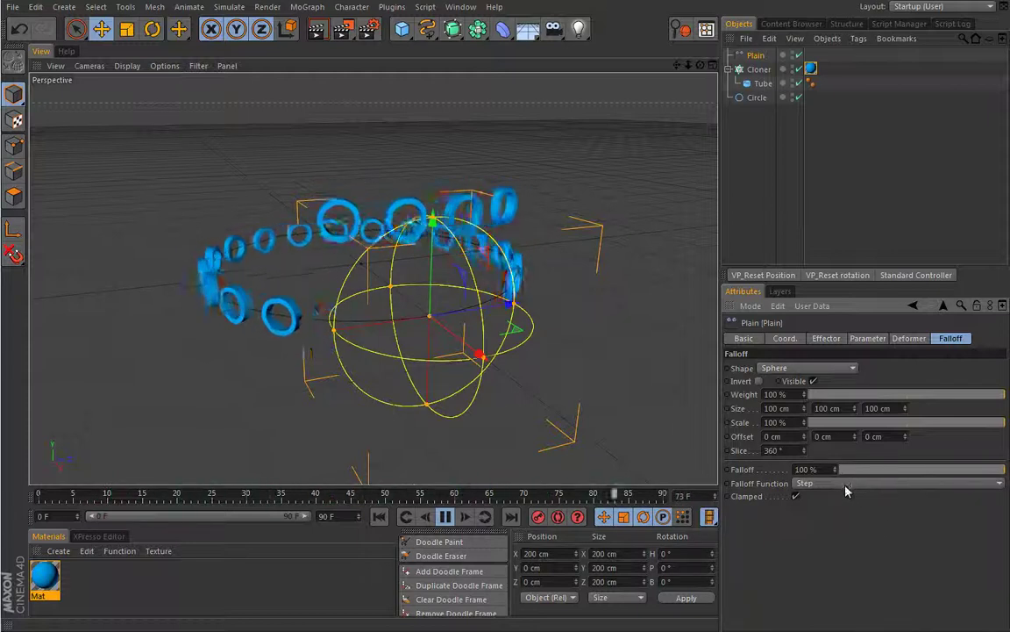
mouse_move(960, 471)
mouse_down()
mouse_move(839, 471)
mouse_move(965, 471)
mouse_up()
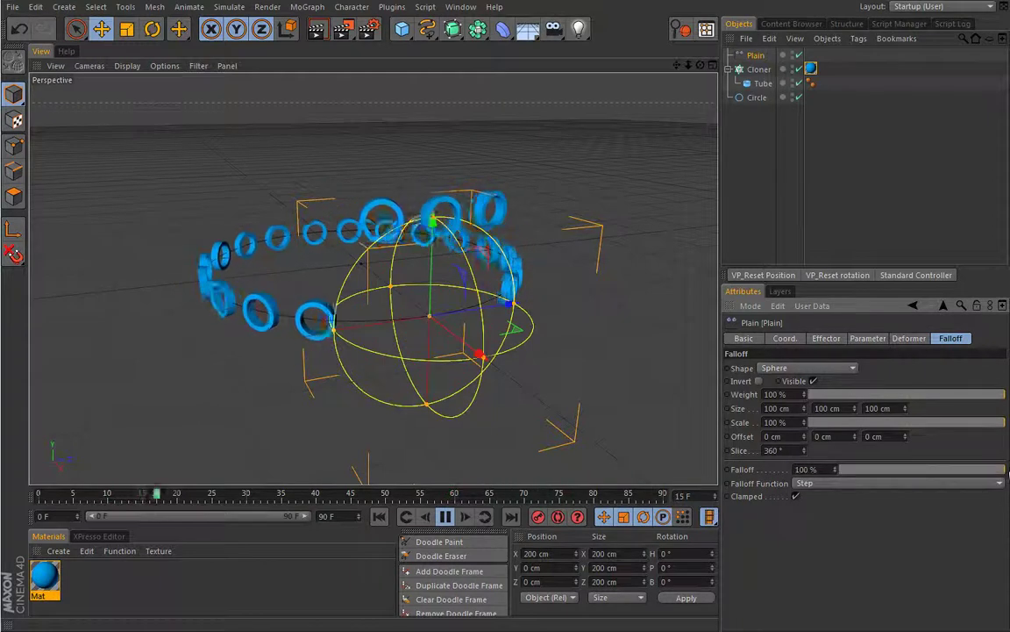
click(913, 483)
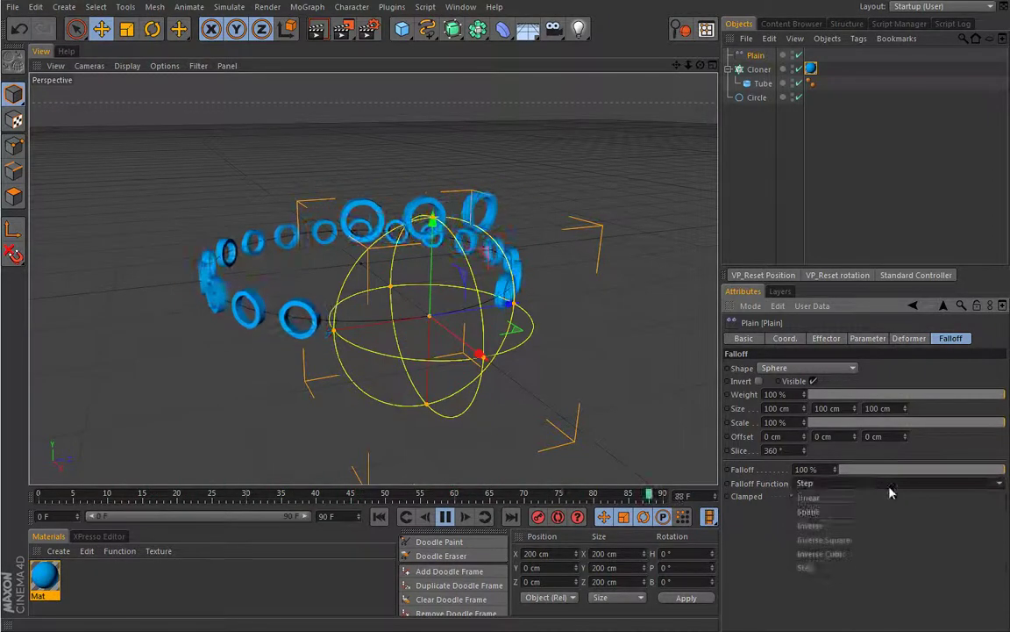
click(848, 516)
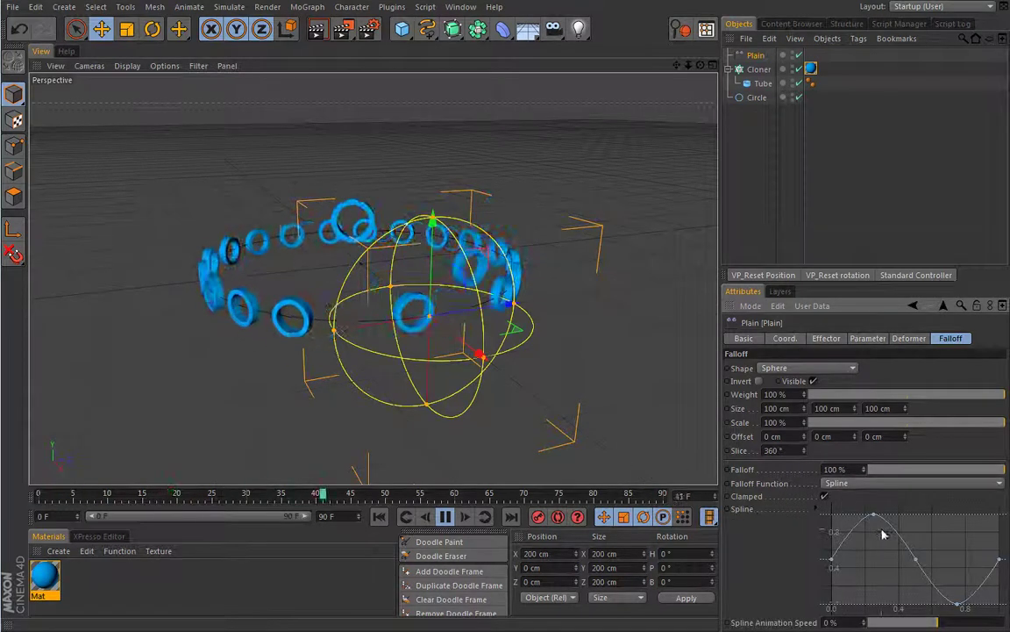
- Reset the falloff spline to a straight line and invert the effector's falloff
right_click(884, 533)
click(930, 623)
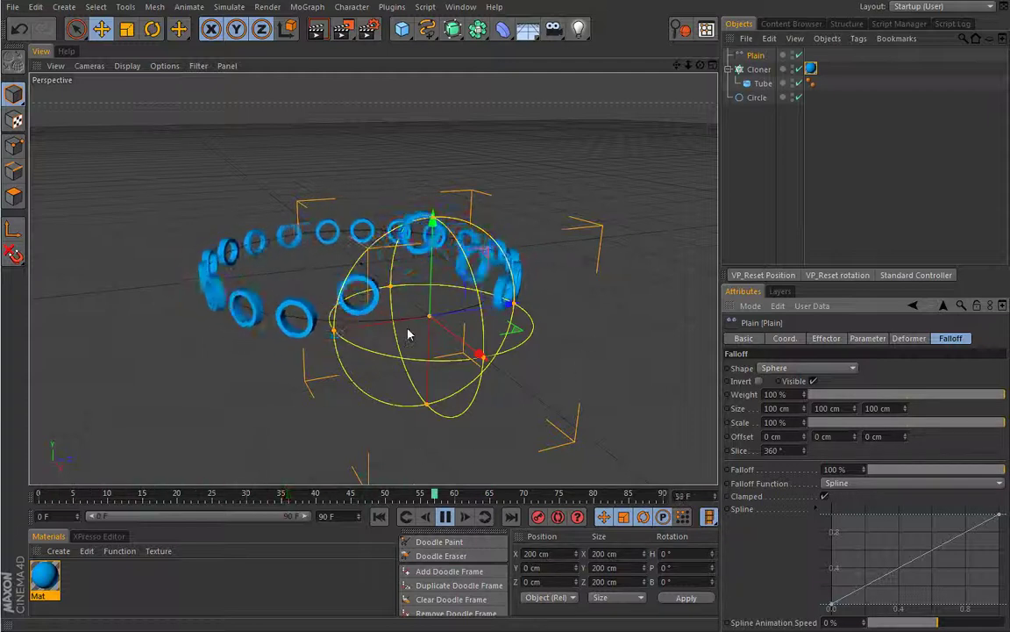
click(759, 382)
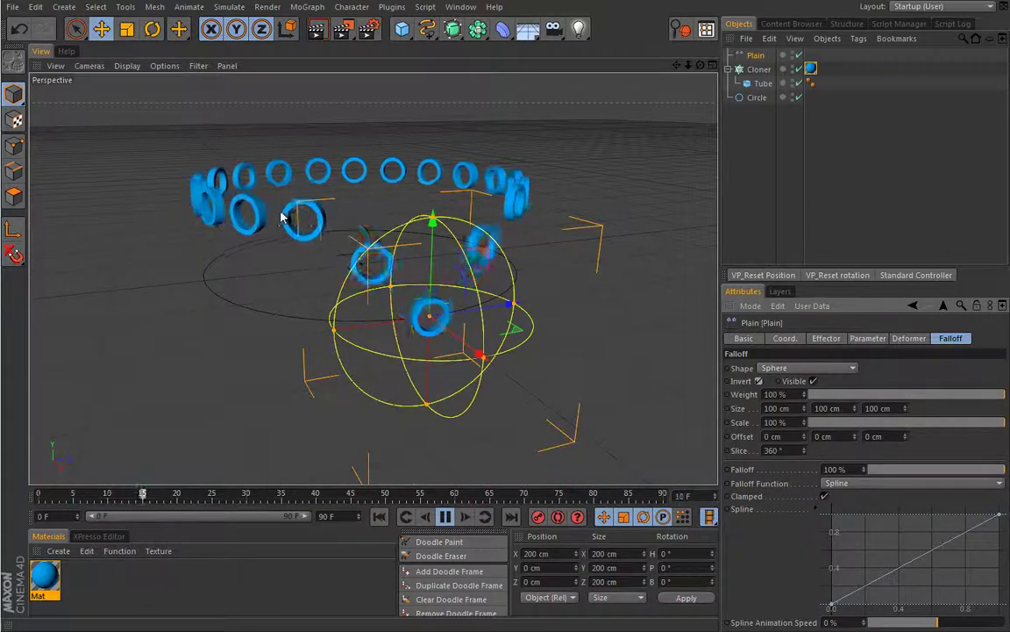
- Try the Plain effector's P.X at 97 cm, restore it to 100 cm, and stop and rewind the animation
click(868, 337)
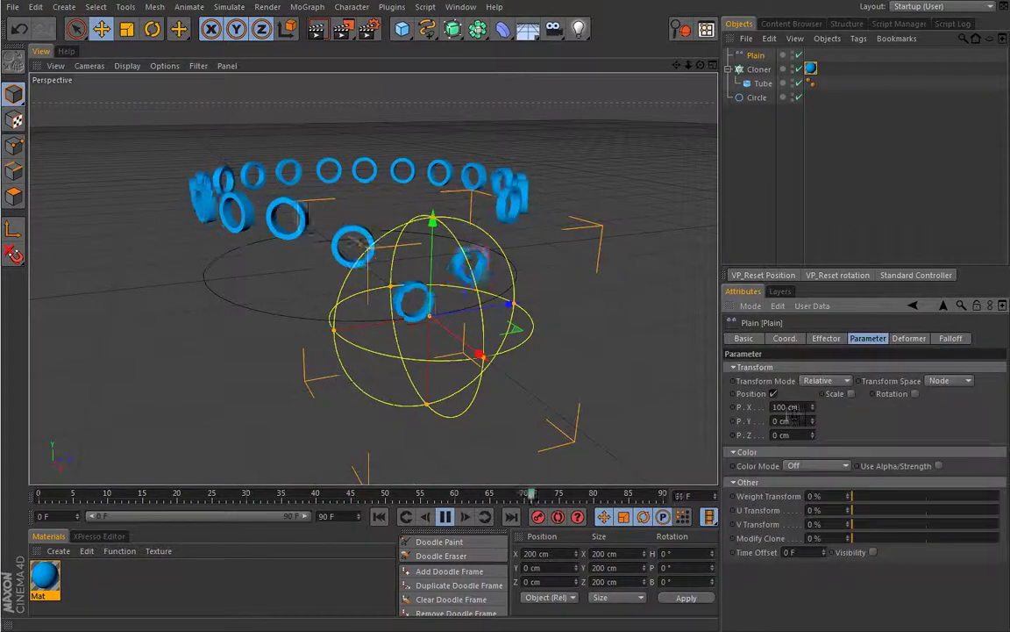
drag(813, 407, 813, 414)
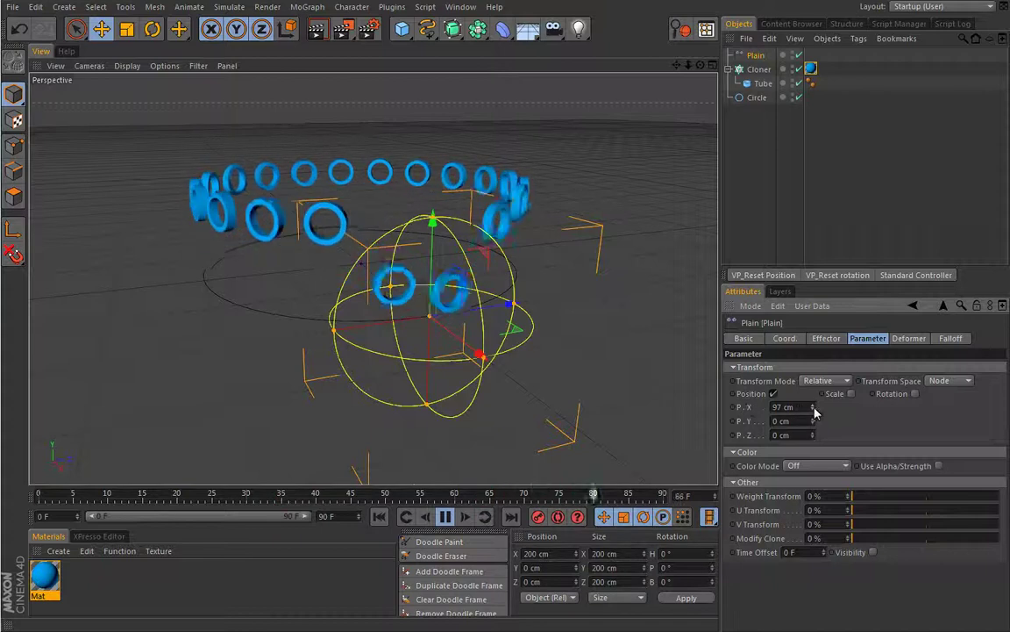
drag(812, 406, 813, 408)
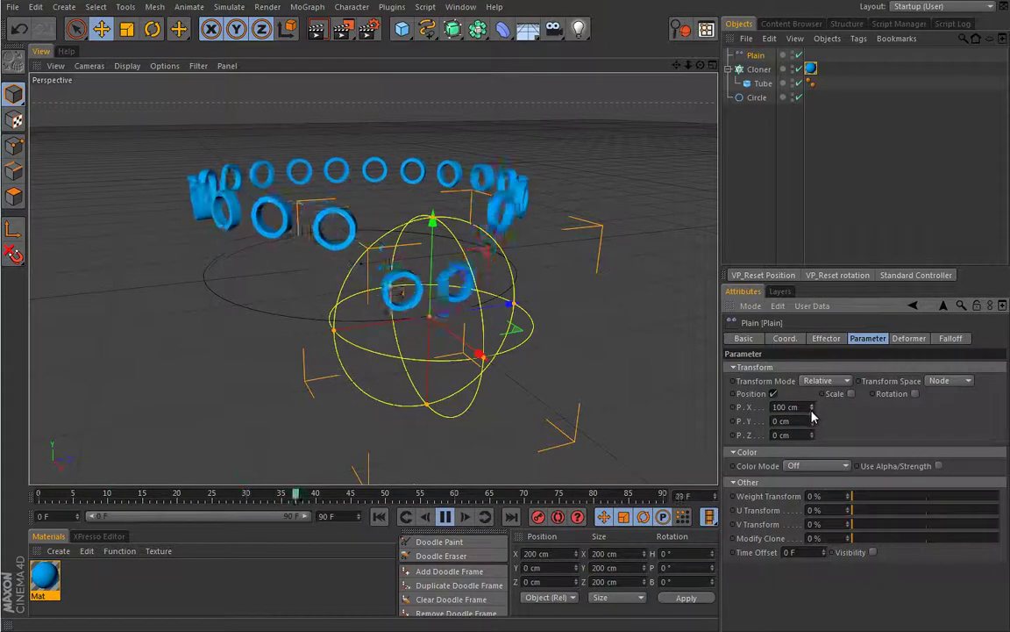
click(450, 518)
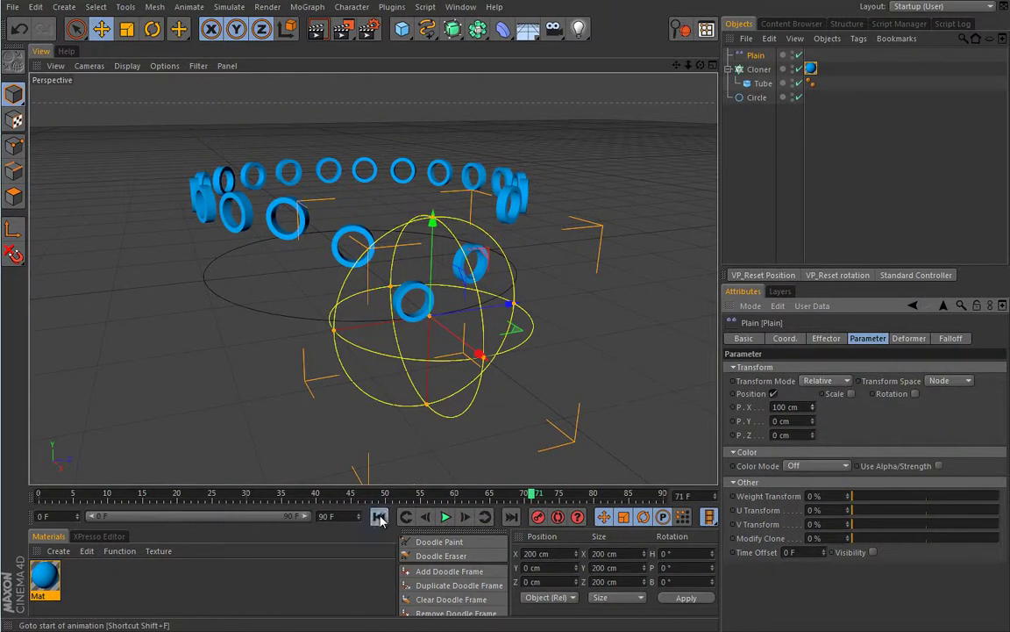
key(shift+f)
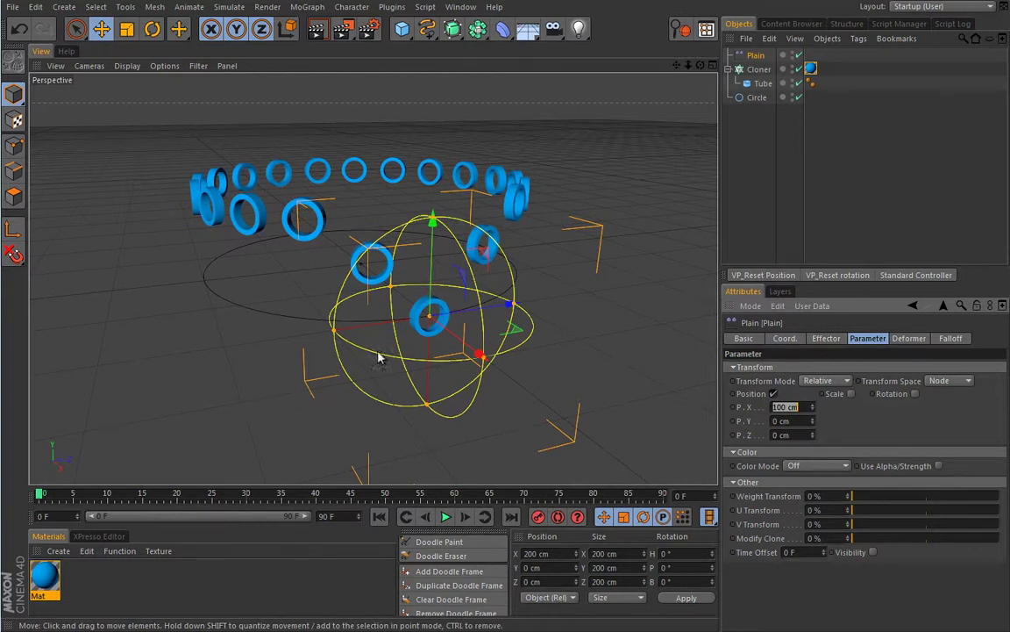
- Set the Cloner's Clones mode to Sort and delete the Plain effector
click(759, 69)
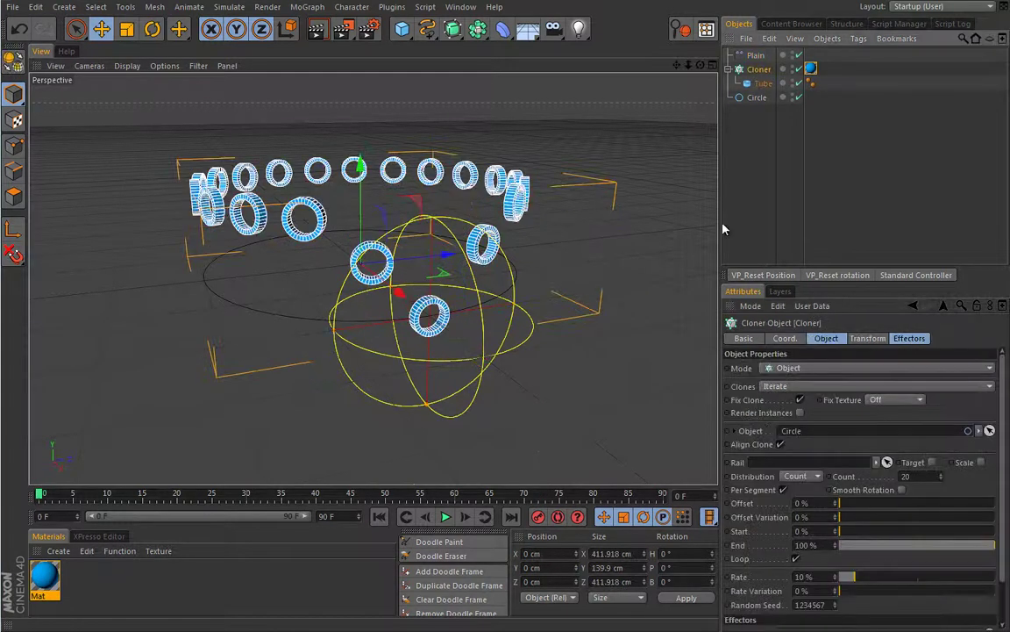
click(772, 387)
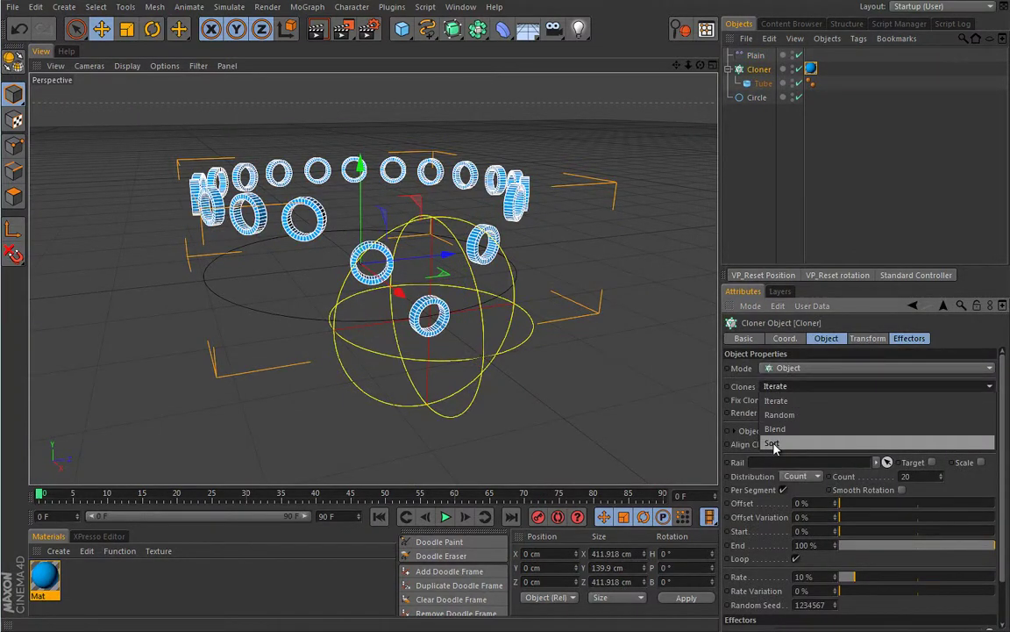
click(774, 443)
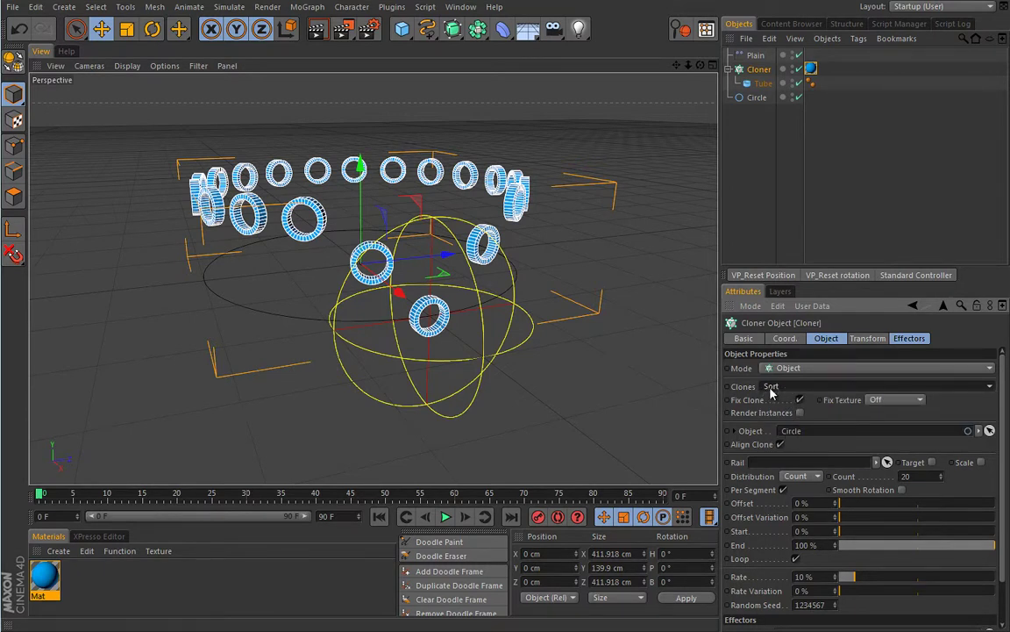
click(756, 55)
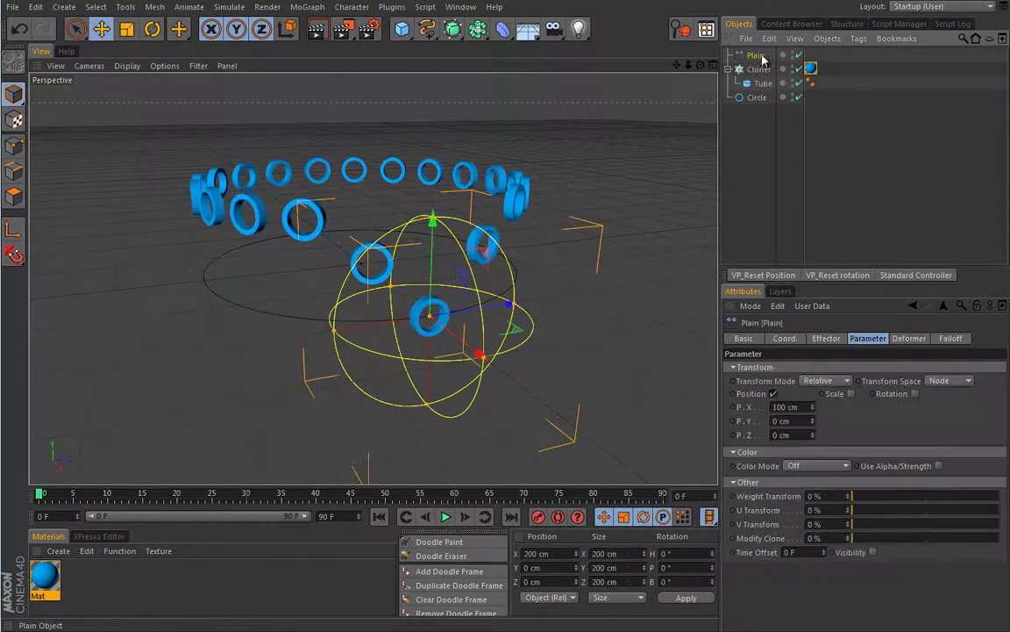
key(Delete)
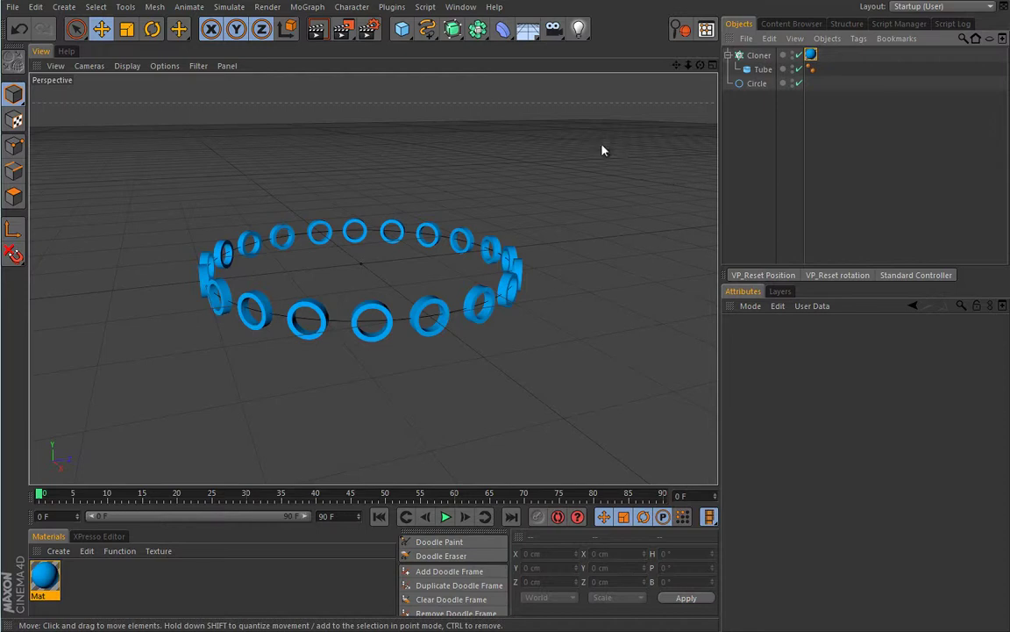
- Add a pyramid scaled down to 40 cm on each side and nest it in the Cloner below the Tube
click(404, 29)
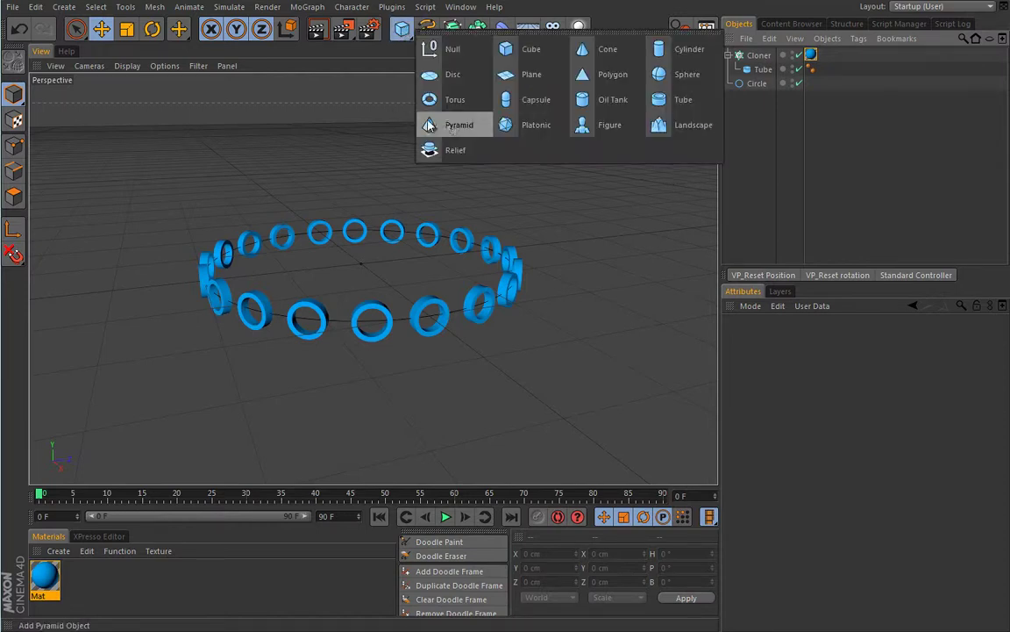
click(442, 121)
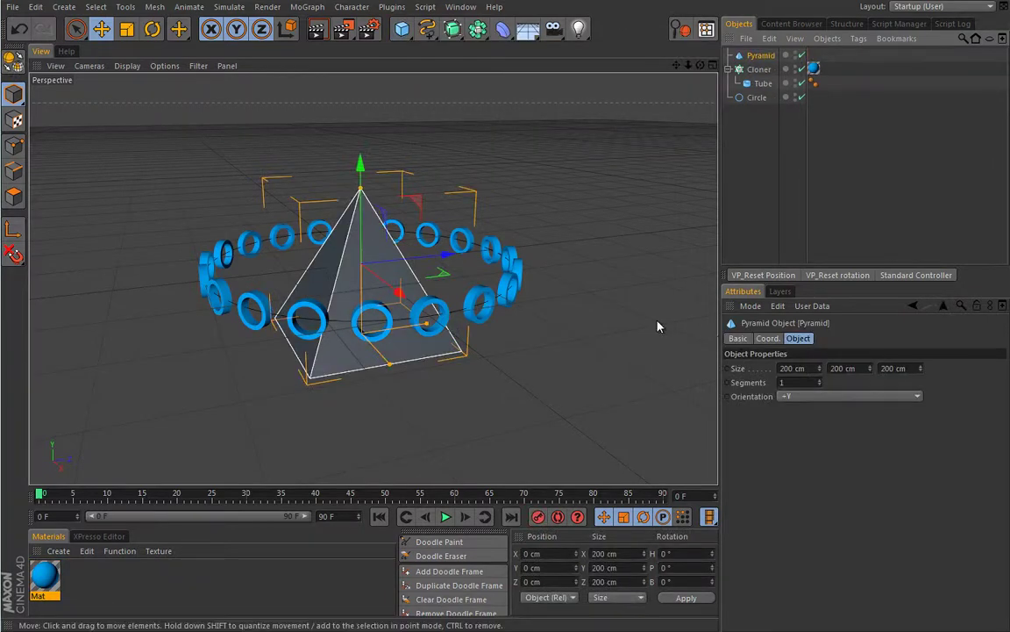
key(t)
drag(593, 163, 241, 350)
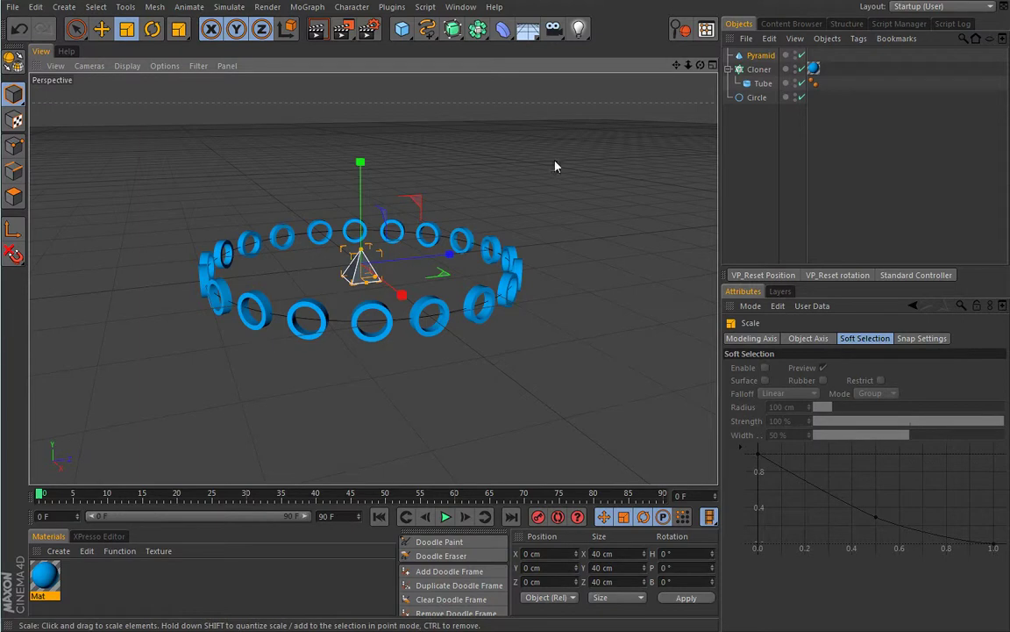
drag(763, 87, 763, 91)
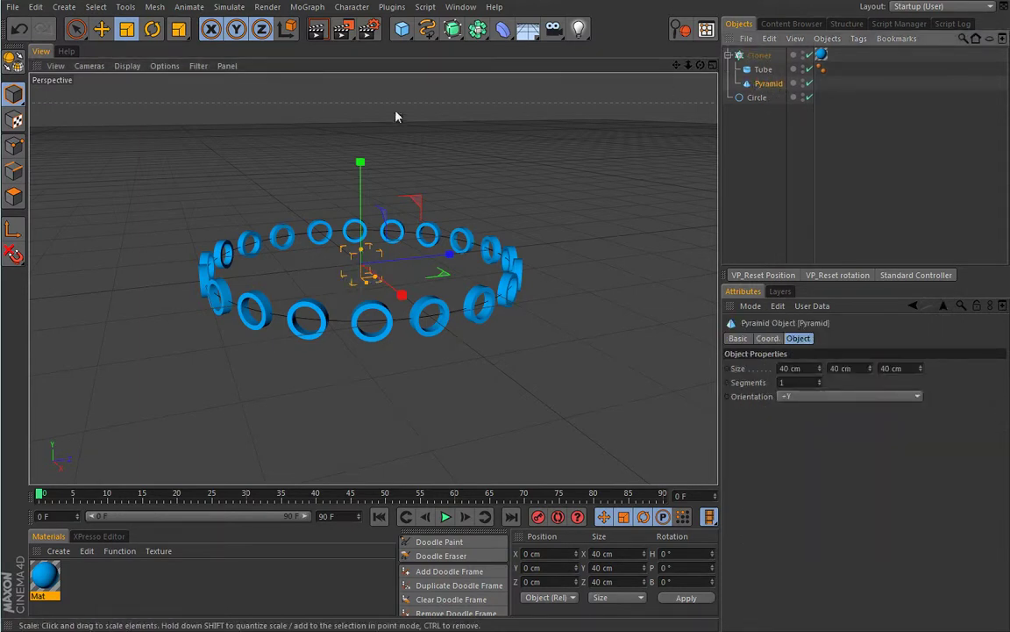
- Add a cube scaled down to 40 cm on each side and nest it in the Cloner below the Pyramid
click(402, 31)
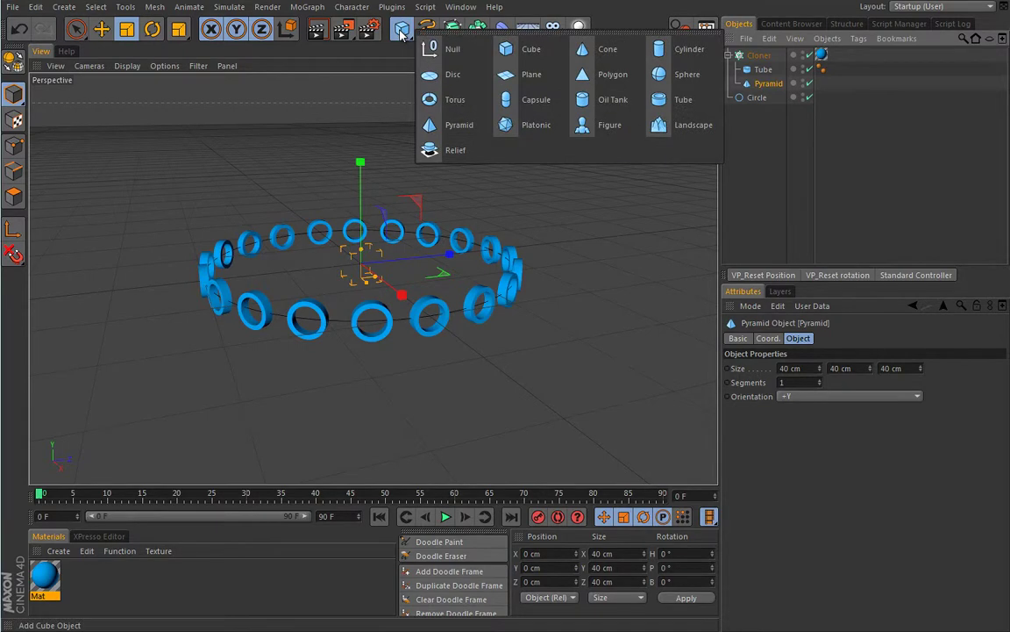
click(528, 49)
drag(606, 150, 270, 338)
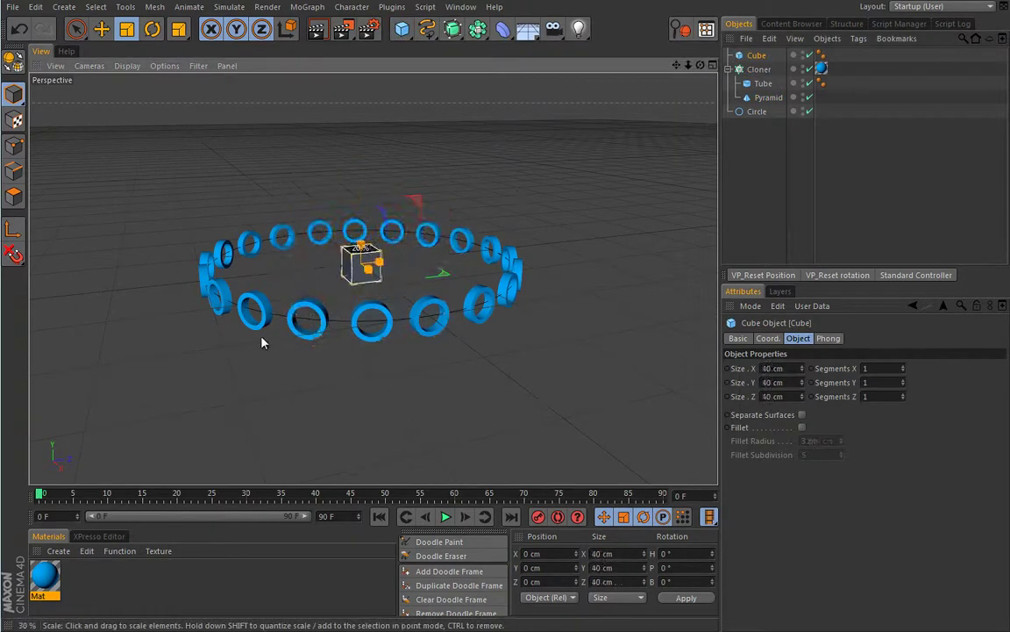
drag(761, 60, 768, 105)
- Add a Plain effector to the Cloner that holds the tube, pyramid and cube
click(760, 55)
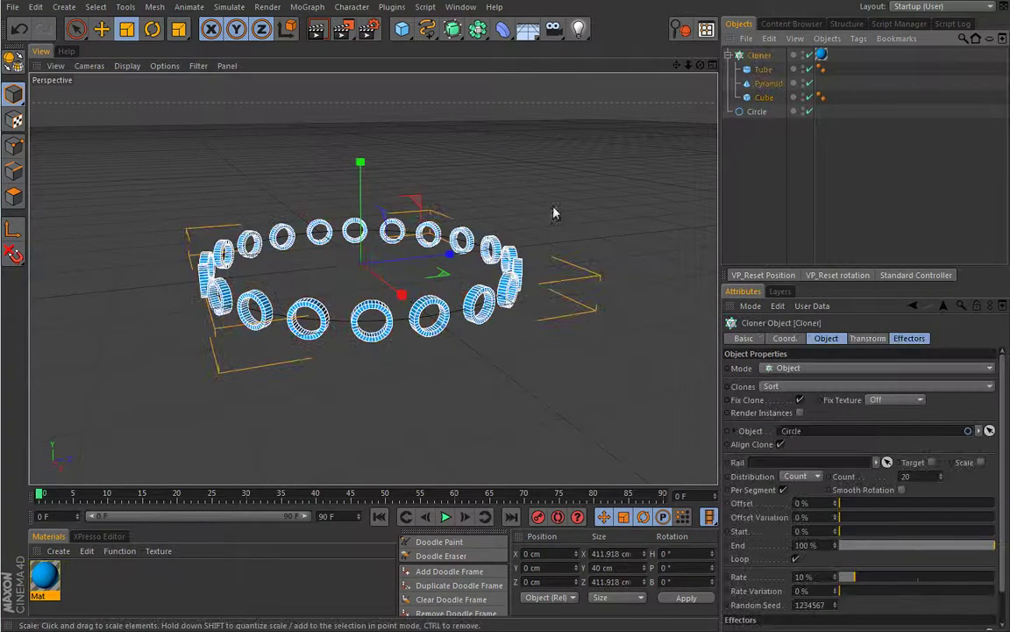
mouse_move(418, 230)
alt+mouse_down()
mouse_move(379, 229)
mouse_move(436, 231)
alt+mouse_up()
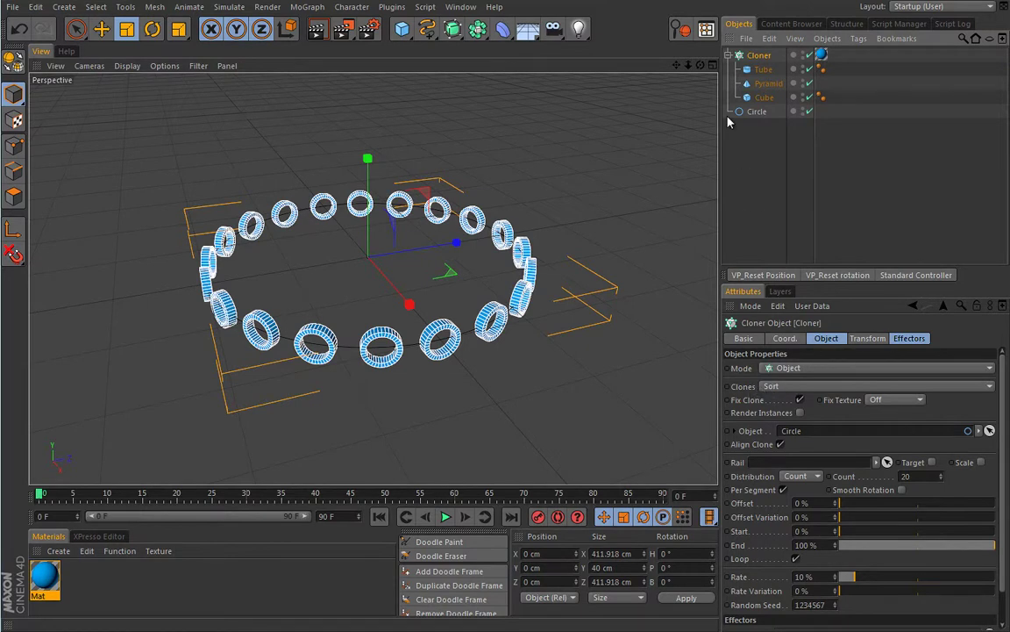
click(309, 7)
mouse_move(320, 28)
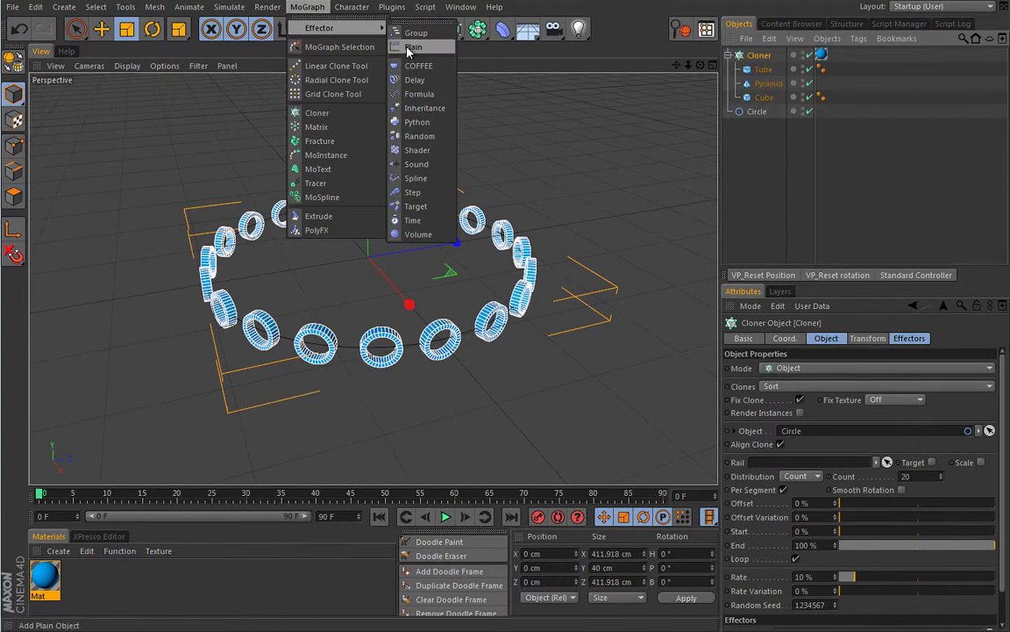
click(414, 46)
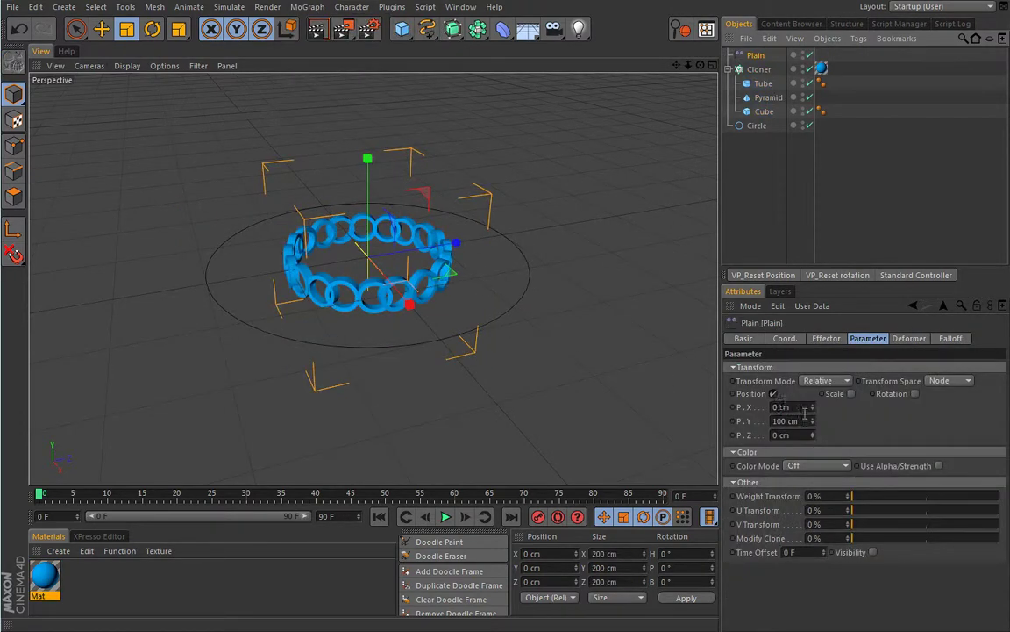
- Set the Plain effector's P.Y to 0 cm and its P.X to 100 cm
text(6)
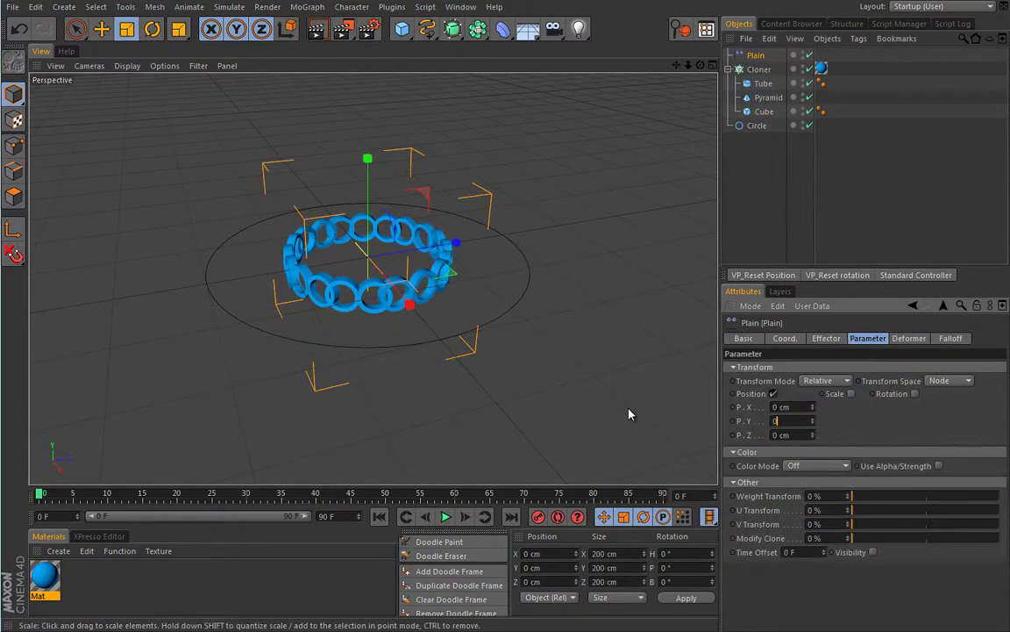
key(shift+Tab)
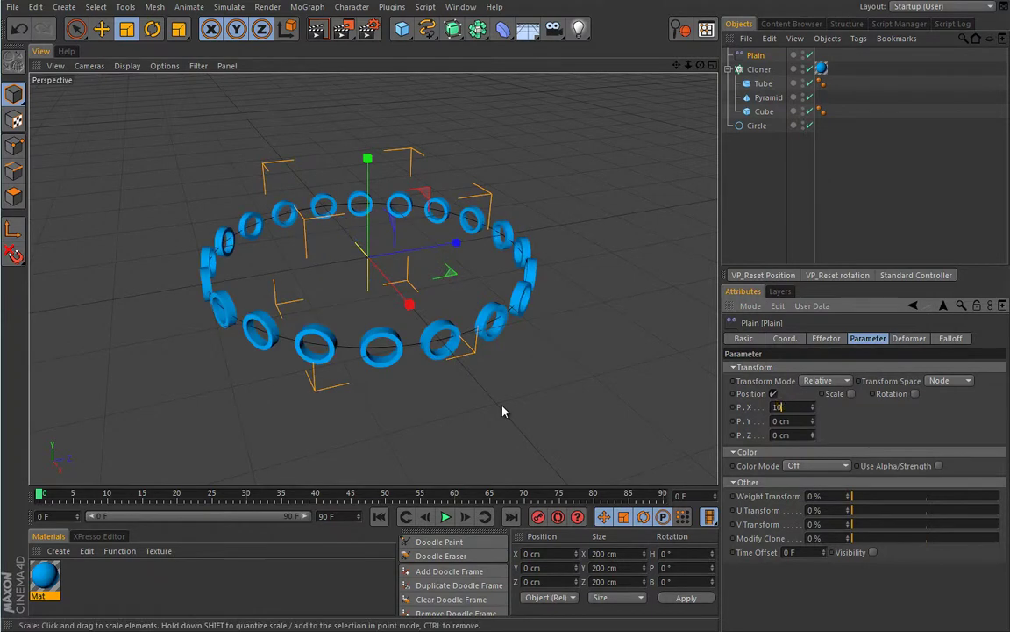
key(Return)
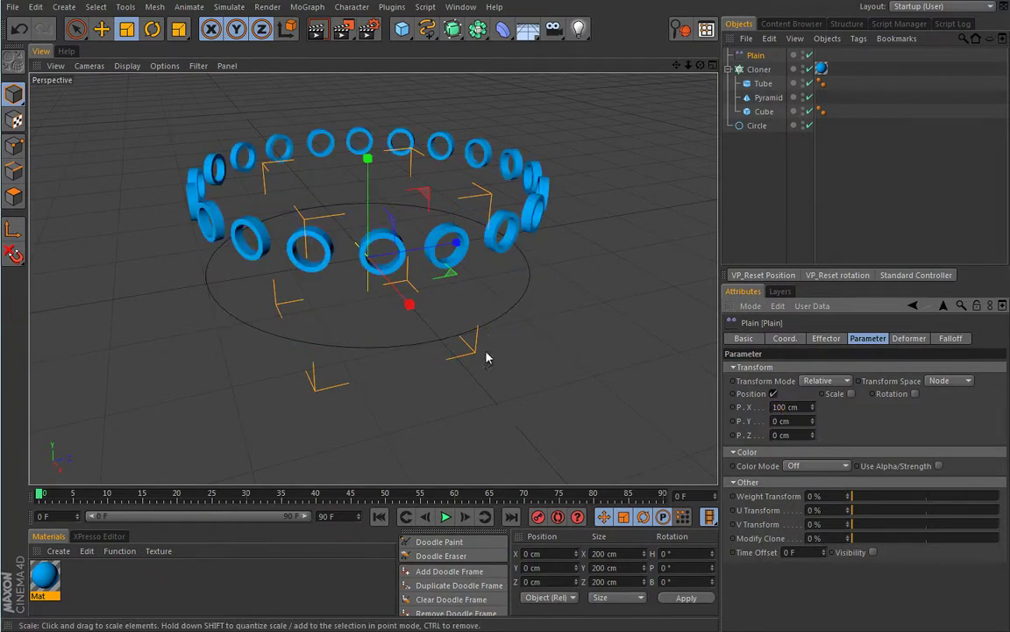
- Play the animation with the Cloner's settings shown, and stop and rewind it
click(446, 517)
click(759, 69)
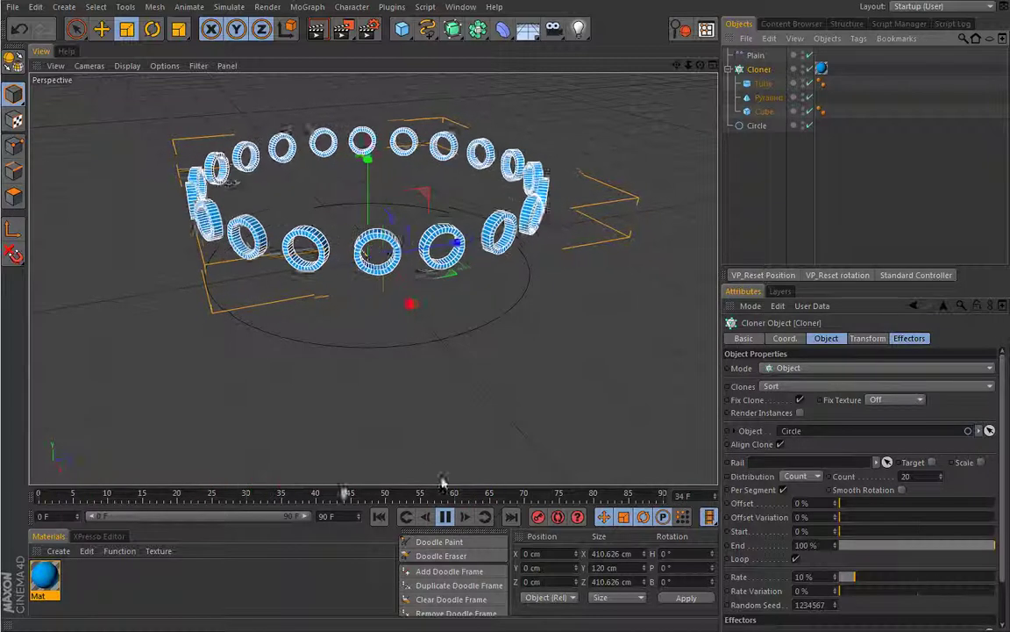
click(445, 517)
click(379, 517)
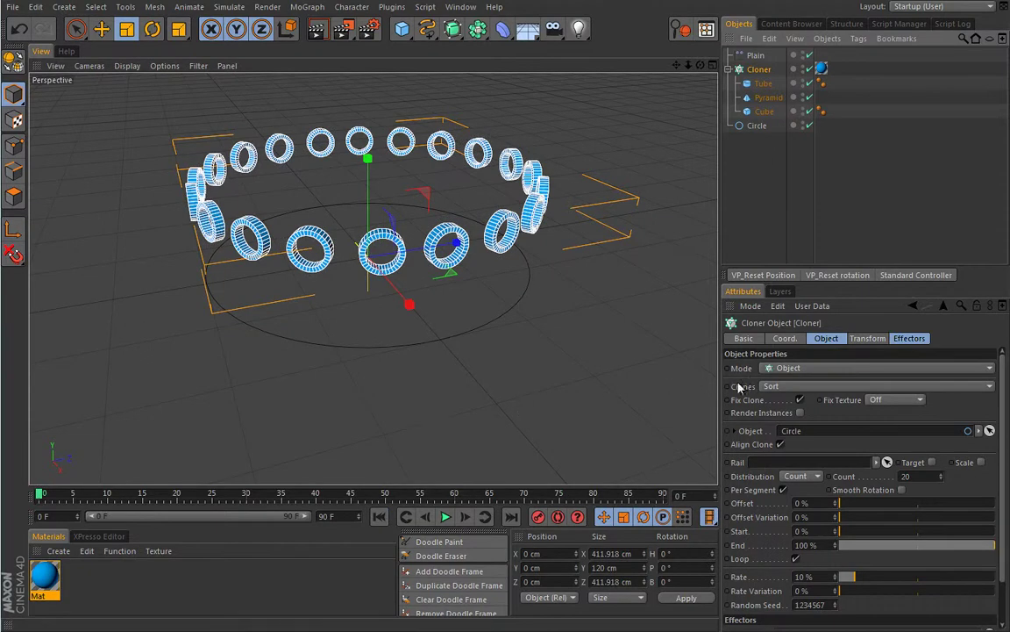
- Try the Plain effector's Modify Clone at 92% and 100%, returning it to 0% each time
click(758, 56)
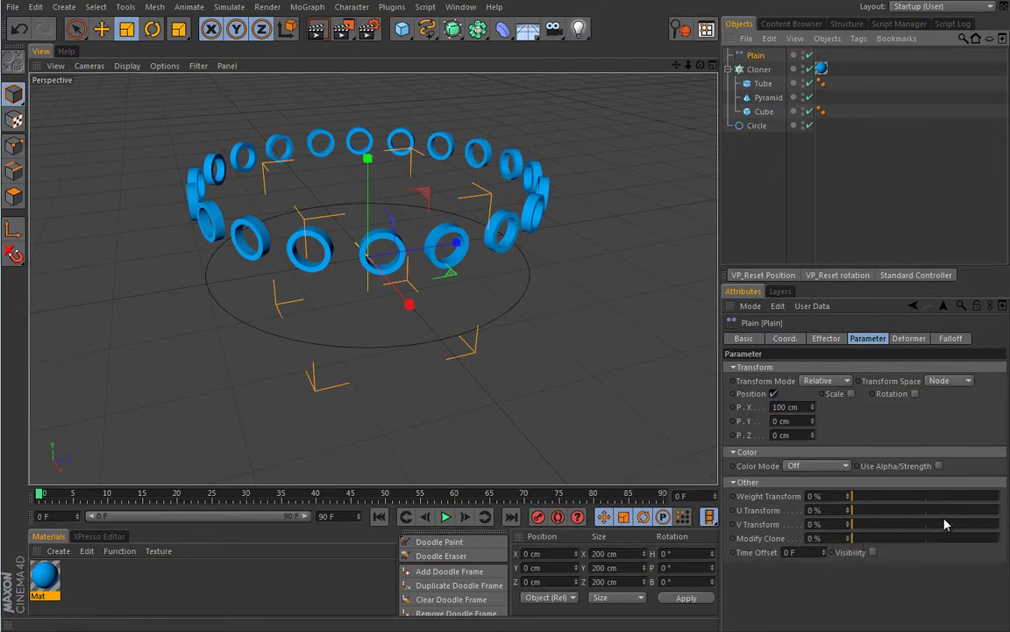
drag(855, 541, 965, 550)
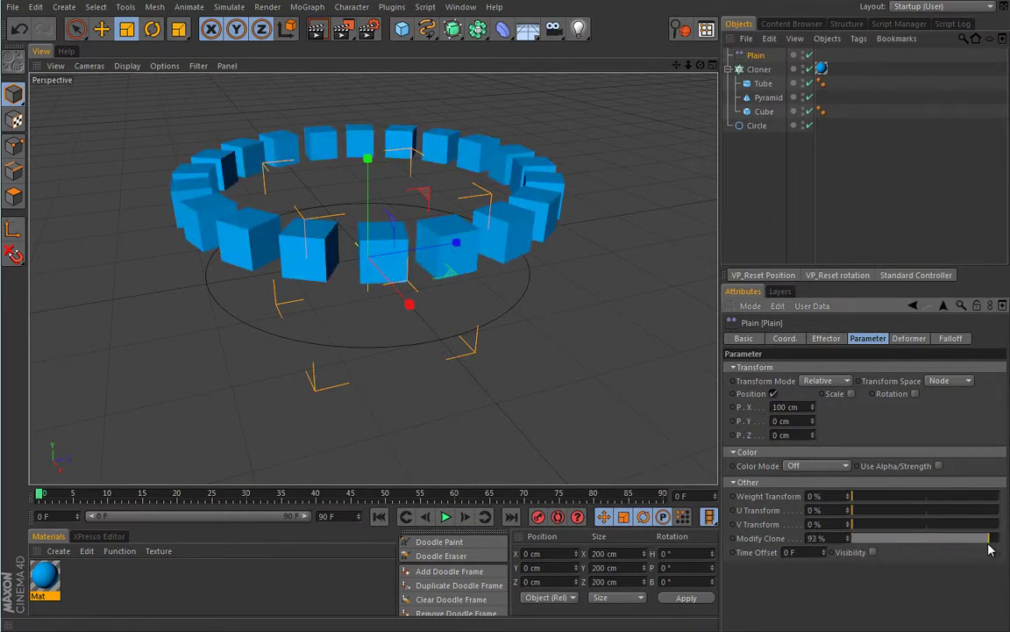
drag(954, 546, 857, 538)
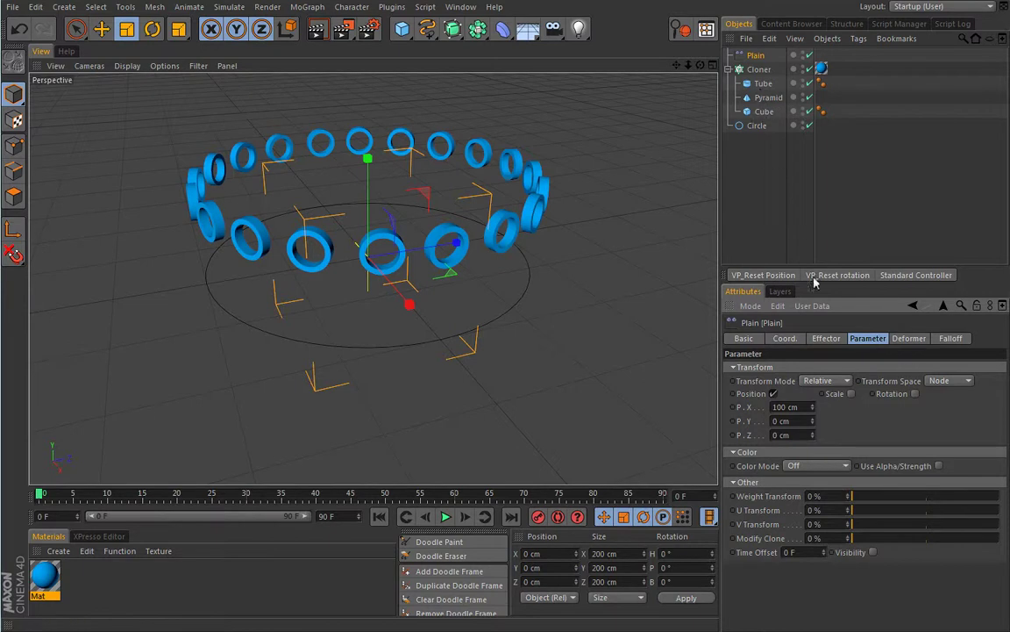
drag(858, 544, 989, 550)
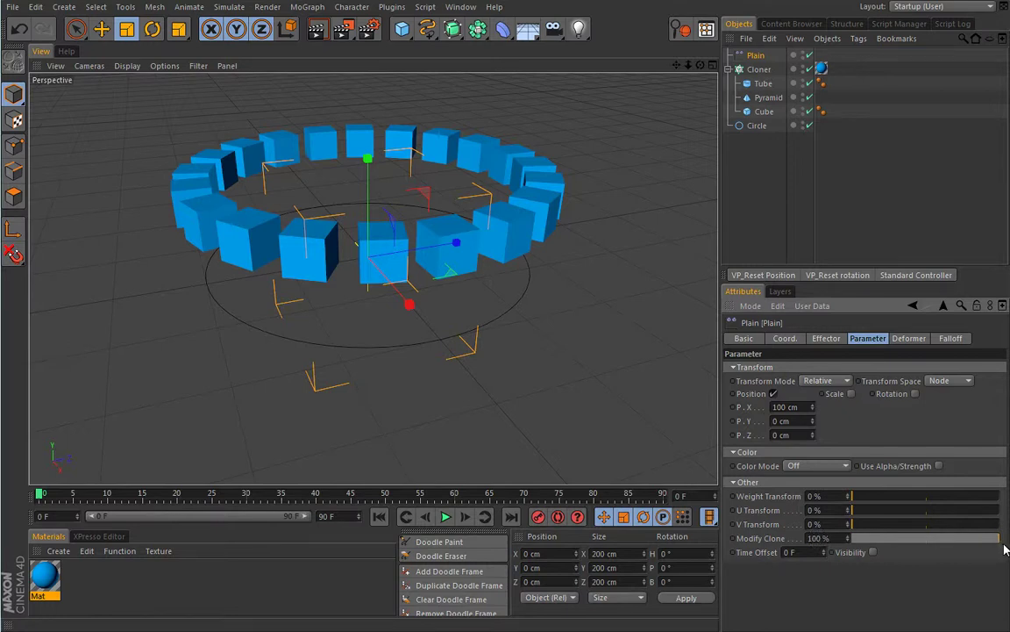
drag(1000, 547, 842, 540)
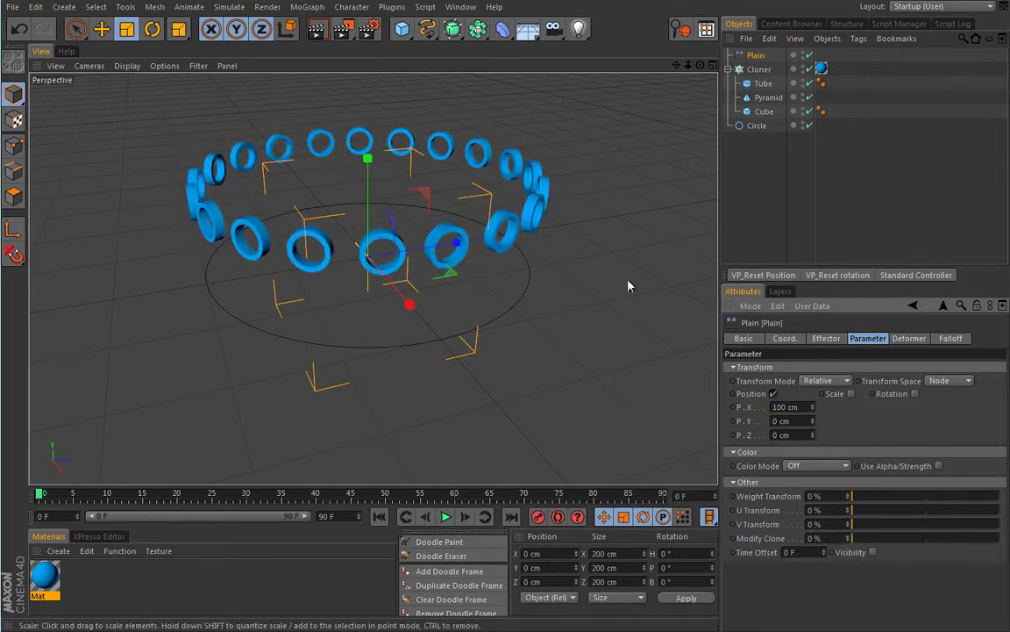
- Set the Plain effector's falloff shape to Sphere and move the effector along X to 200 cm
click(951, 340)
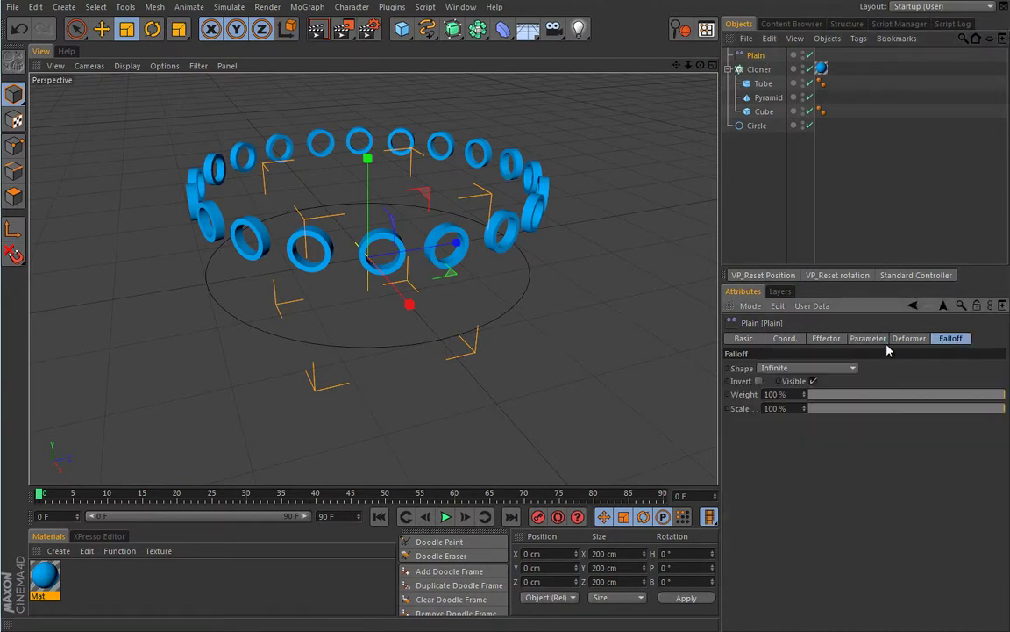
click(828, 374)
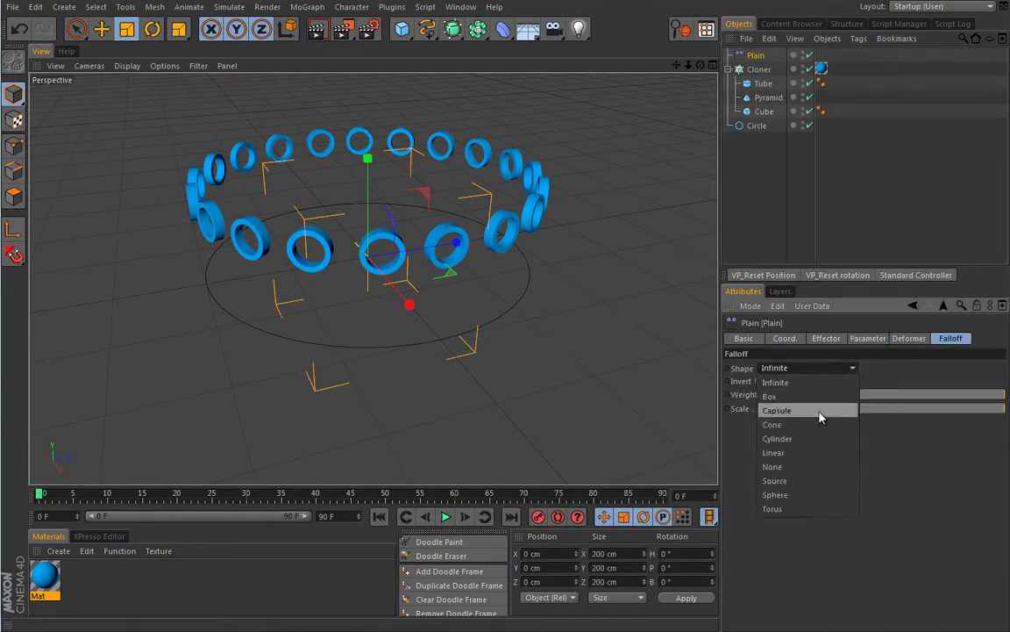
click(786, 484)
key(e)
drag(411, 297, 489, 399)
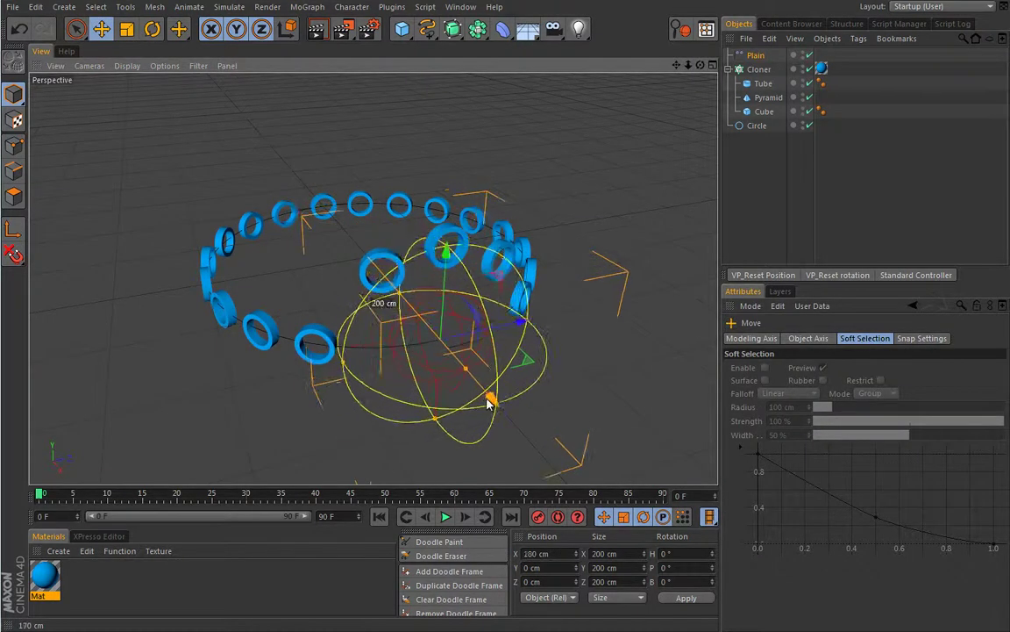
click(757, 57)
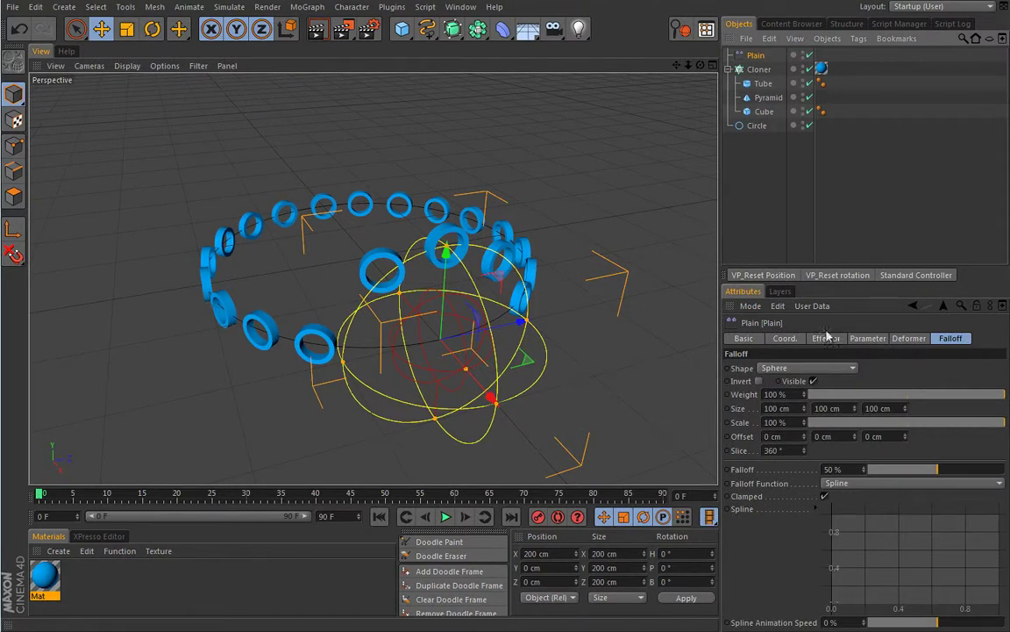
- Set the Plain effector's Modify Clone to 100% and play the animation
click(866, 338)
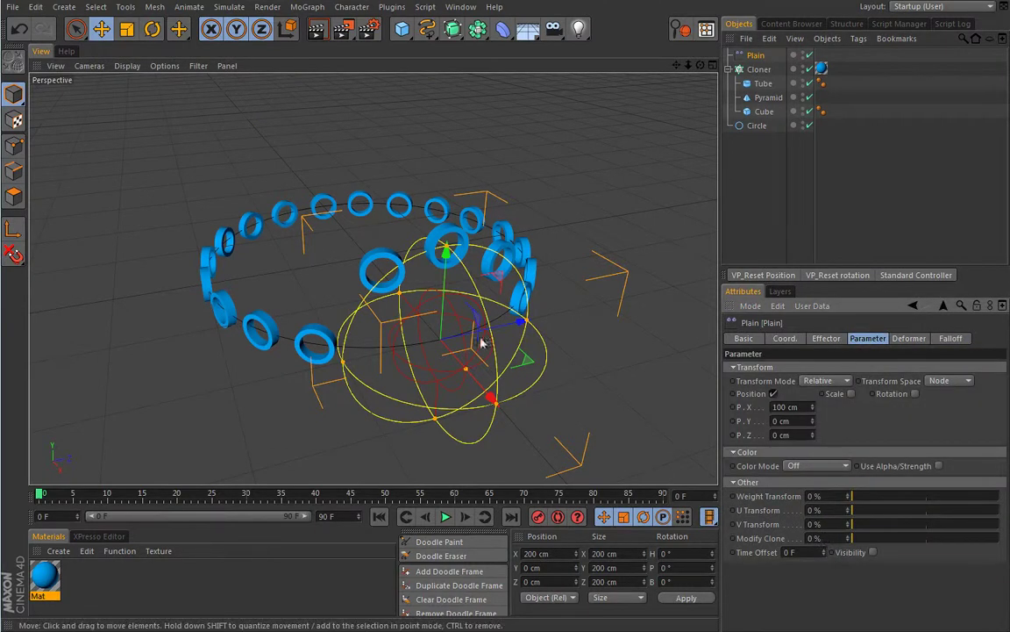
drag(886, 539, 1007, 529)
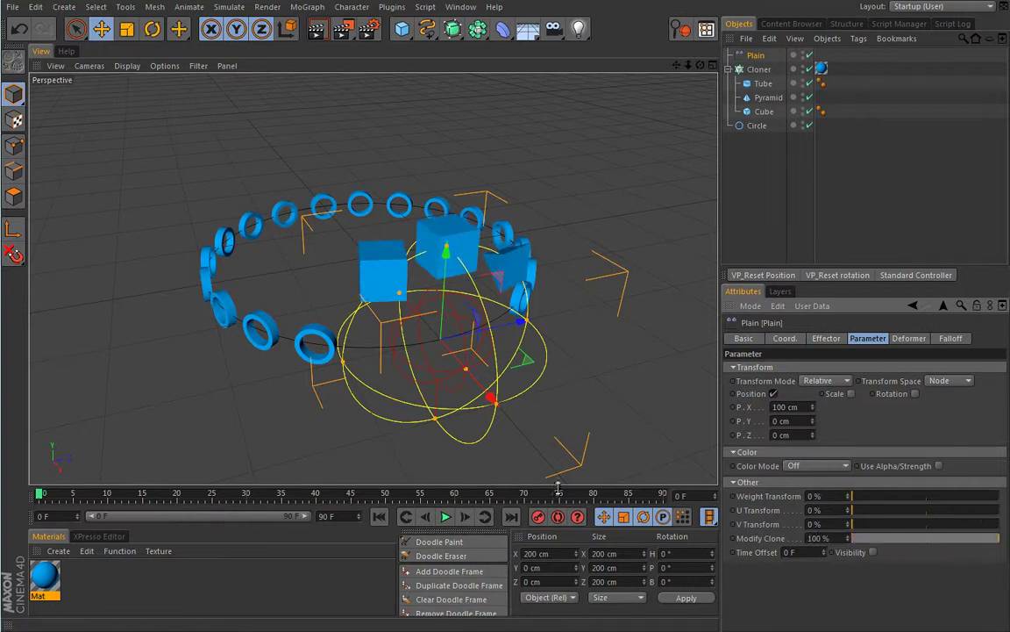
click(445, 517)
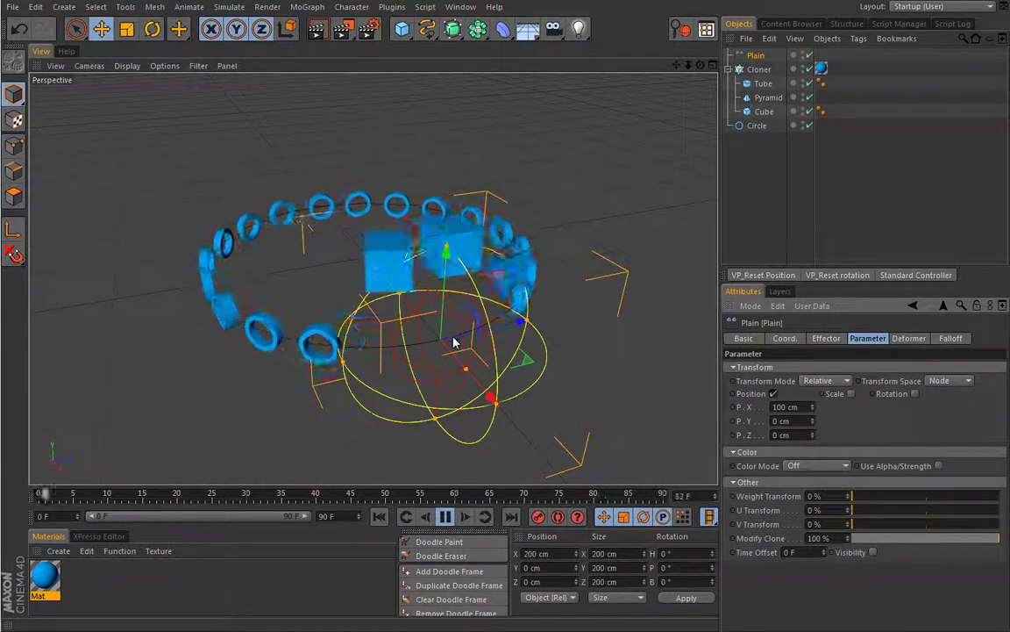
click(445, 516)
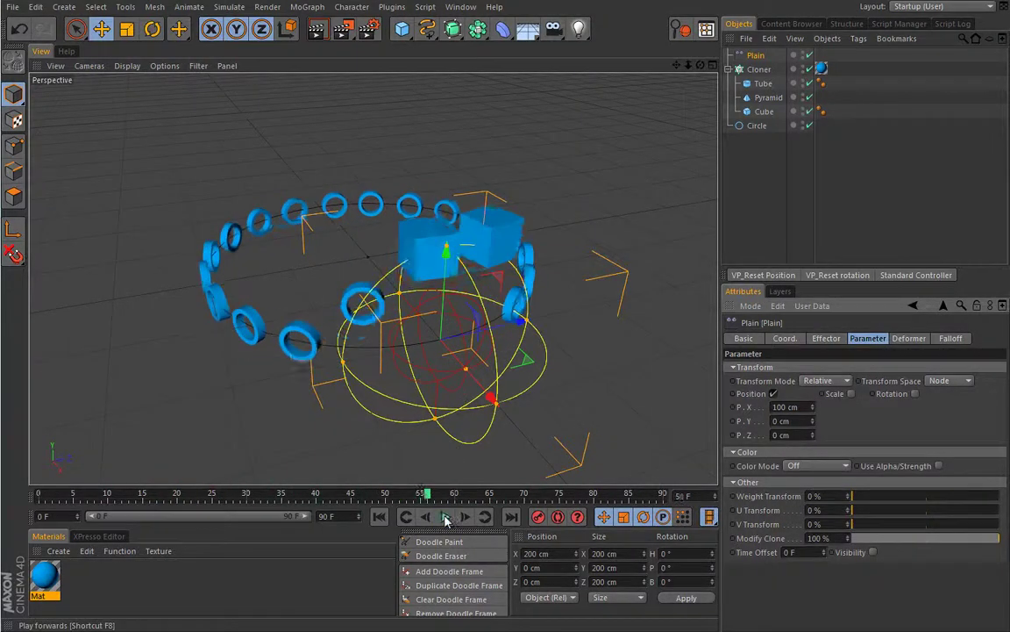
click(446, 517)
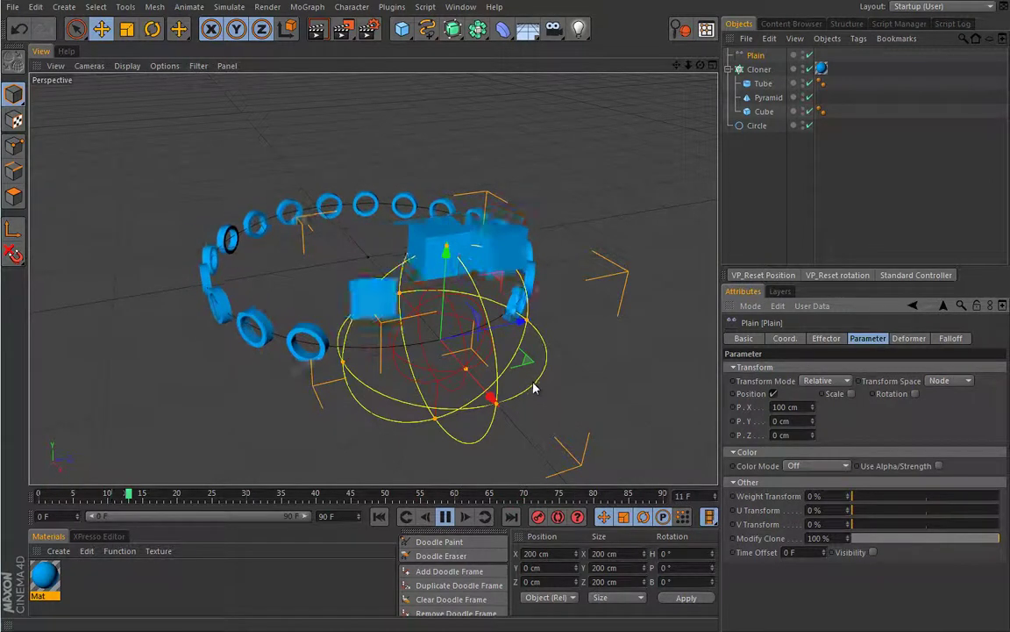
- Try the sphere's Falloff at 0% and 100%, restore it to 50%, and stop the animation
click(942, 338)
alt+drag(564, 372, 509, 333)
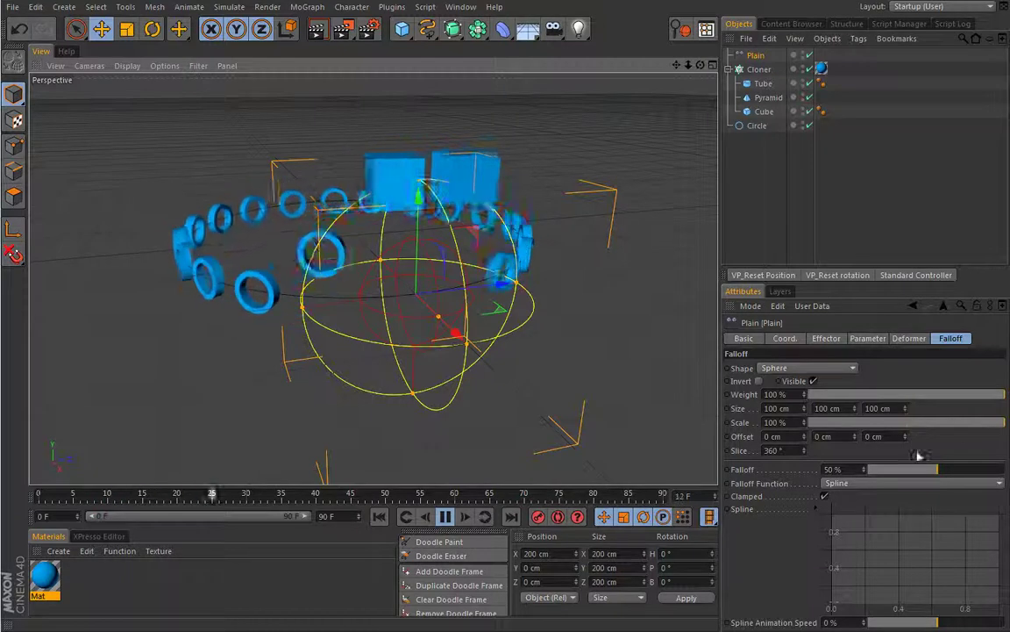
drag(921, 469, 846, 474)
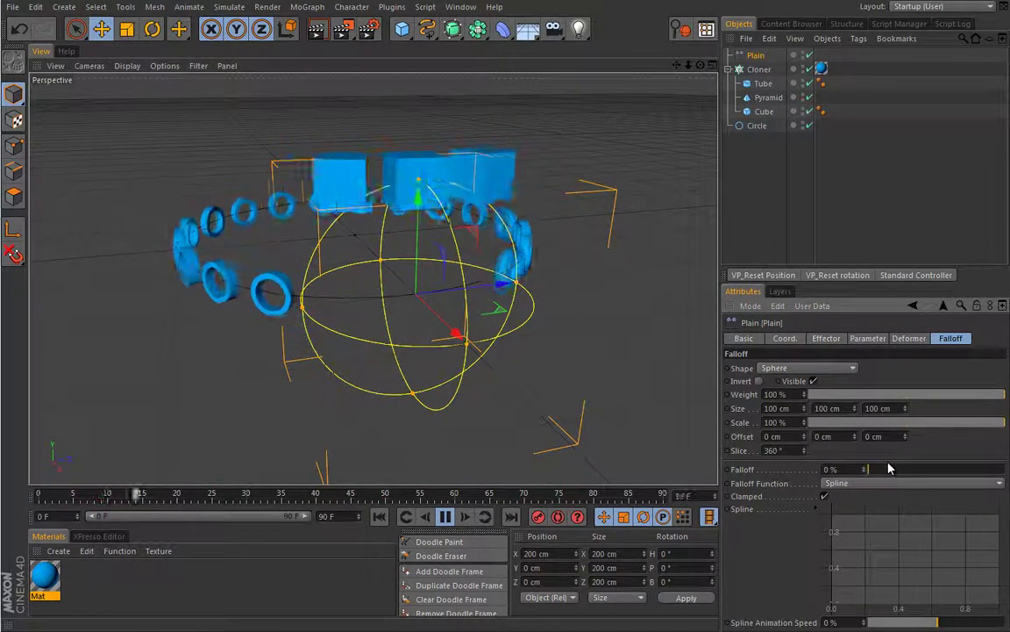
drag(883, 469, 996, 475)
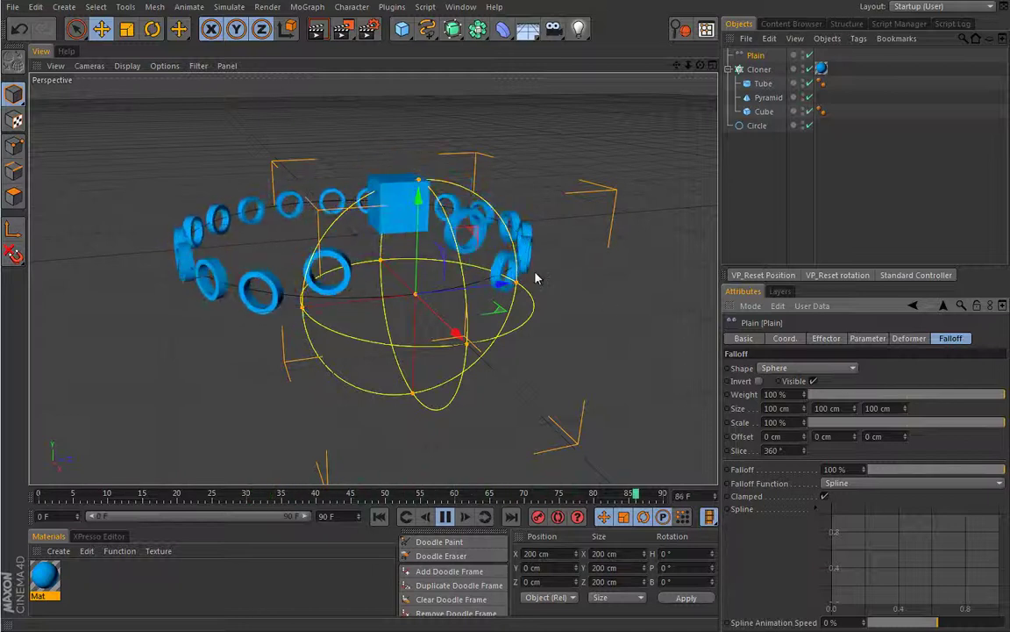
click(939, 475)
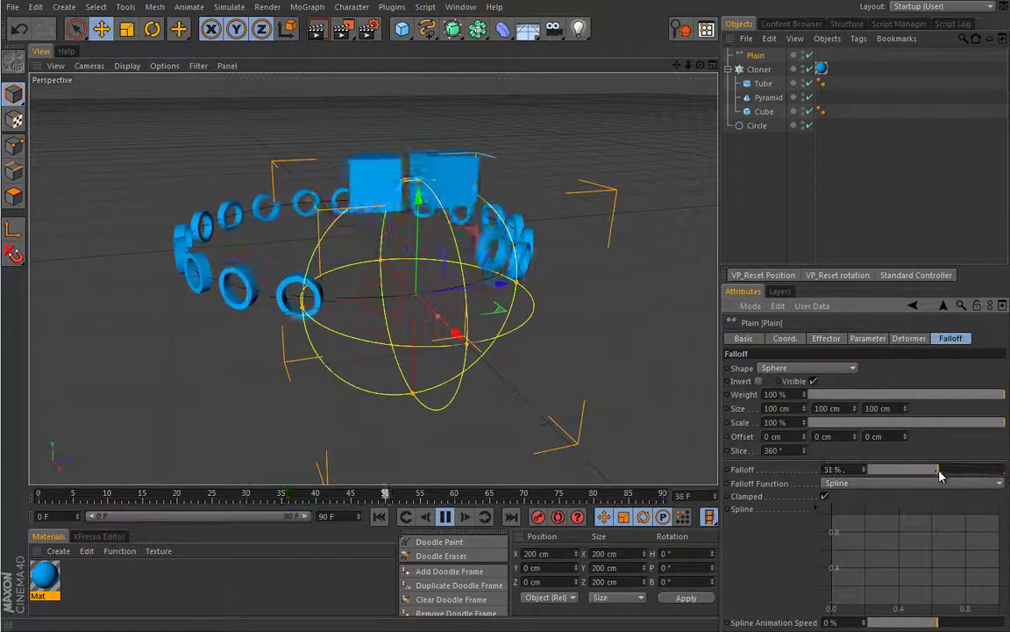
click(446, 516)
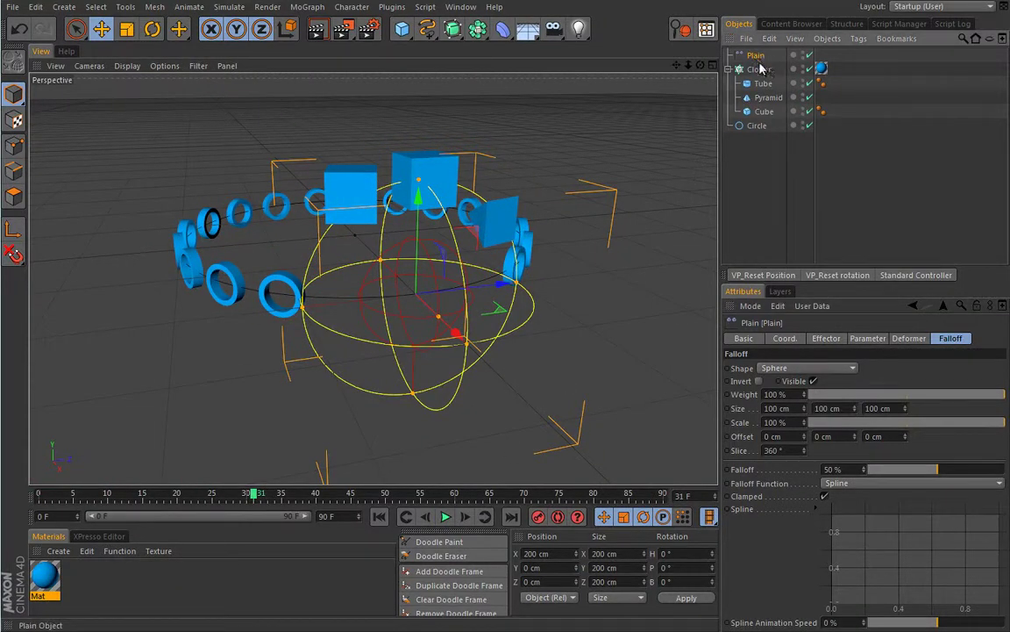
- Enable the Plain effector's Visibility option and play the animation
click(868, 338)
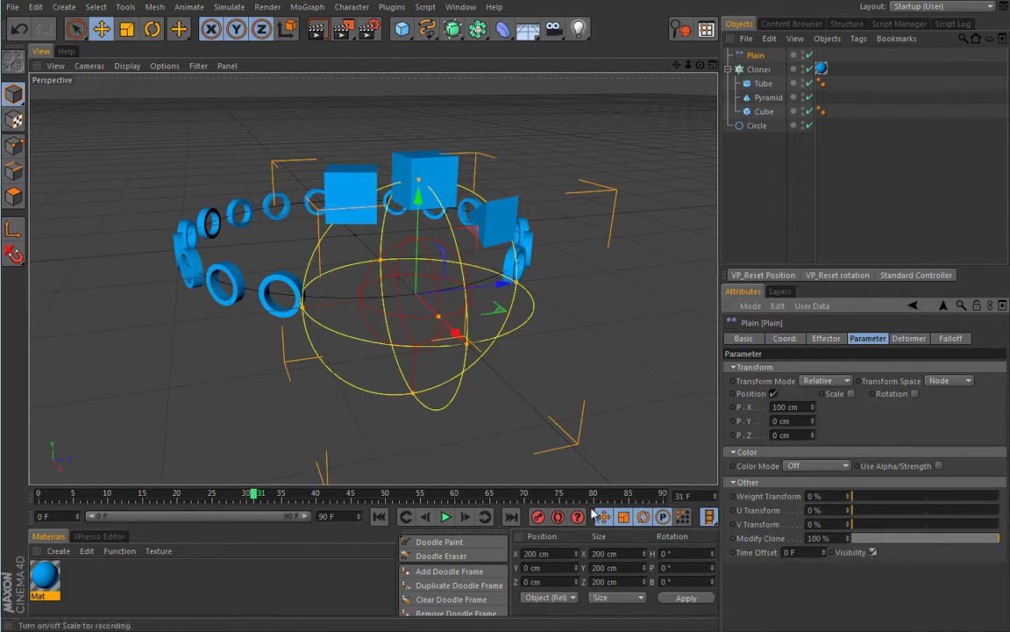
click(446, 517)
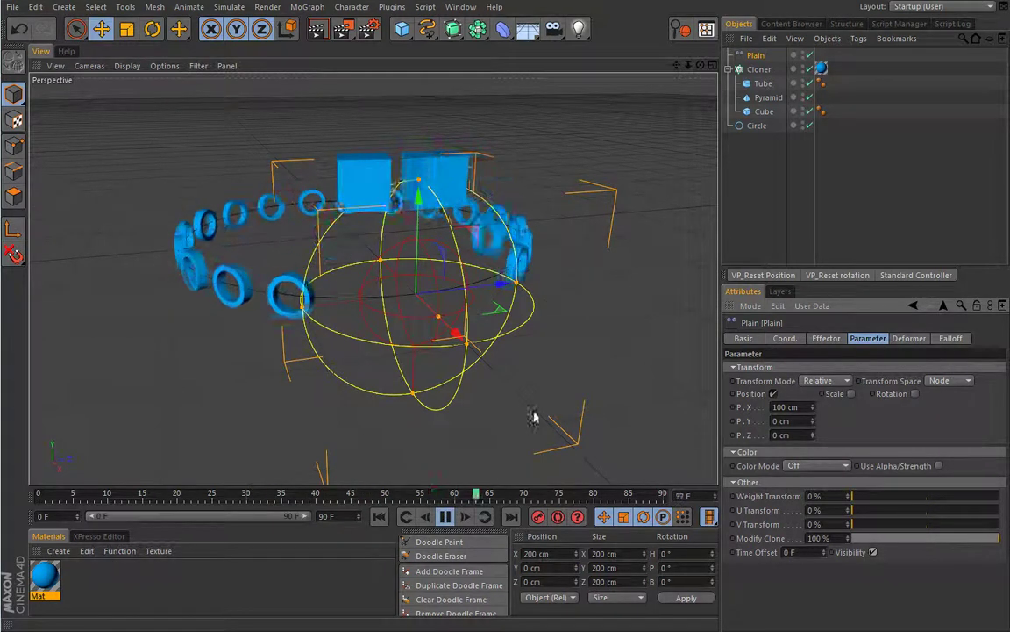
alt+drag(512, 378, 465, 301)
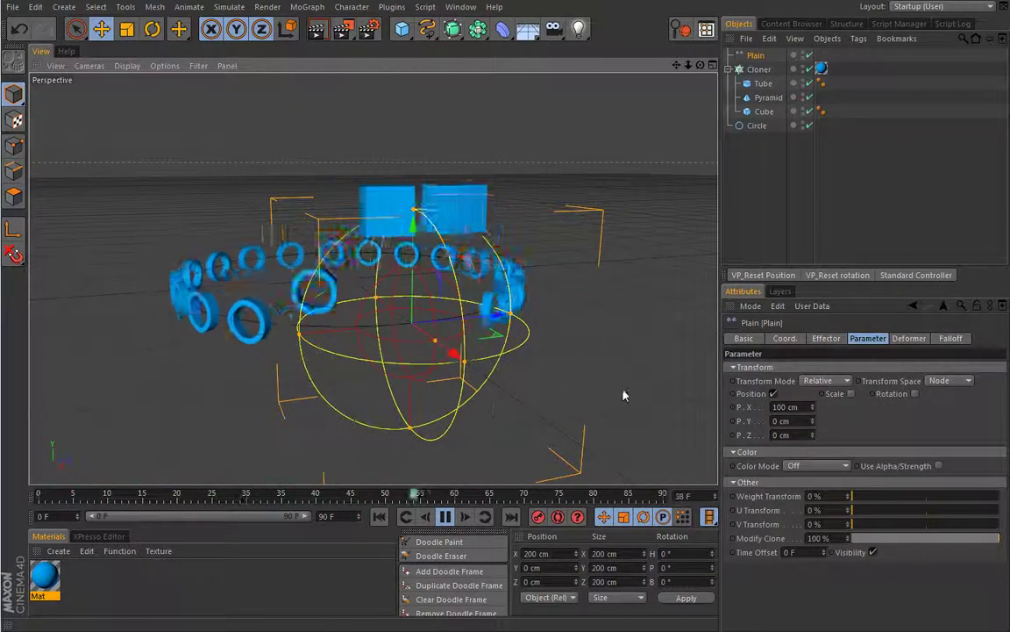
- Review the Plain effector's Strength, Maximum and Minimum settings alongside its transform and clone parameters
click(830, 339)
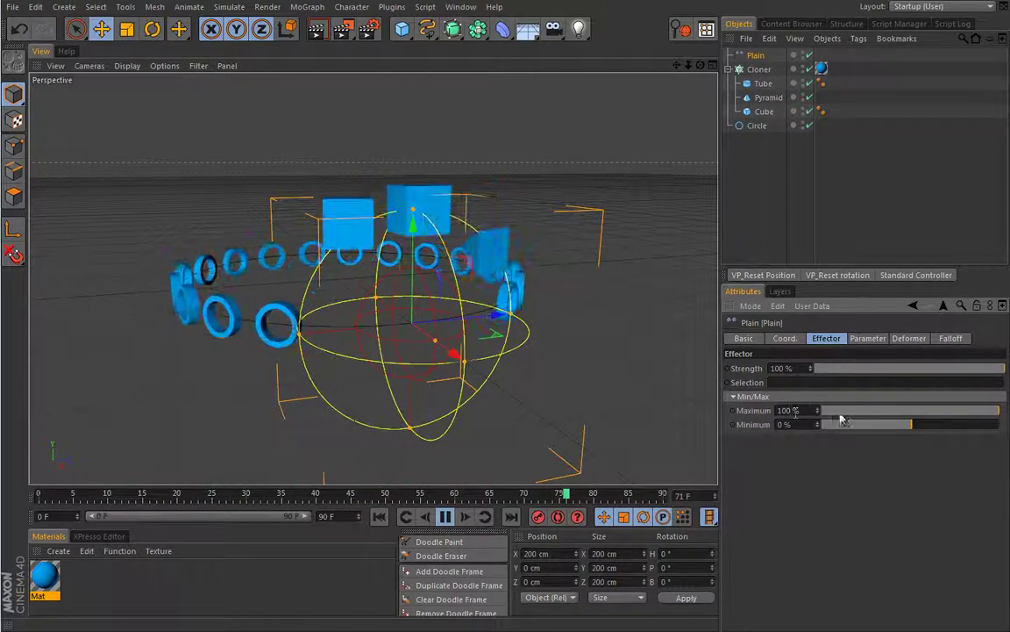
click(991, 412)
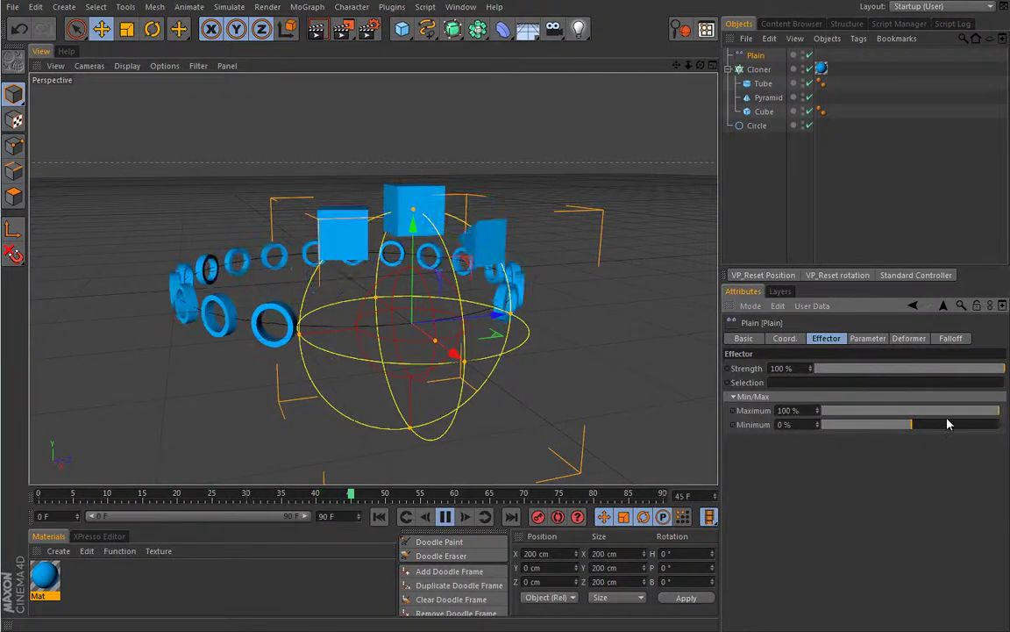
click(869, 341)
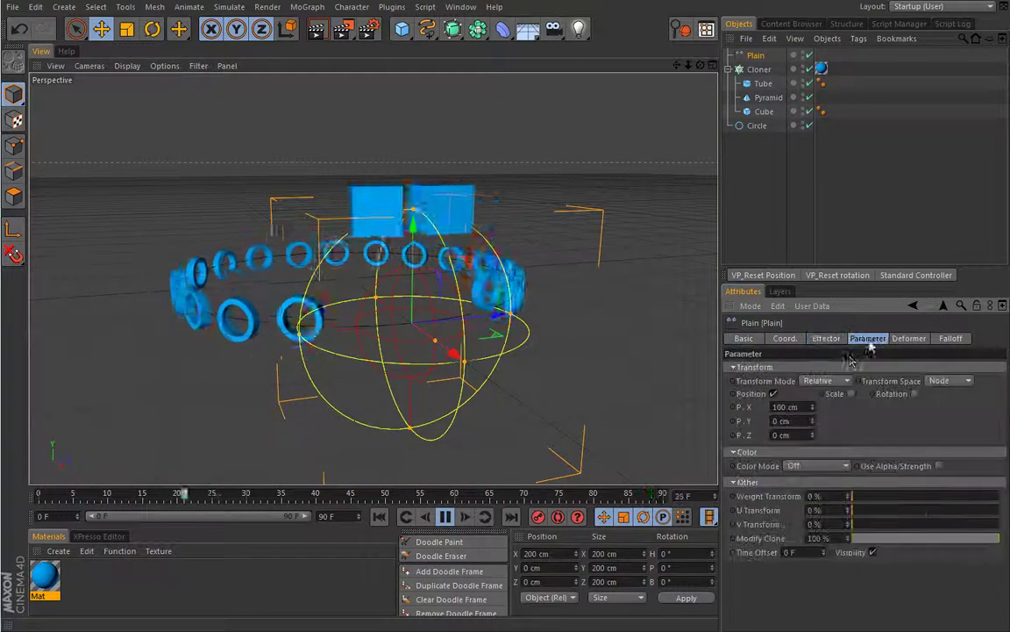
click(830, 340)
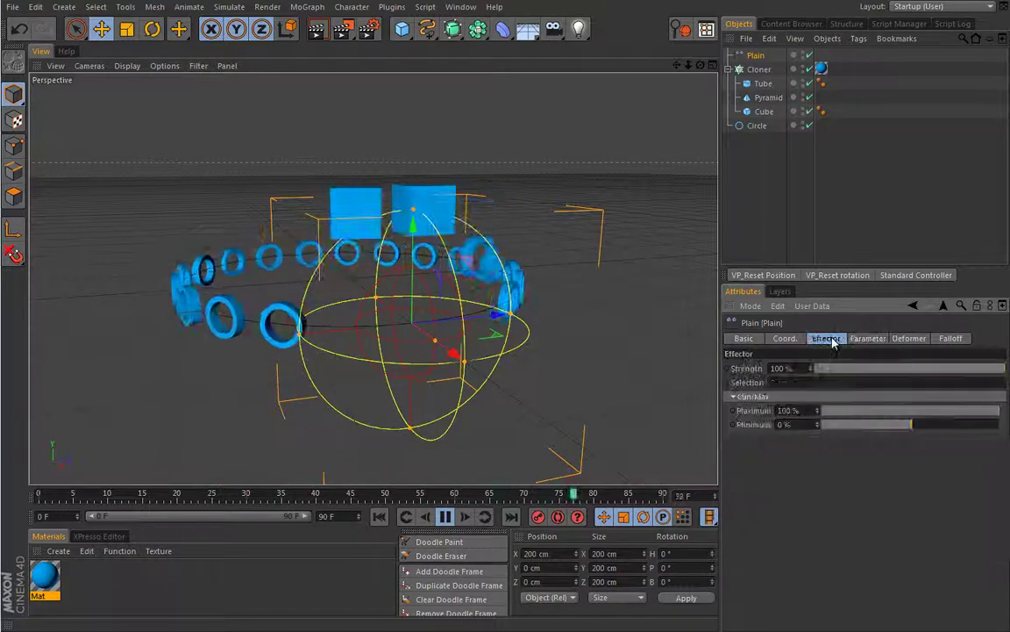
- Try the Plain effector's Maximum at 0% and 35% with Minimum at 100% during playback, ending with Maximum at 0%
drag(965, 414, 916, 418)
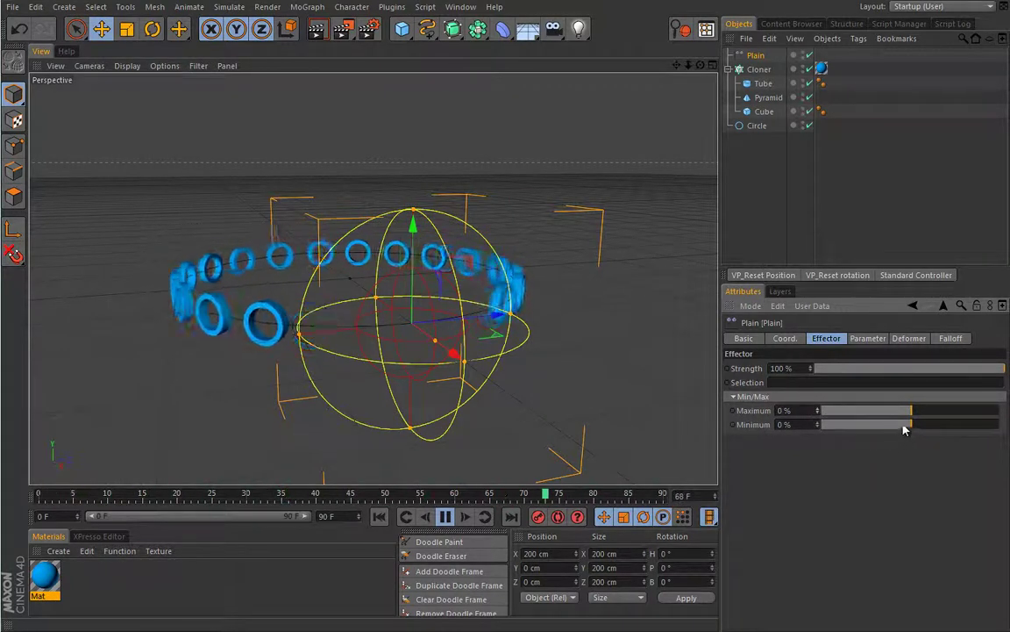
drag(907, 426, 1002, 427)
drag(867, 410, 914, 413)
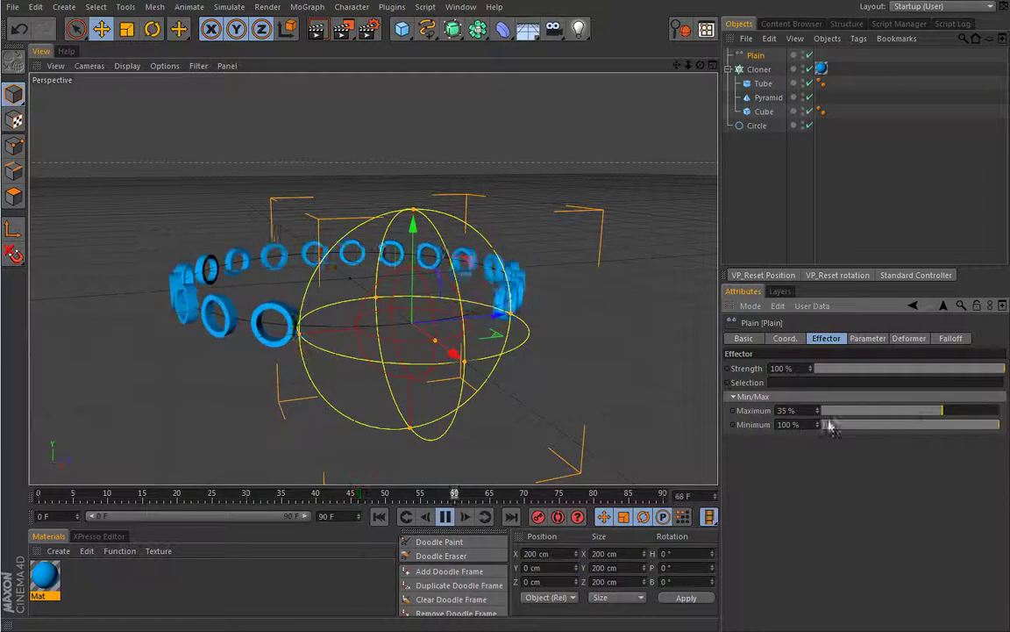
click(446, 517)
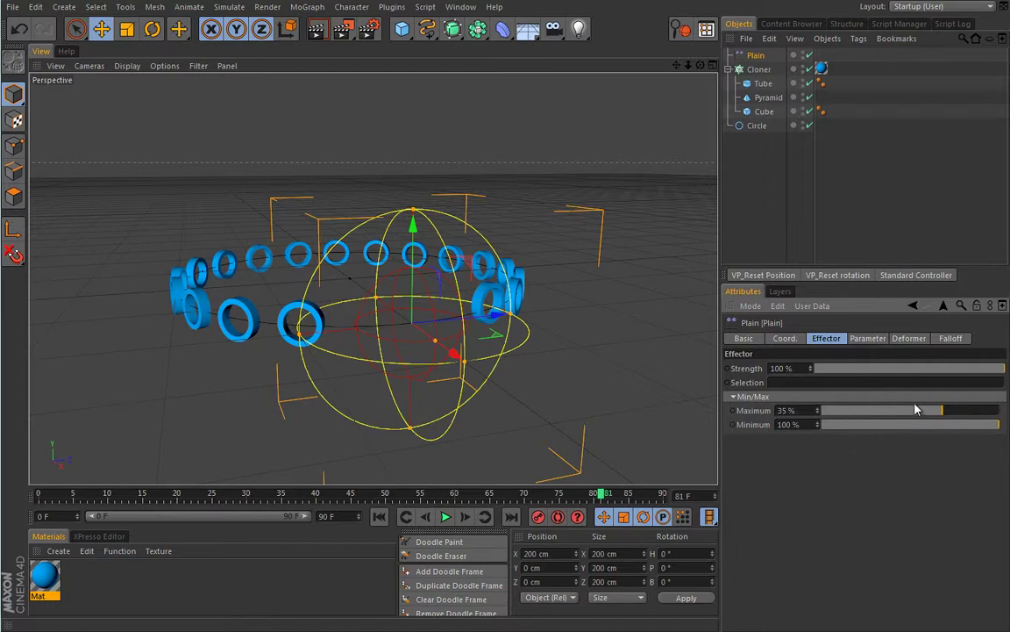
click(445, 516)
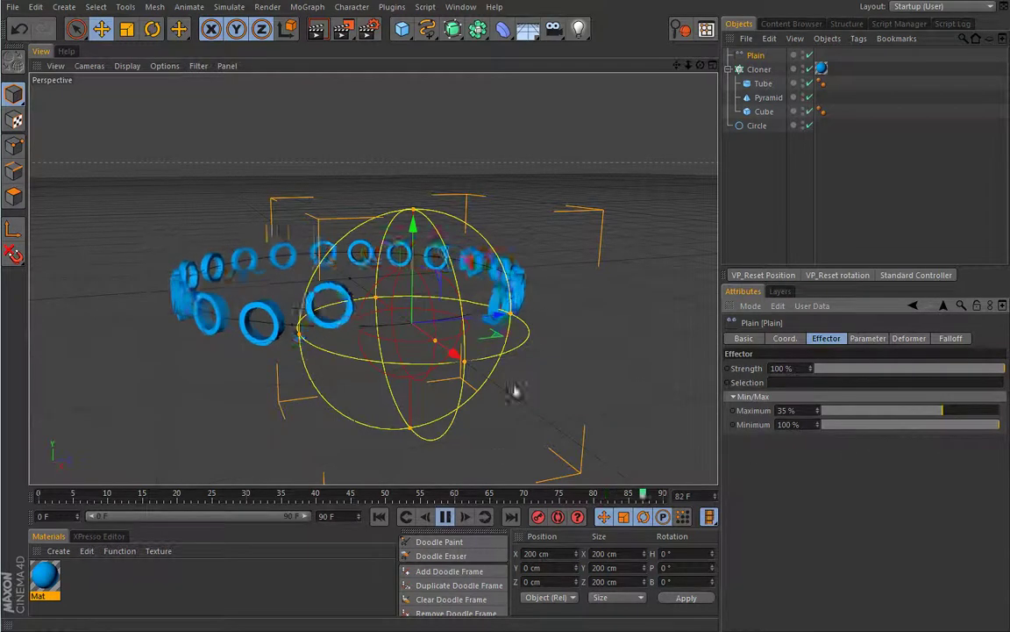
drag(942, 410, 819, 418)
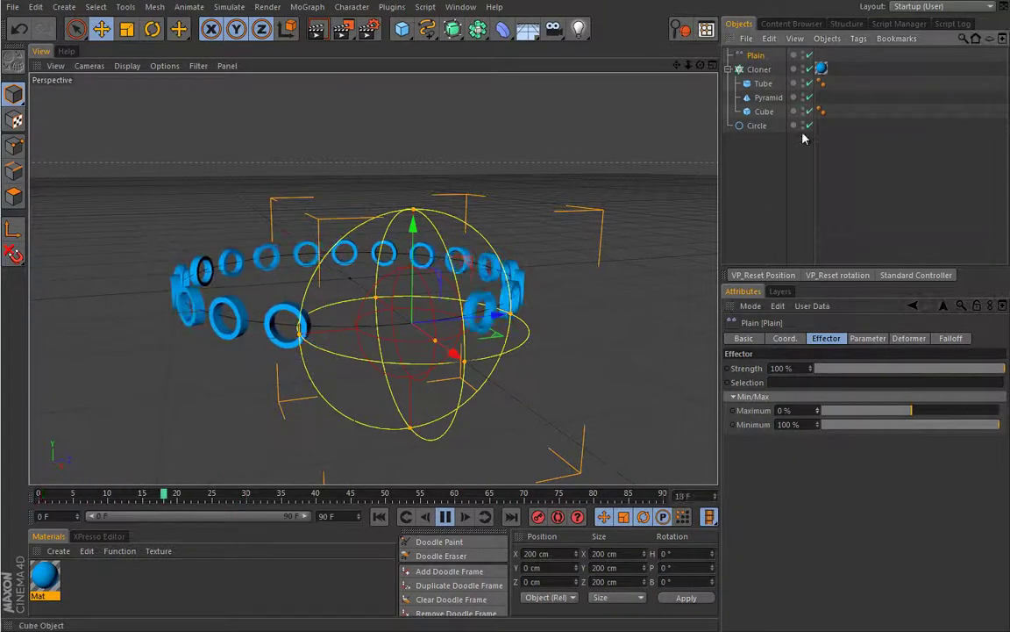
- Try the Plain effector's Falloff at 0% and 100% during playback, then stop the animation
click(949, 339)
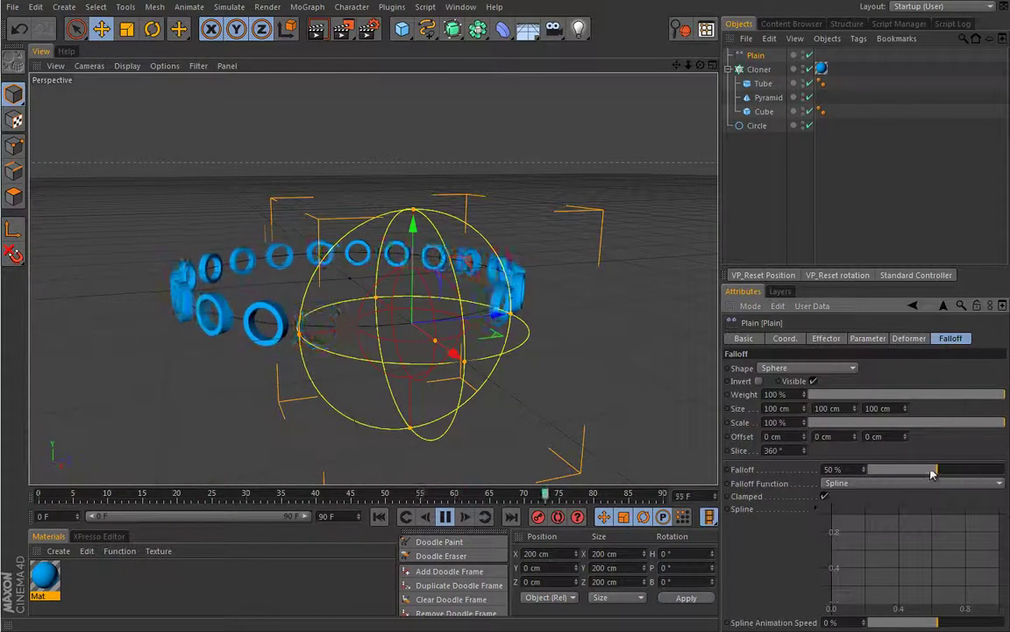
drag(932, 471, 875, 473)
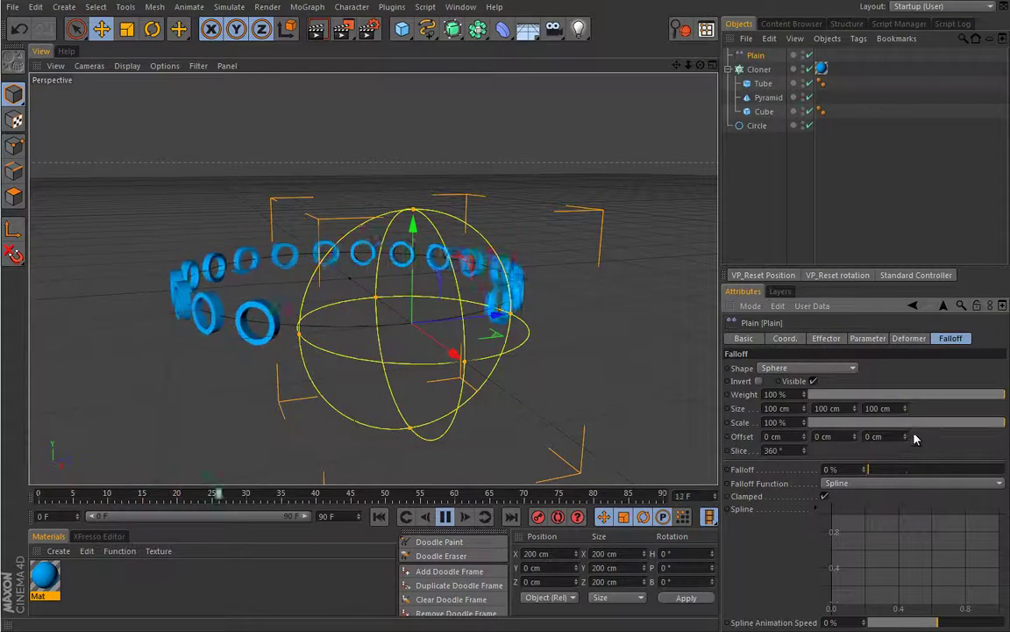
drag(887, 469, 1006, 474)
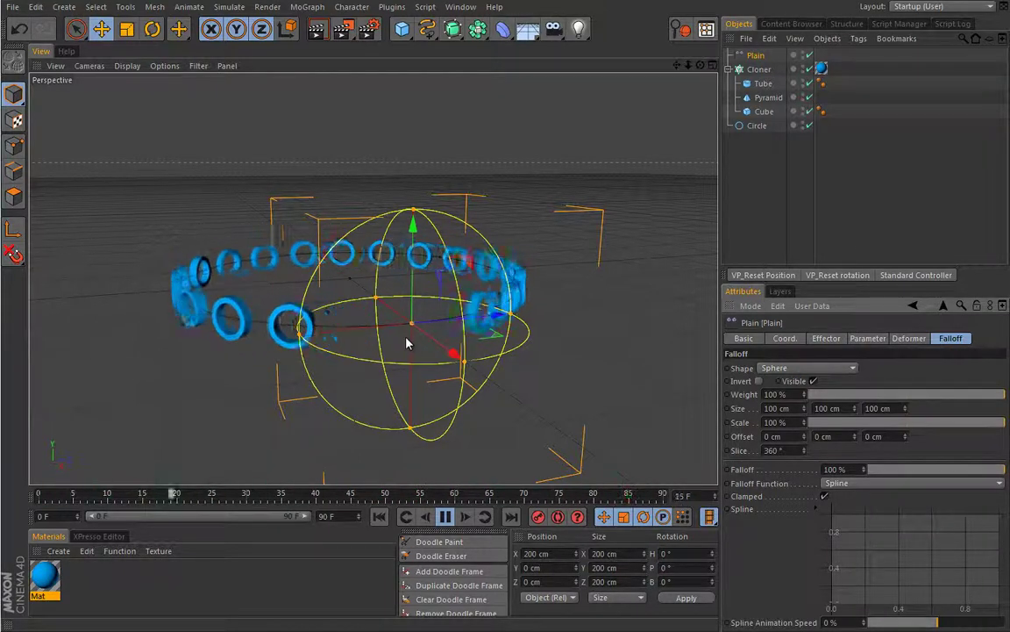
click(444, 515)
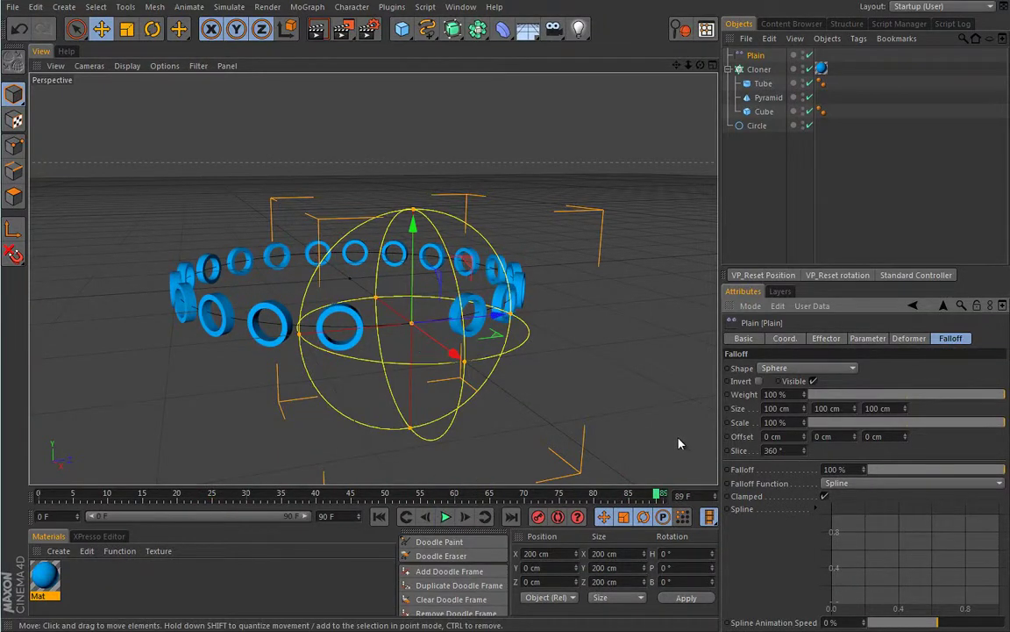
- Try the falloff's Invert option during playback, return to the first frame and turn Invert off again
click(445, 516)
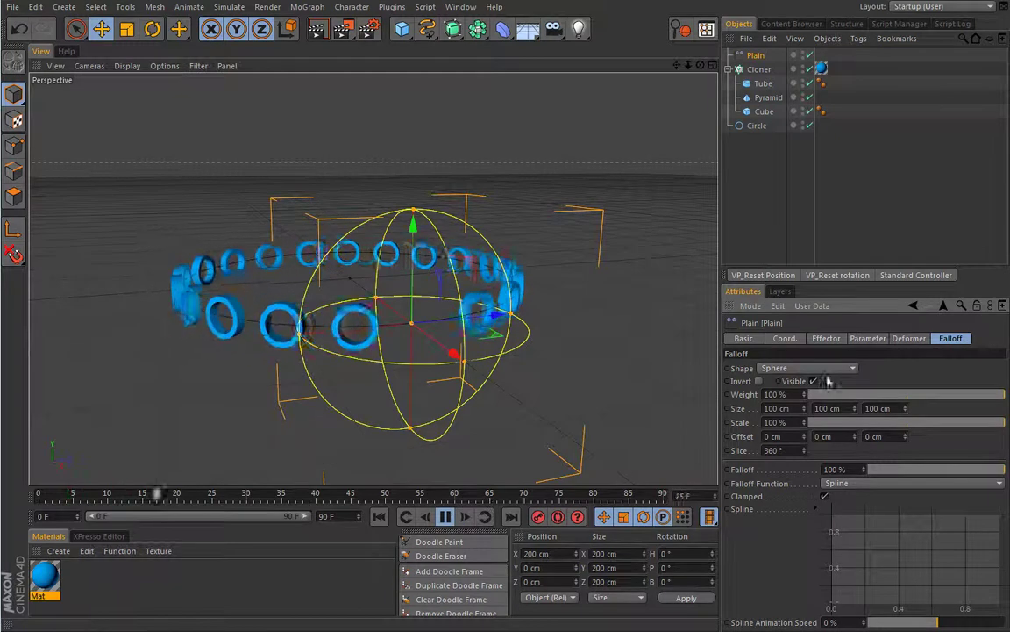
click(761, 382)
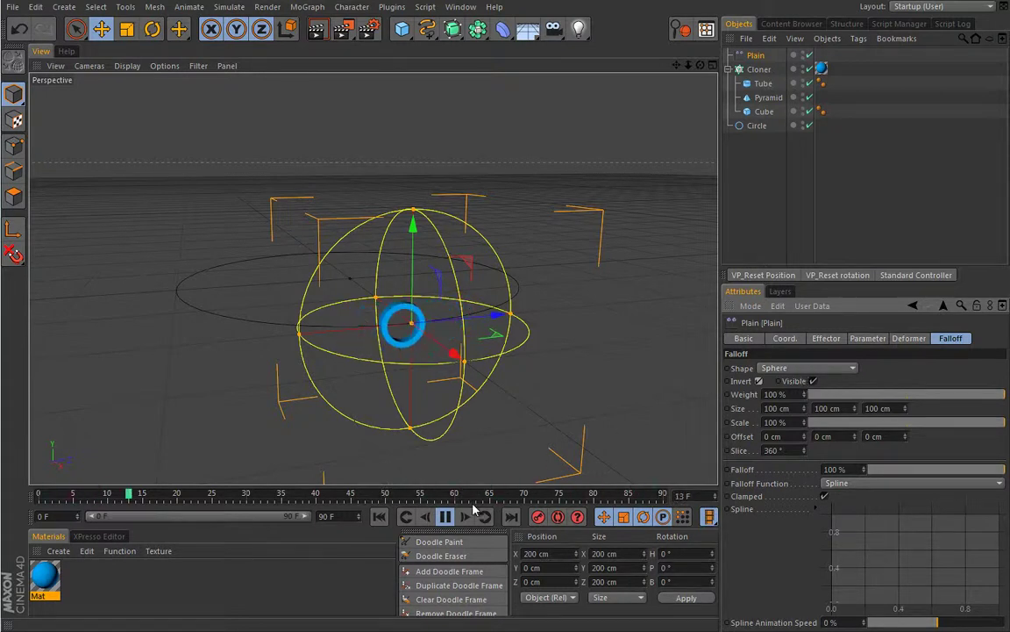
click(445, 517)
click(379, 517)
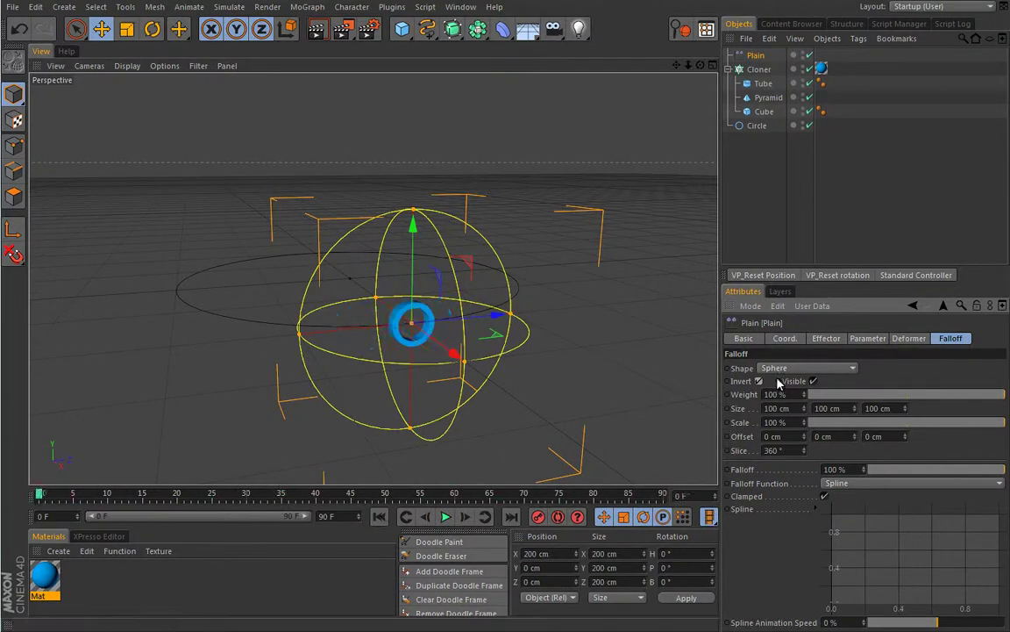
click(759, 382)
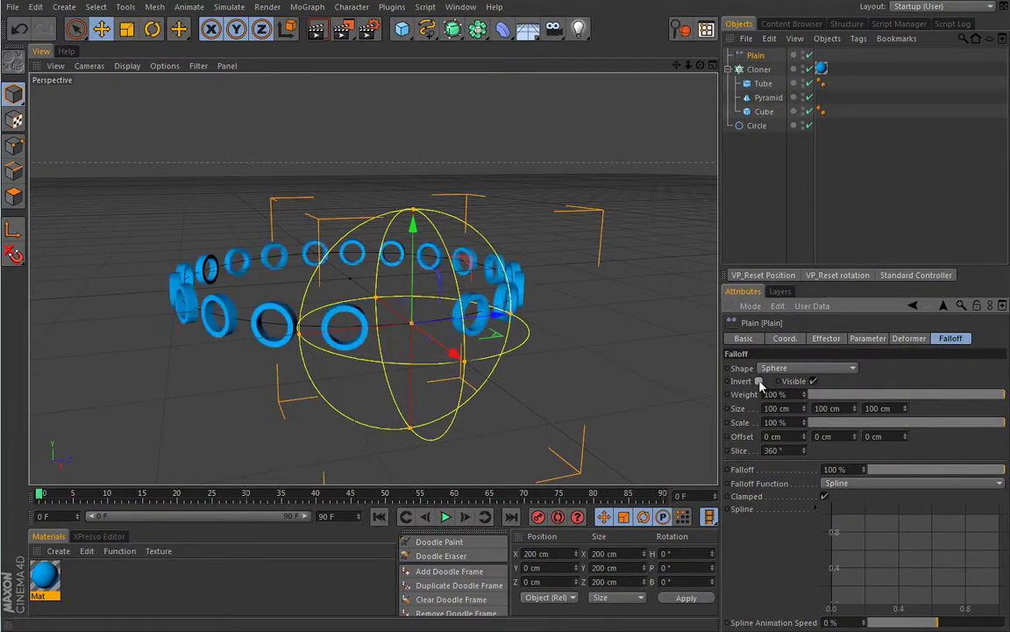
- Reset the Plain effector's Maximum to 100% and Minimum to 0%, their default values
click(868, 337)
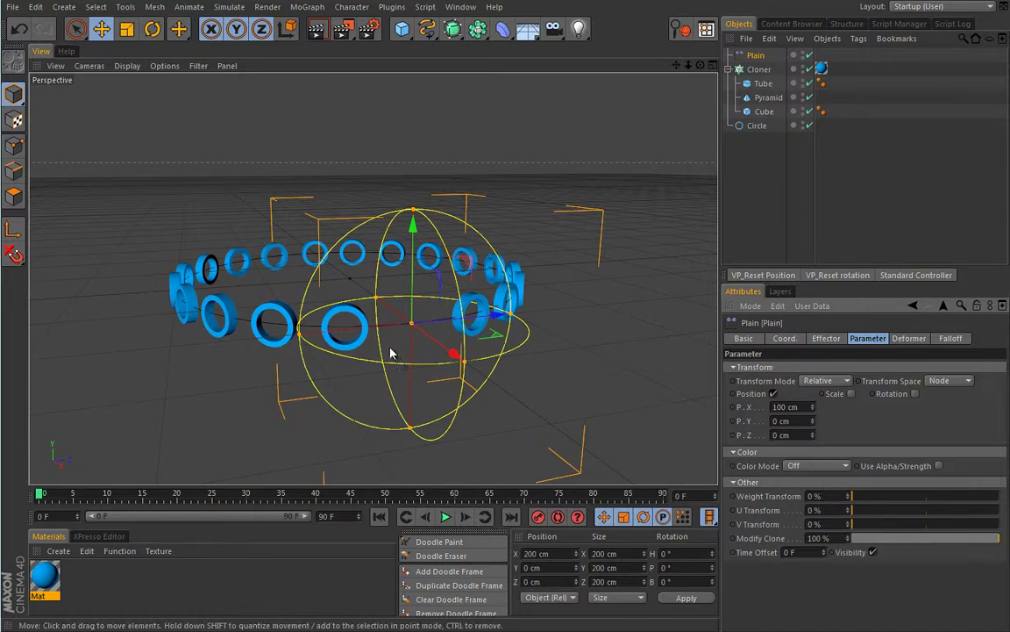
click(825, 340)
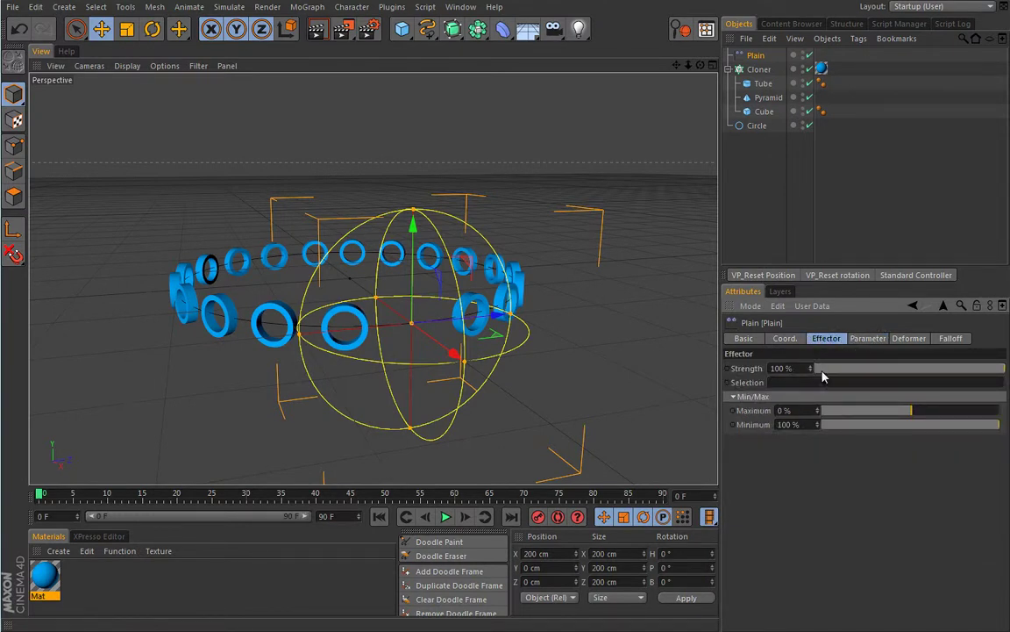
right_click(768, 418)
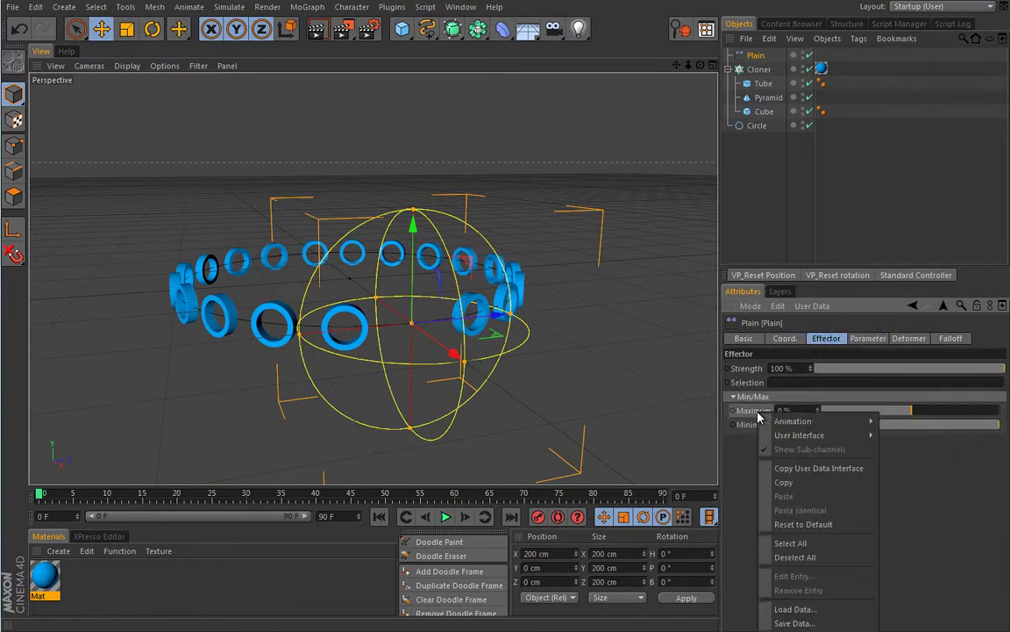
click(709, 467)
right_click(764, 427)
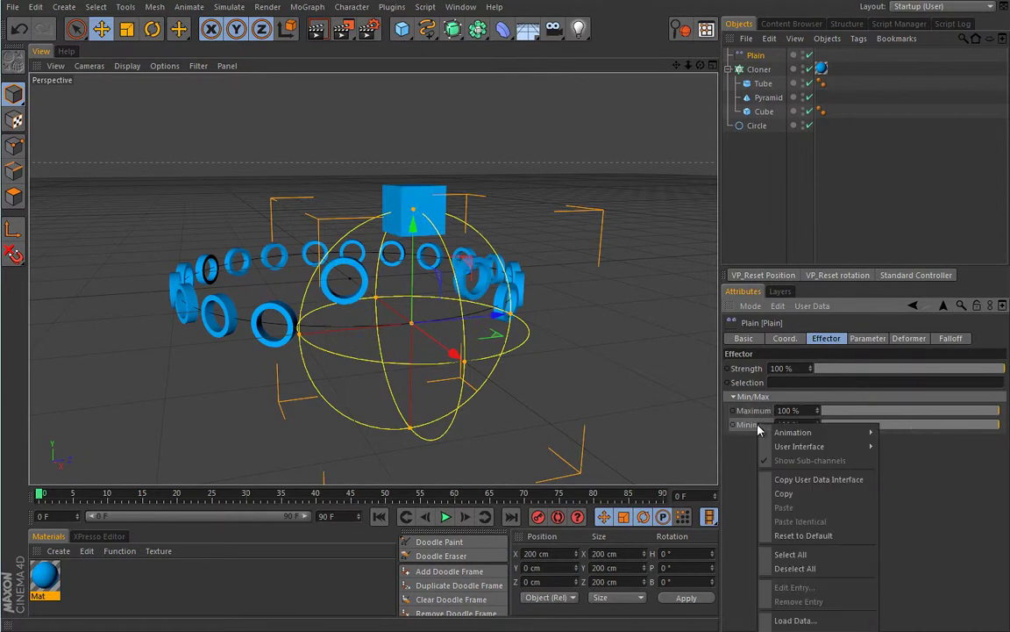
click(787, 533)
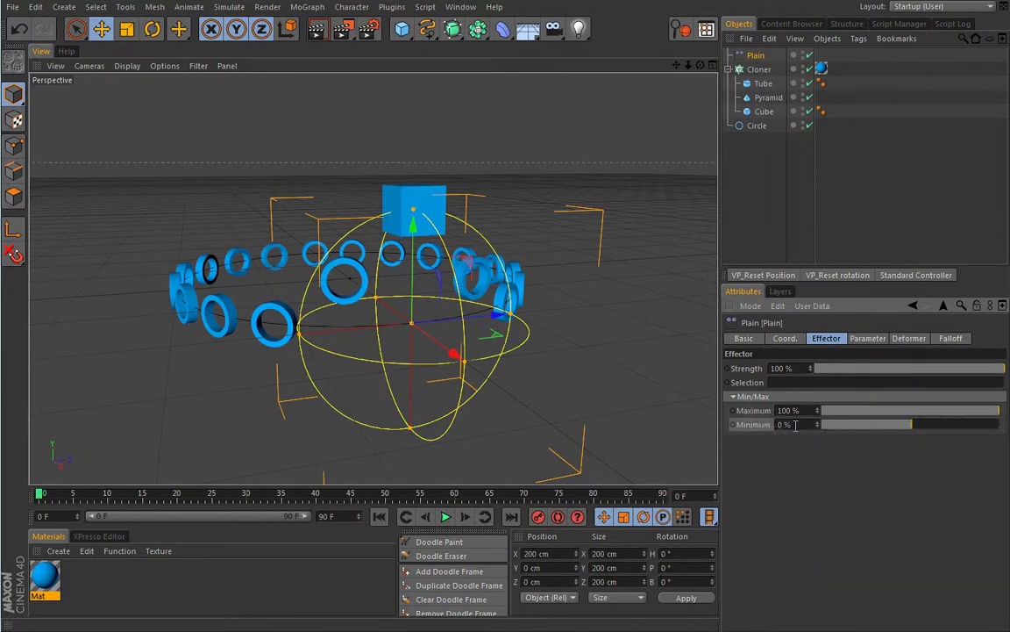
- Disable the Plain effector's Visibility option and set its Modify Clone to 0%
click(868, 338)
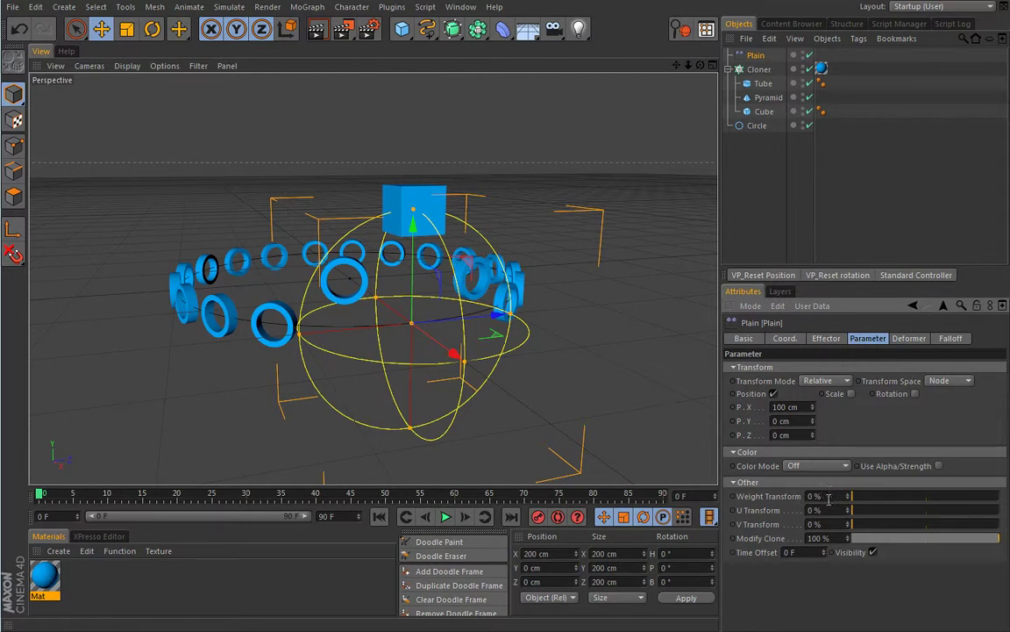
click(873, 552)
drag(929, 537, 819, 544)
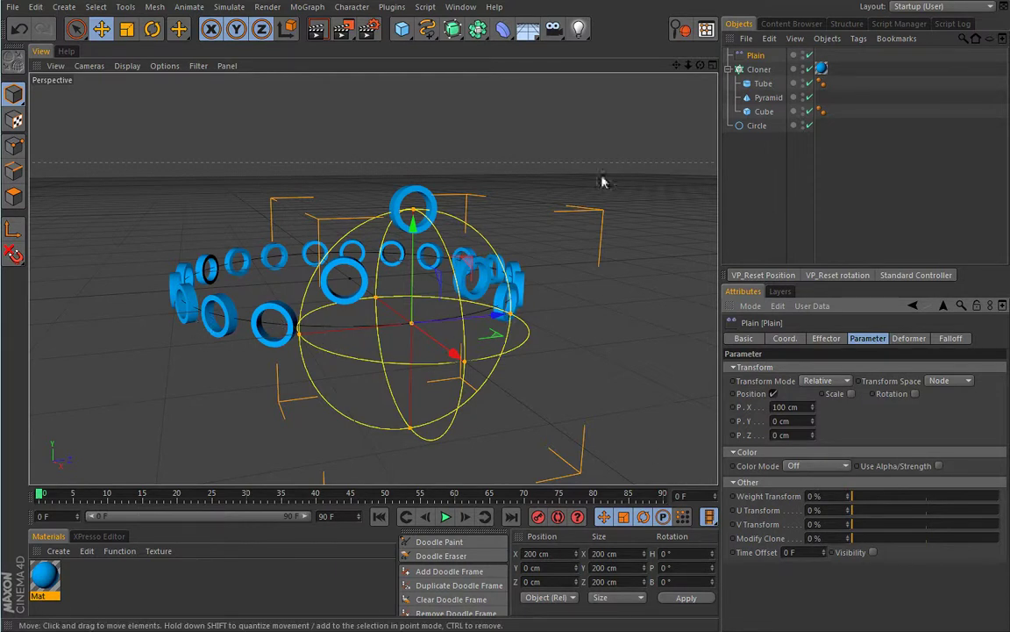
- Set the Cloner's Transform Display to Weight to show each clone's weight in the viewport
click(758, 70)
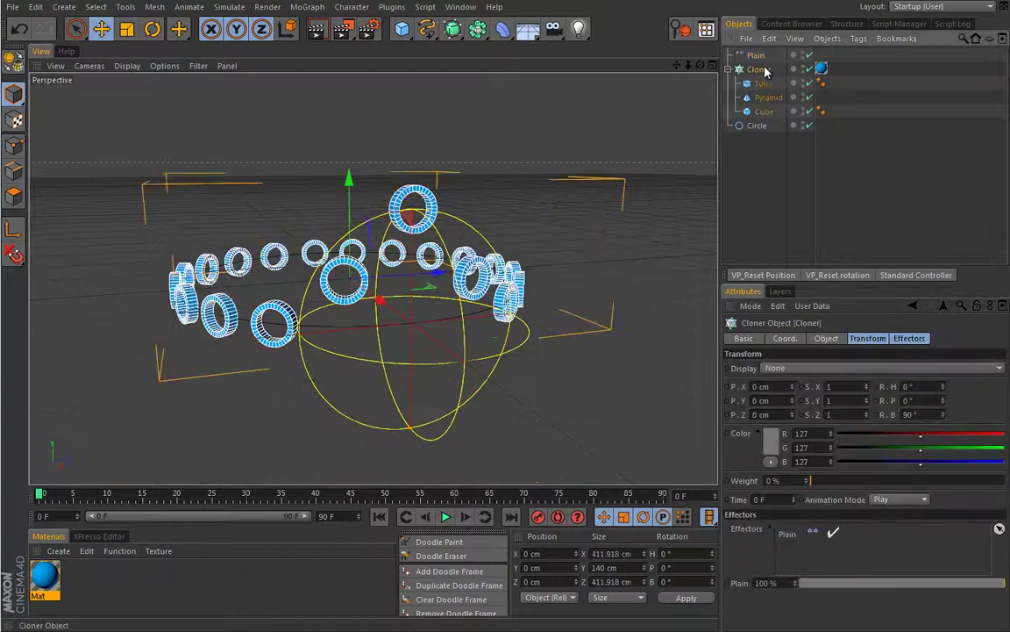
click(873, 339)
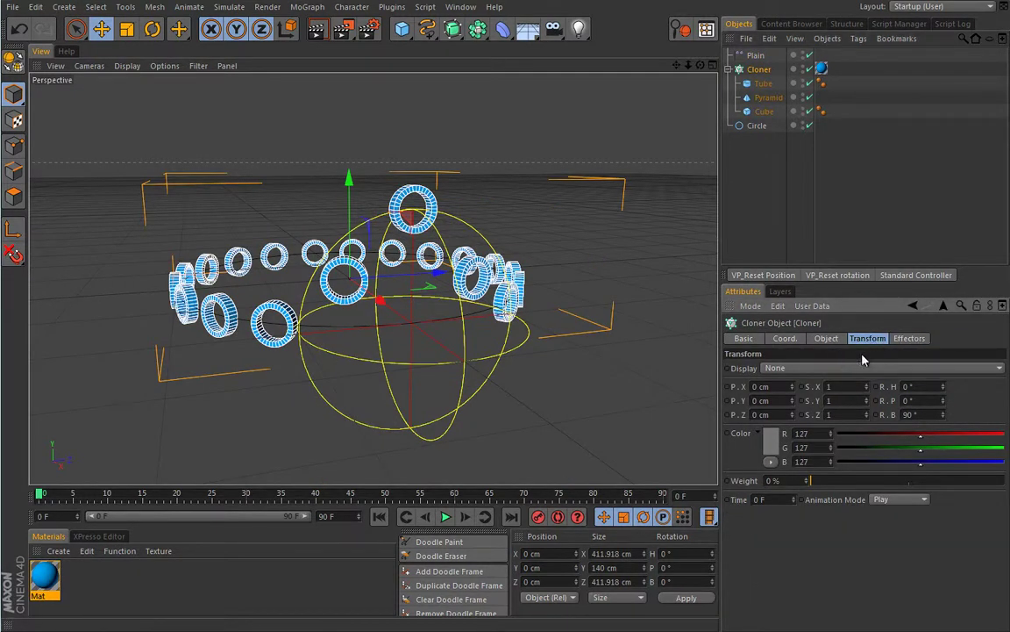
click(786, 367)
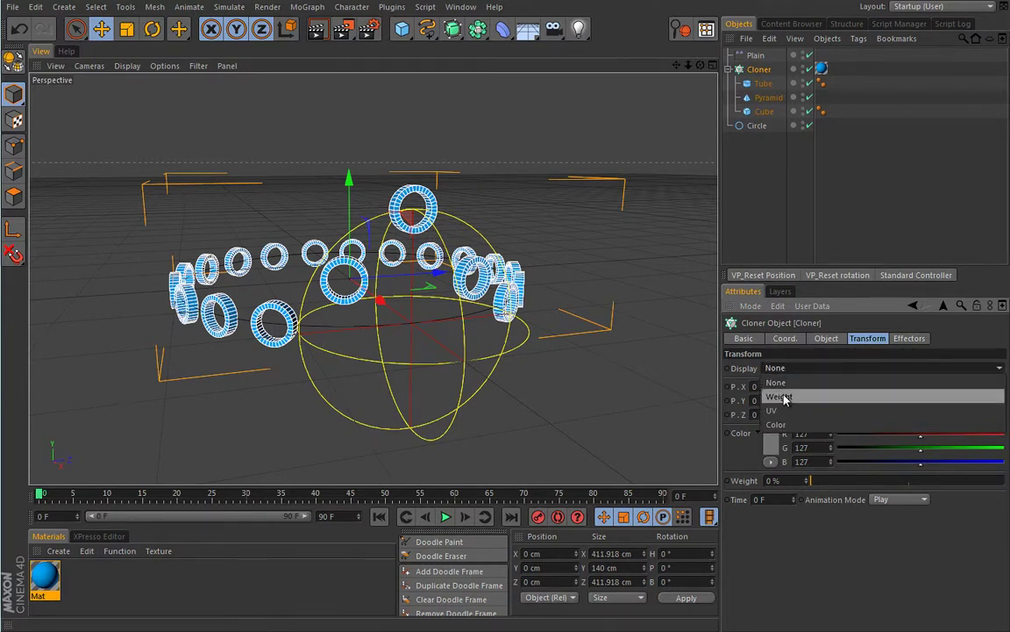
click(786, 398)
alt+drag(351, 316, 329, 277)
alt+drag(227, 277, 355, 342)
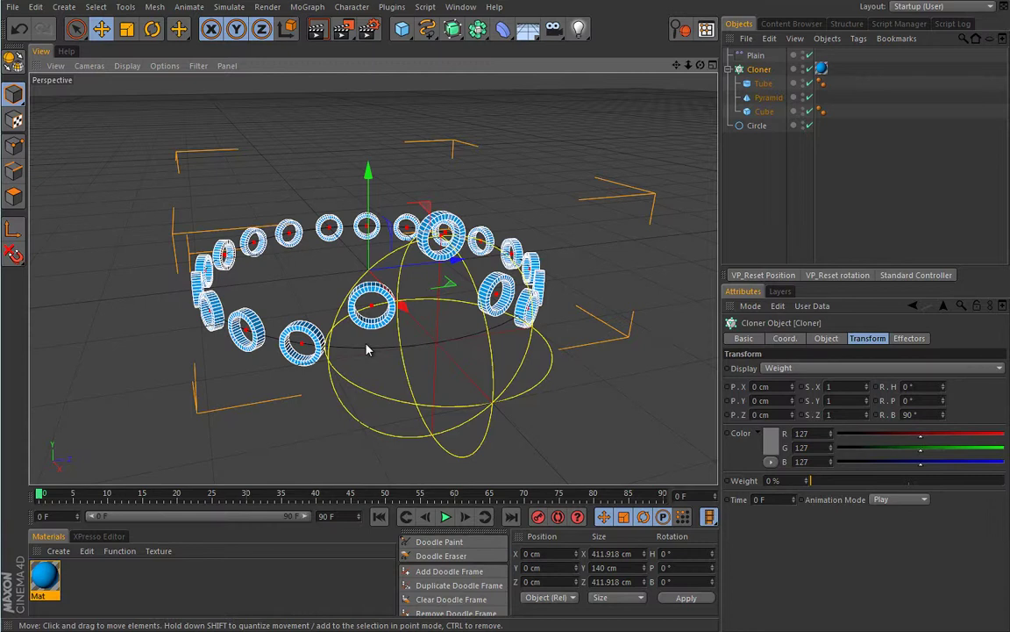
- Disable the Plain effector's Position transform and set its Weight Transform to 100%
click(755, 55)
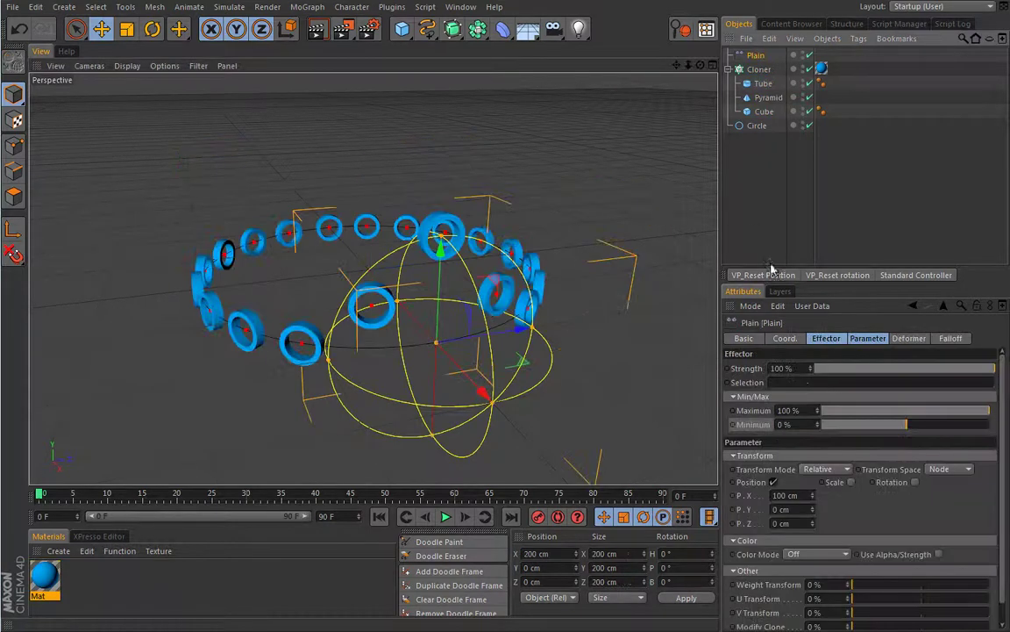
click(773, 482)
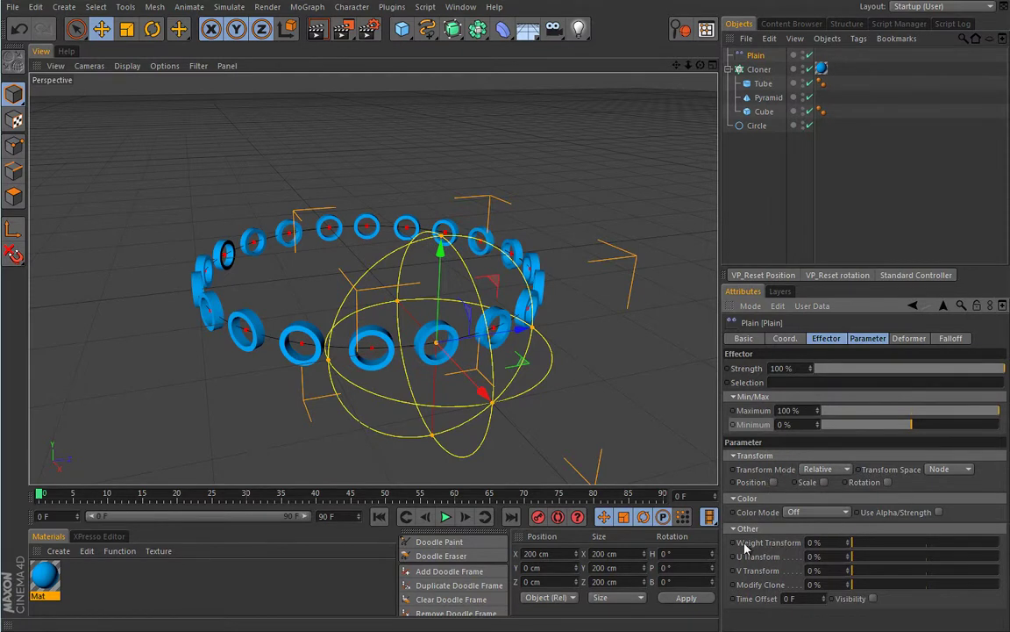
drag(852, 543, 1009, 547)
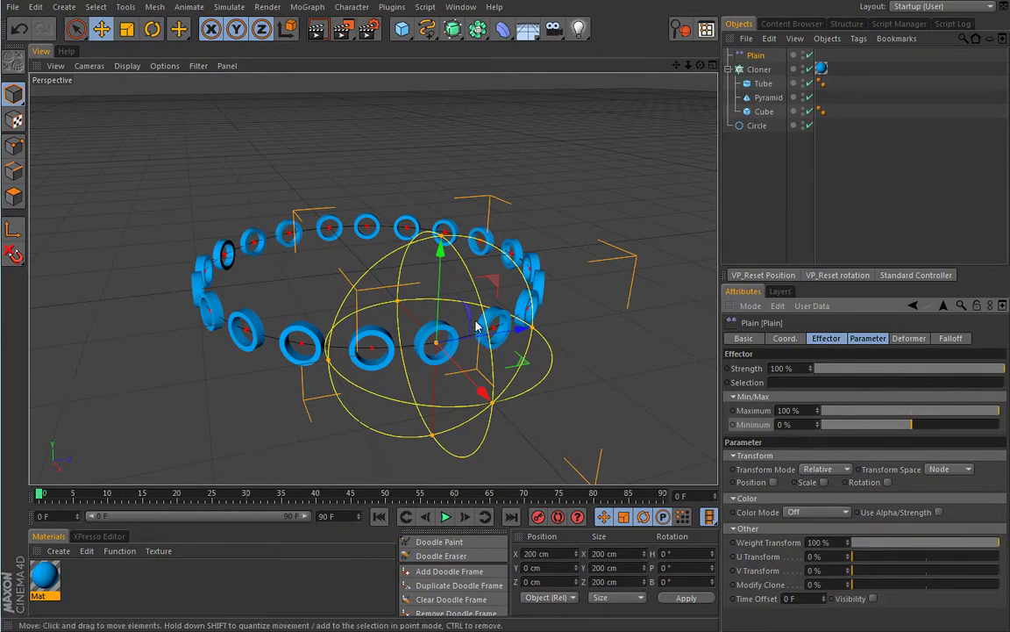
- Scale the Plain effector's sphere up to about 278.6 cm and set its Falloff to 0%
key(t)
drag(465, 349, 598, 354)
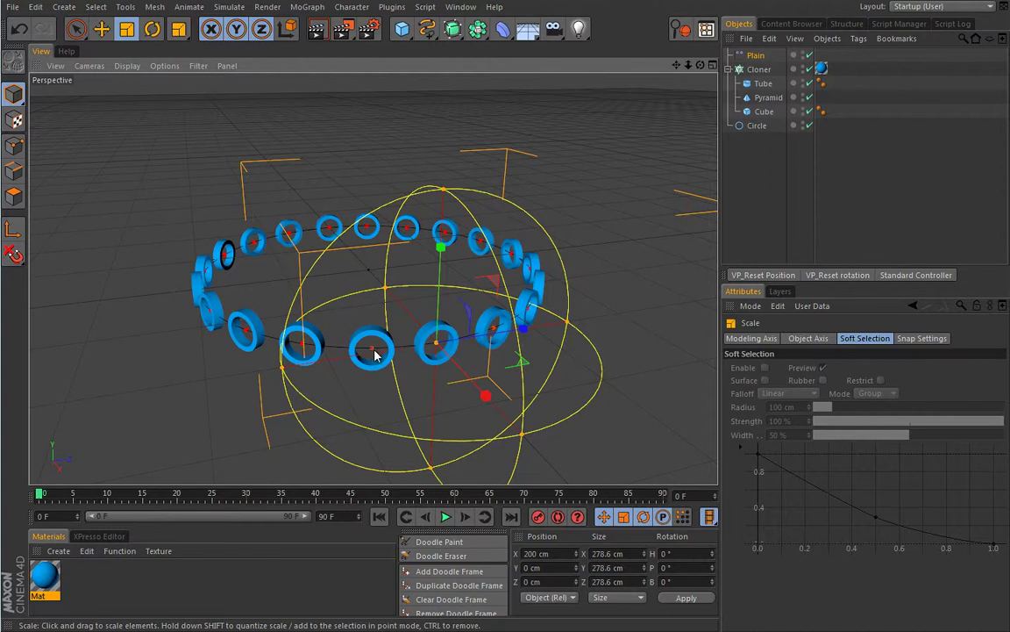
click(913, 305)
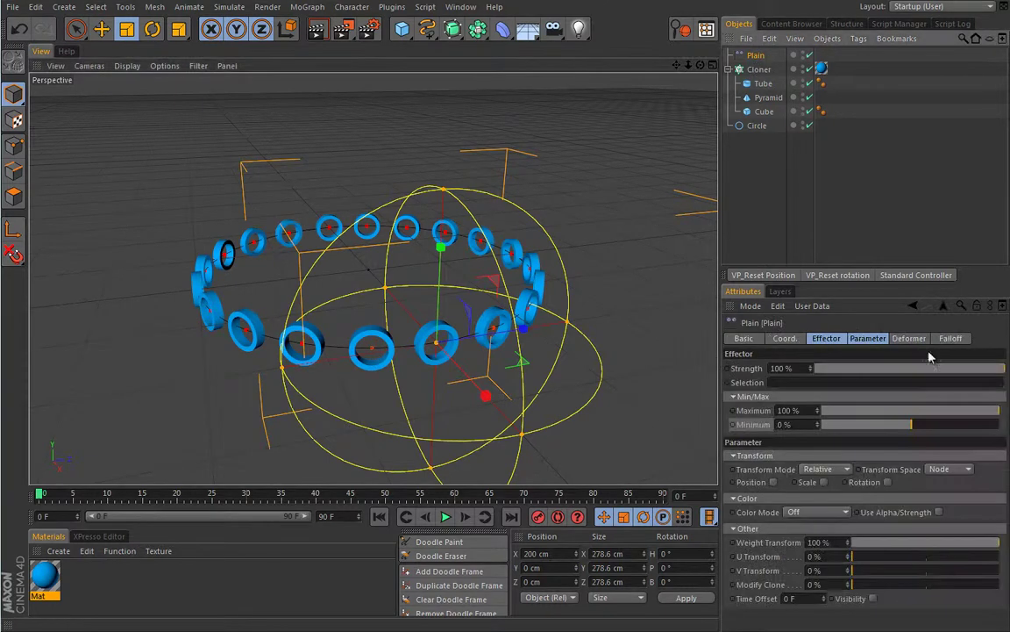
click(952, 339)
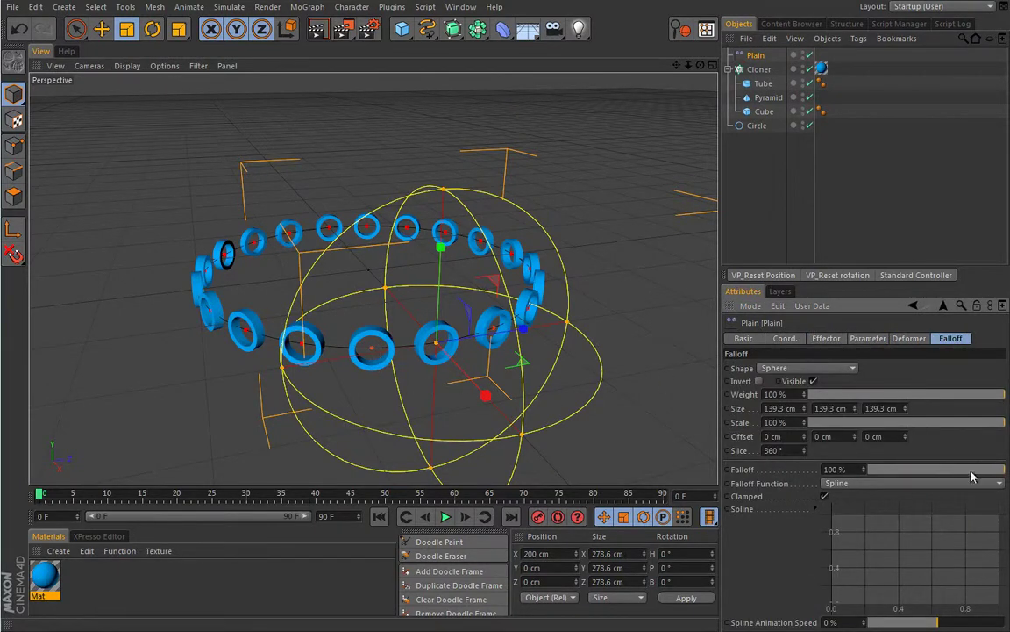
drag(997, 475, 788, 429)
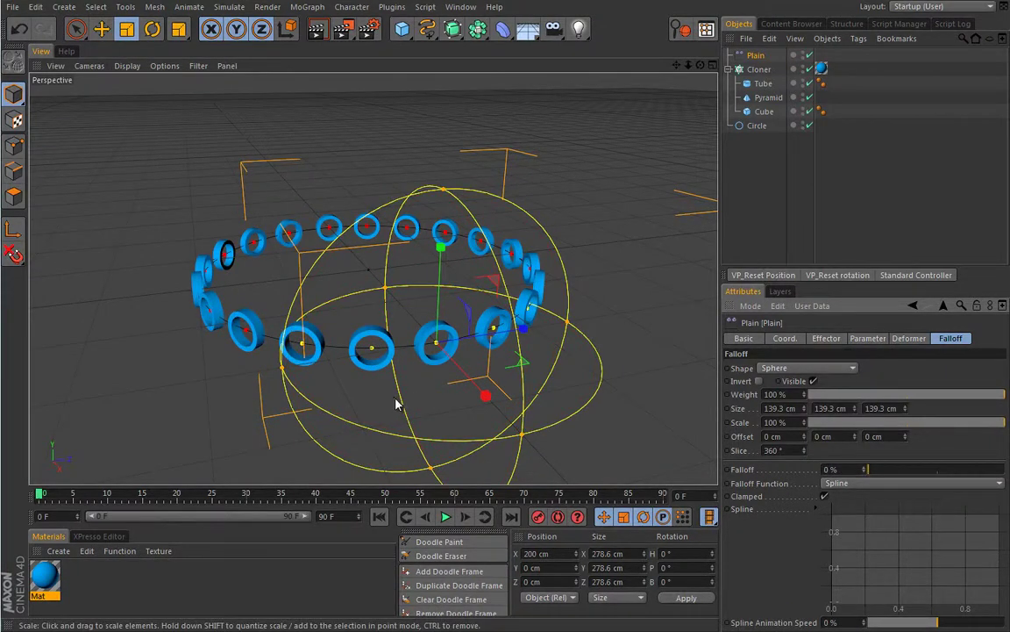
- Play the animation to examine the clone weights passing through the sphere, then return to the first frame
click(447, 518)
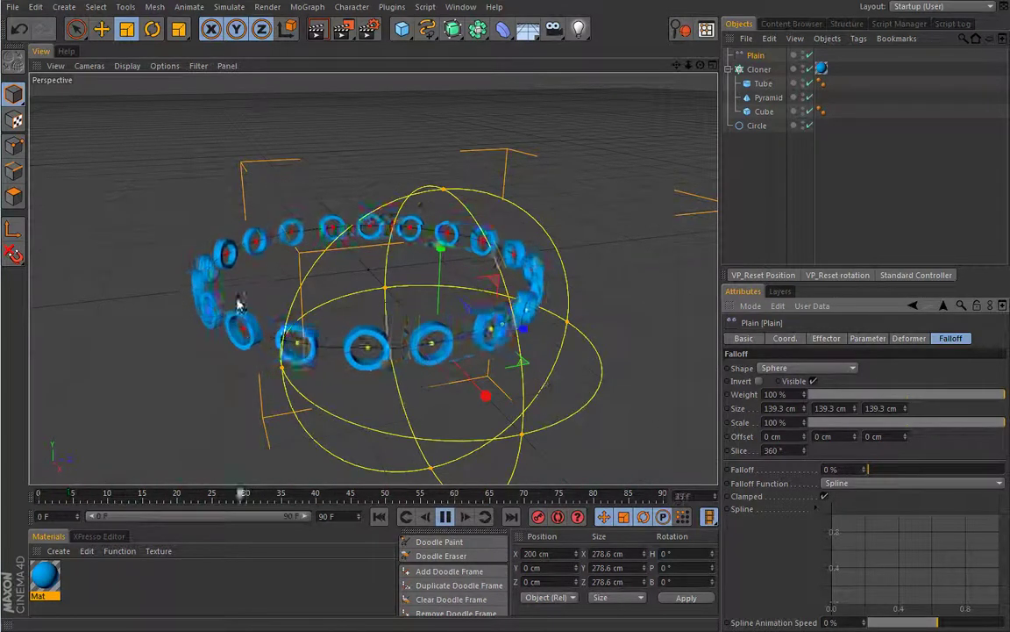
click(446, 517)
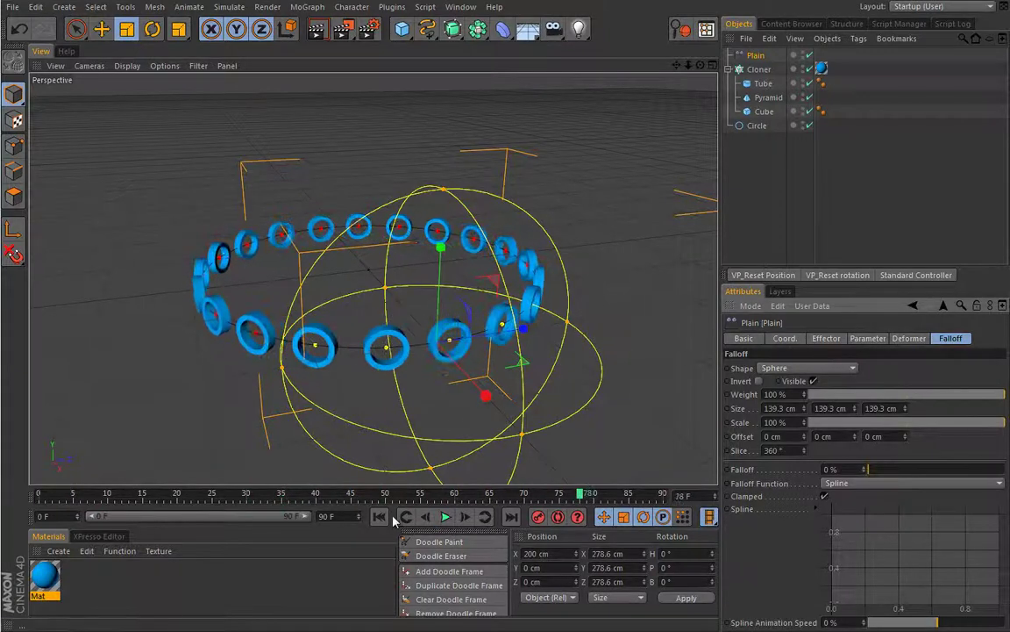
key(shift+f)
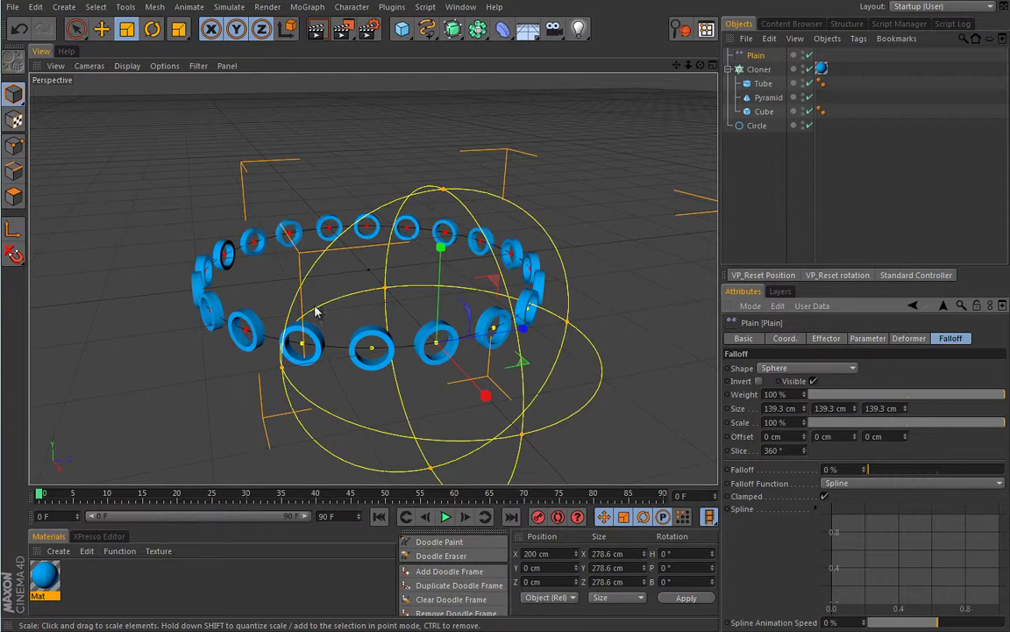
- Add a second Plain effector to the Cloner
click(760, 70)
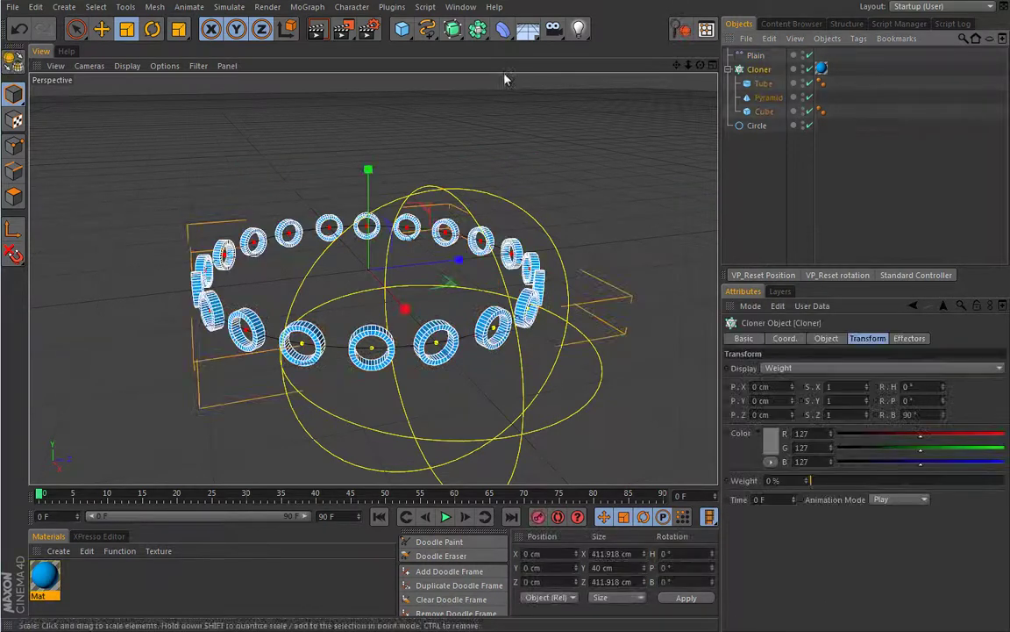
click(306, 7)
mouse_move(321, 28)
click(397, 43)
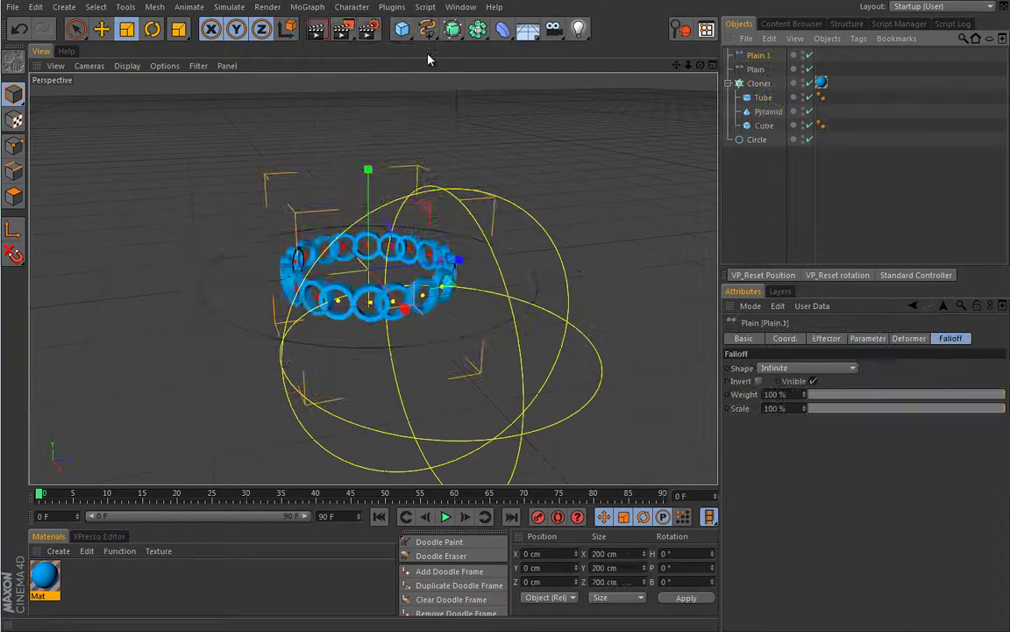
- Set the second Plain effector's Position offset to 100 cm on X and 0 cm on Y
click(866, 339)
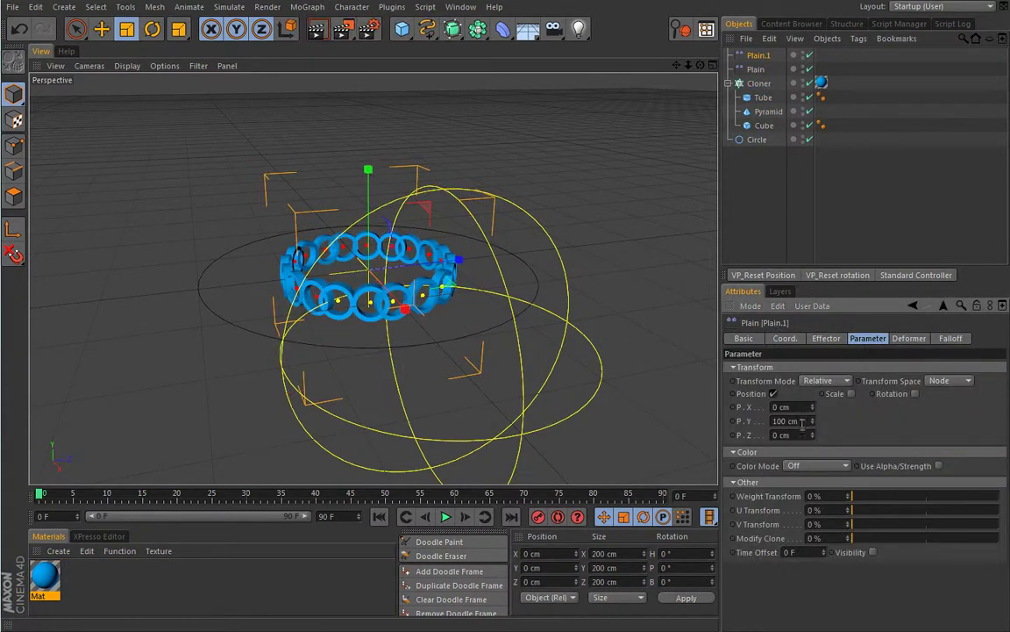
key(ctrl+z)
text(100)
key(Return)
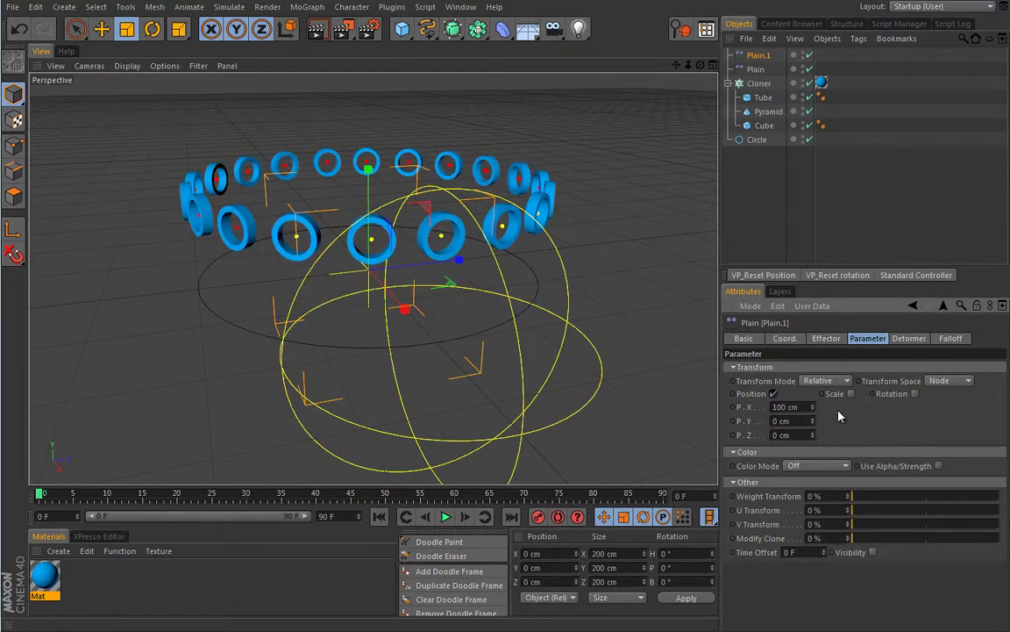
- Play the animation and compare the first Plain effector's Weight Transform with the second one's Position settings
click(445, 517)
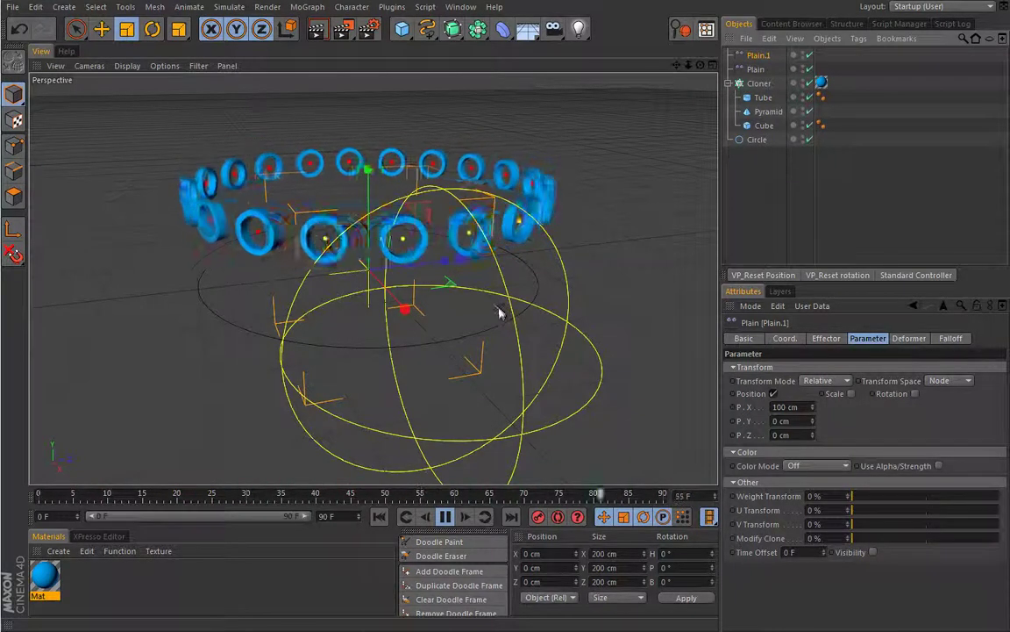
click(755, 68)
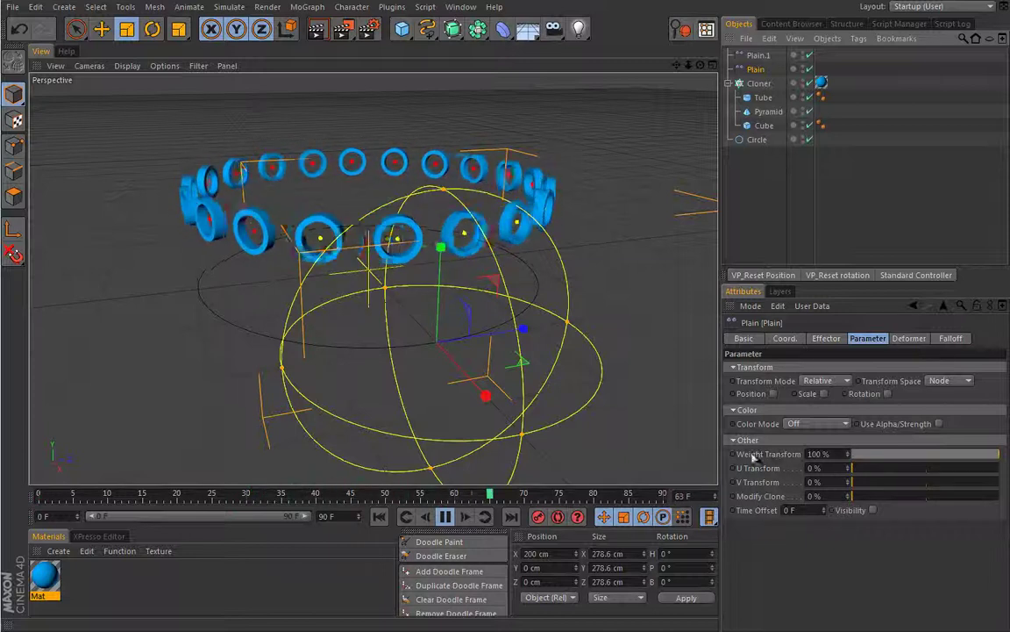
click(760, 55)
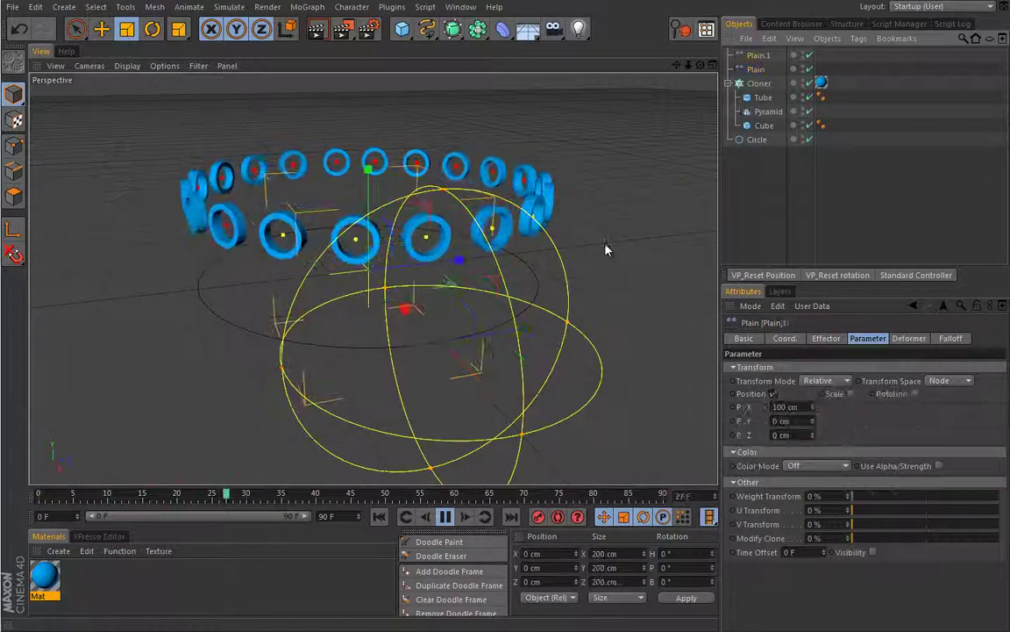
click(455, 493)
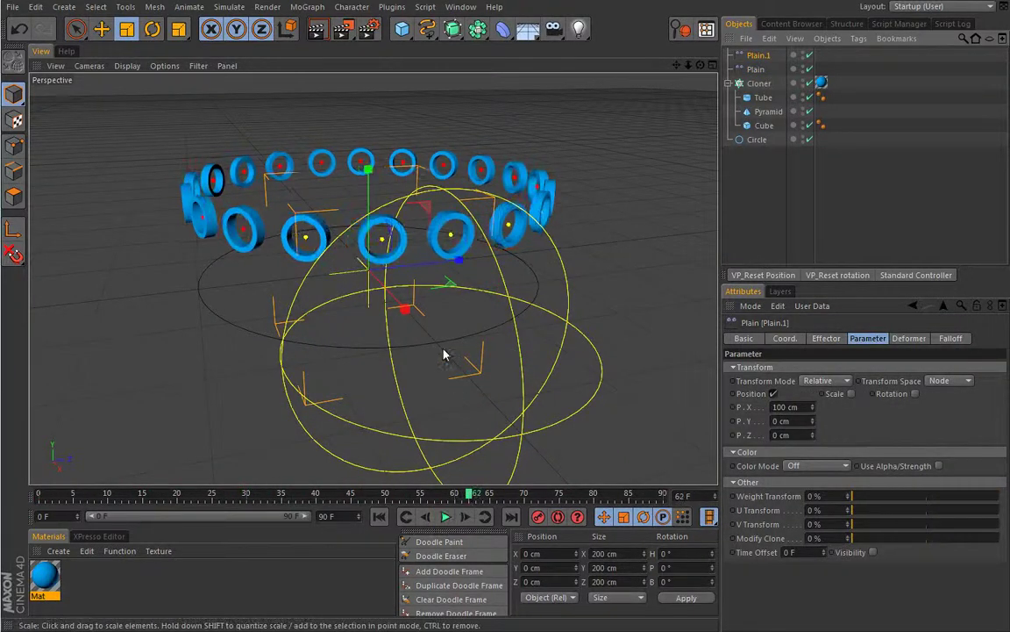
click(445, 517)
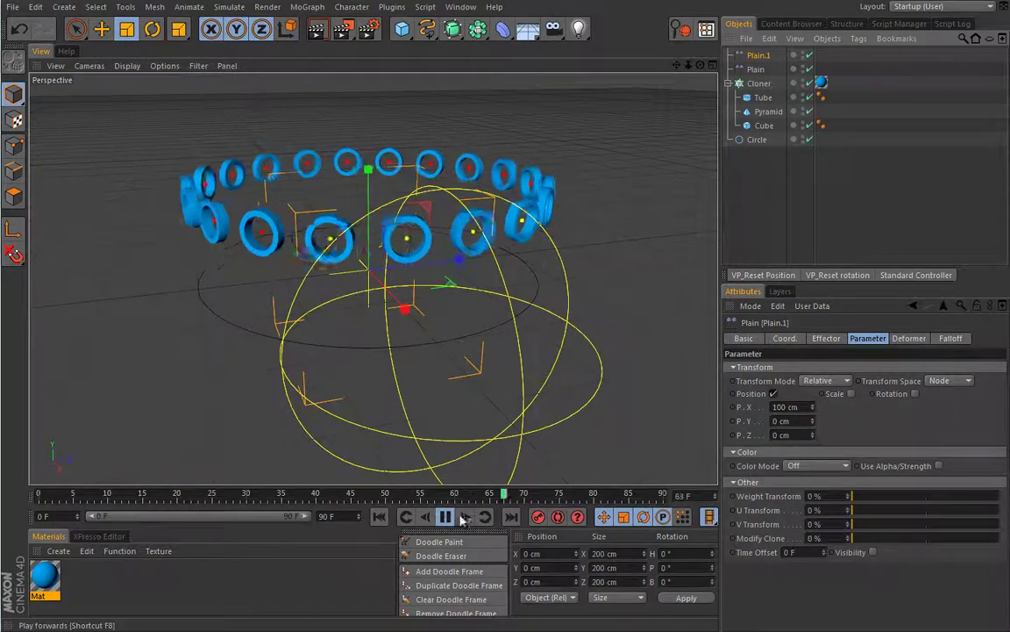
- Lower the second Plain effector's falloff Weight to 0% and review the first Plain effector's falloff and parameters
click(951, 340)
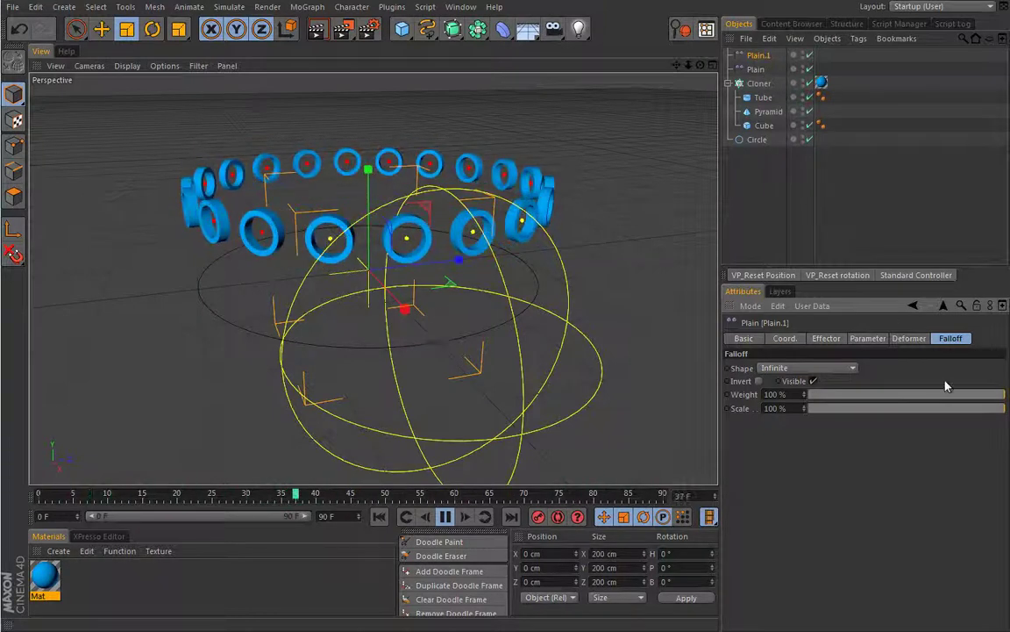
drag(992, 398, 812, 396)
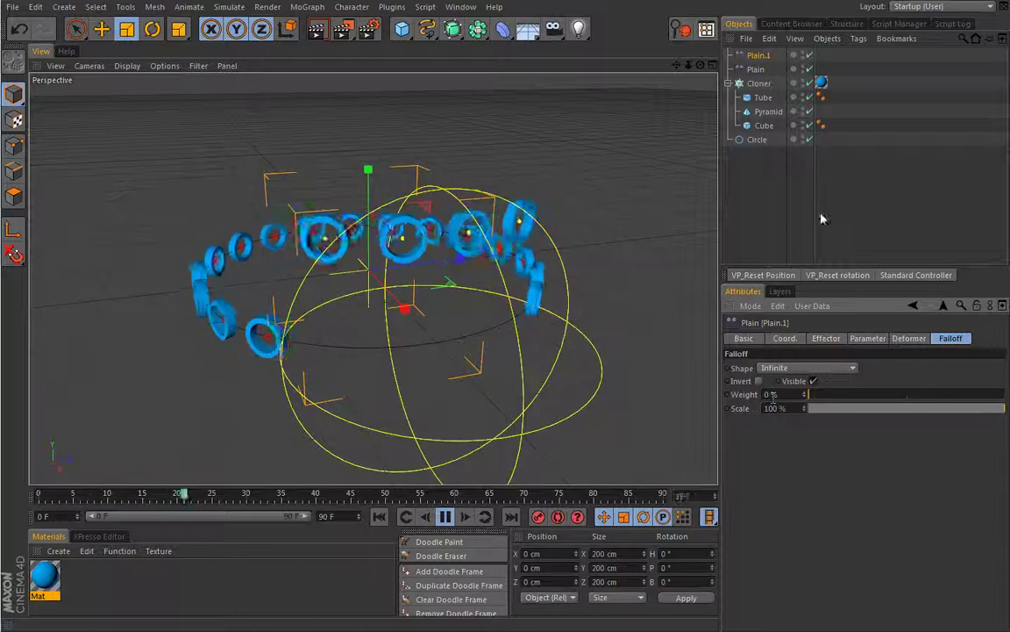
click(754, 70)
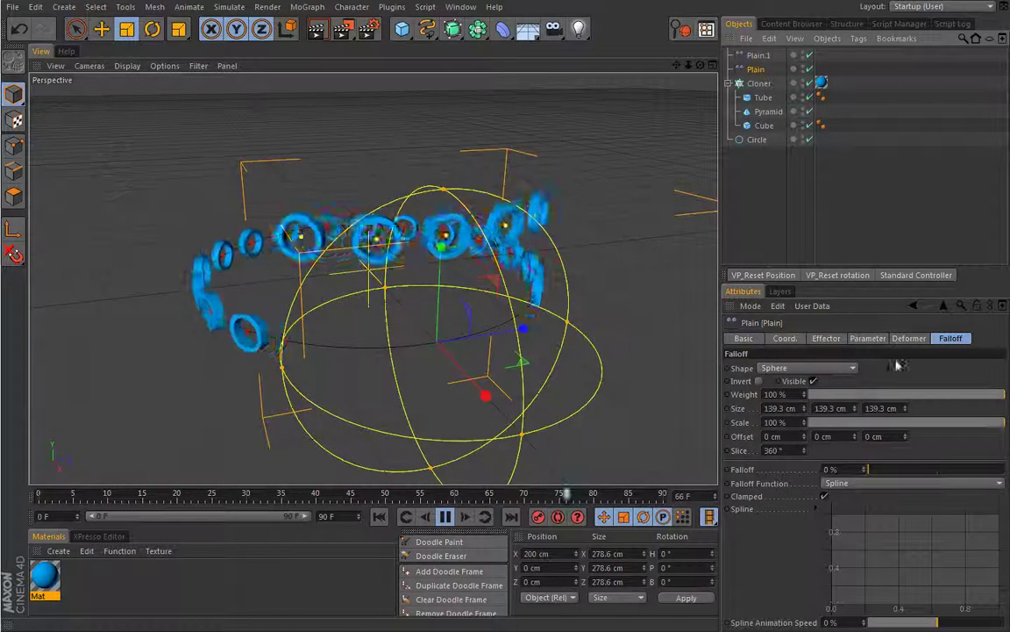
click(870, 339)
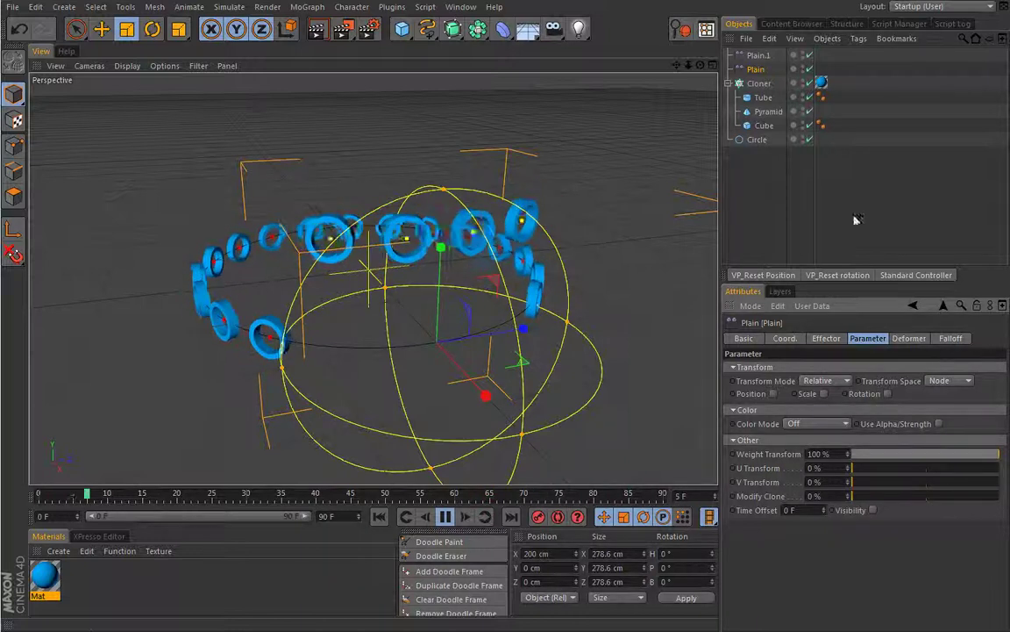
click(759, 55)
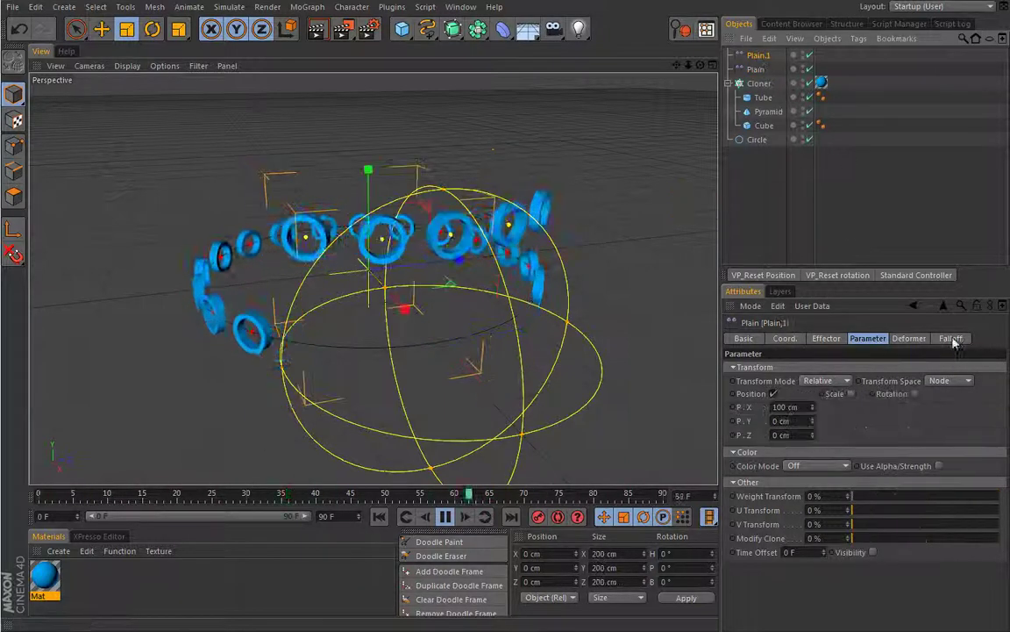
- Raise the second Plain effector's falloff Weight to about 51%, return it to 0%, and stop playback at the first frame
click(951, 339)
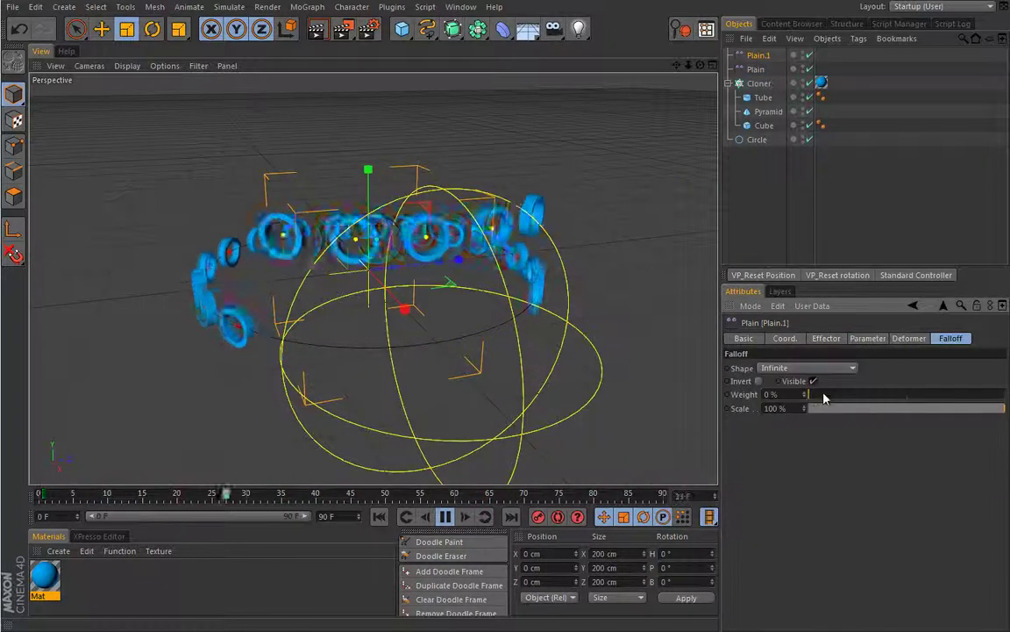
drag(839, 395, 907, 397)
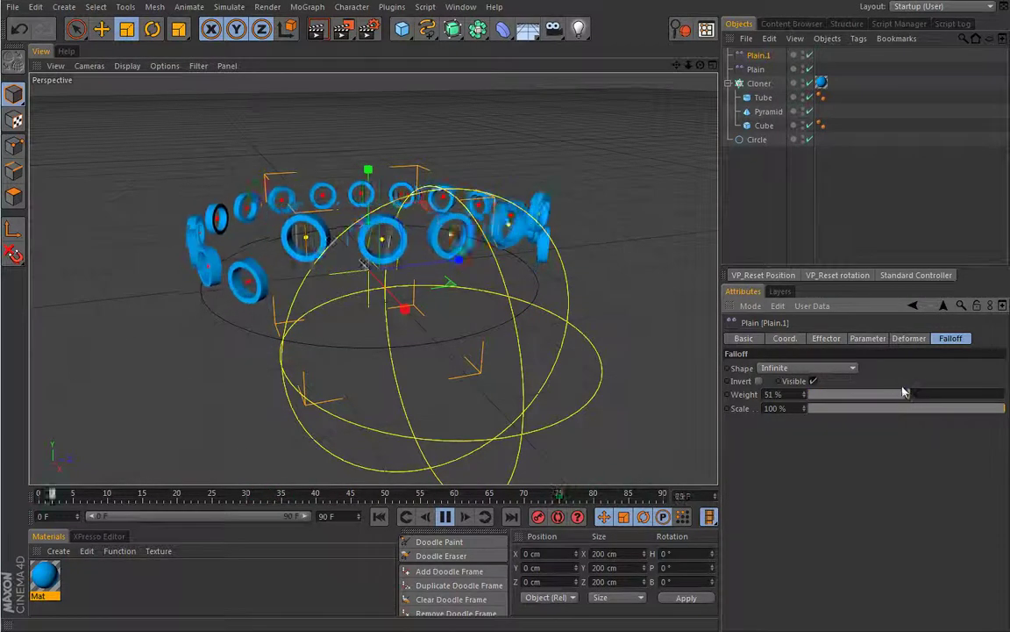
drag(905, 397, 663, 408)
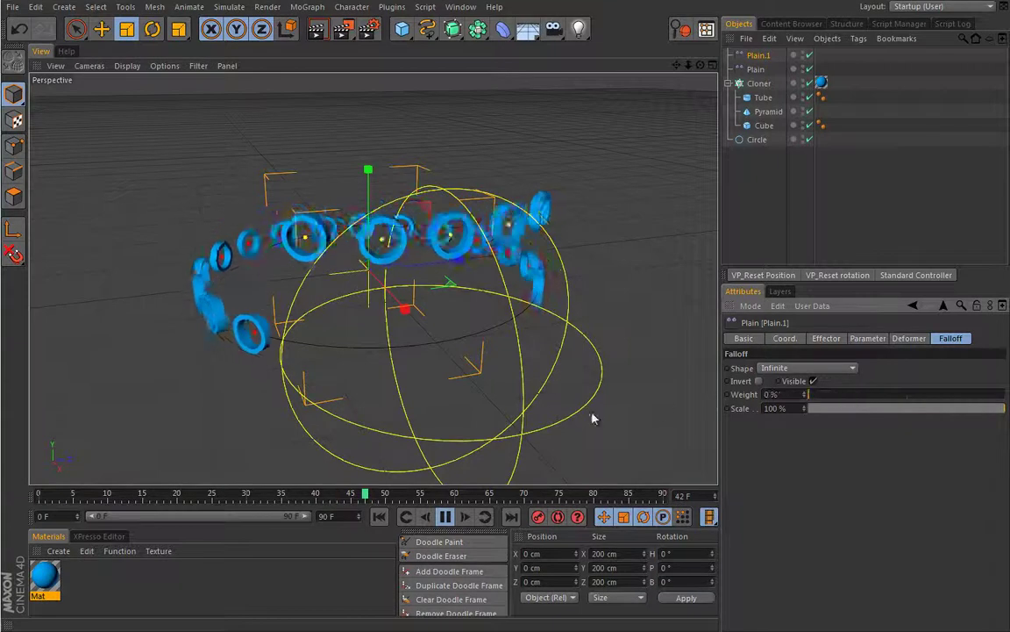
click(445, 519)
key(shift+f)
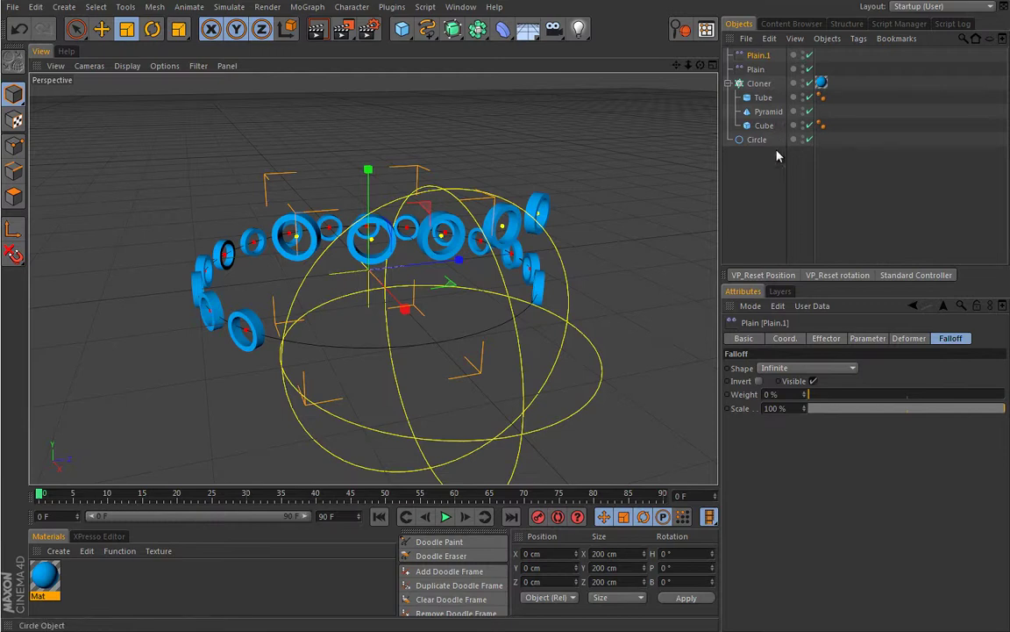
- Delete the first Plain effector, the one with the 100% Weight Transform
click(862, 342)
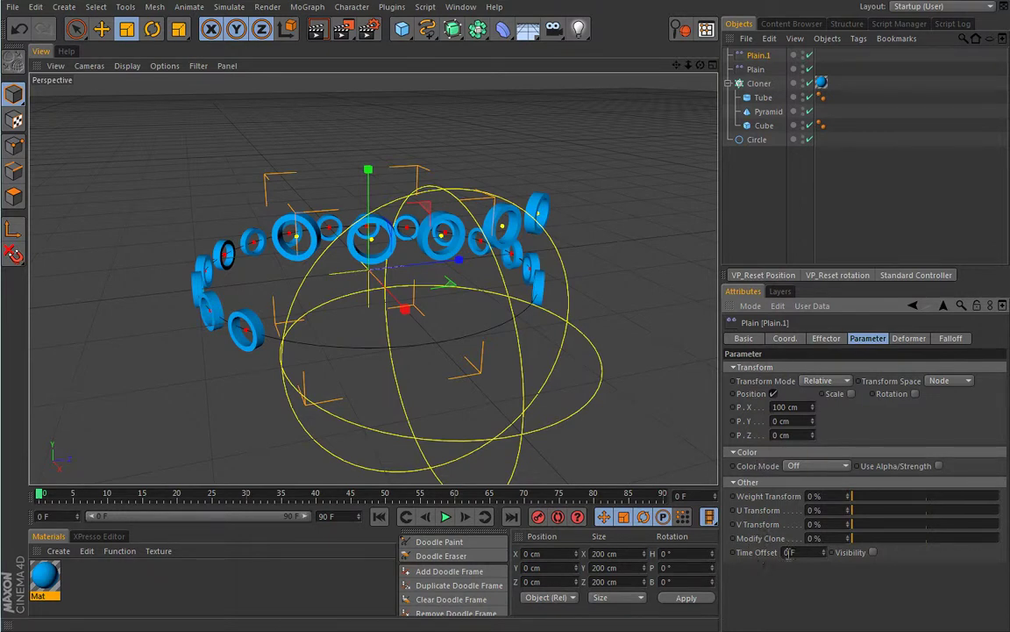
click(759, 69)
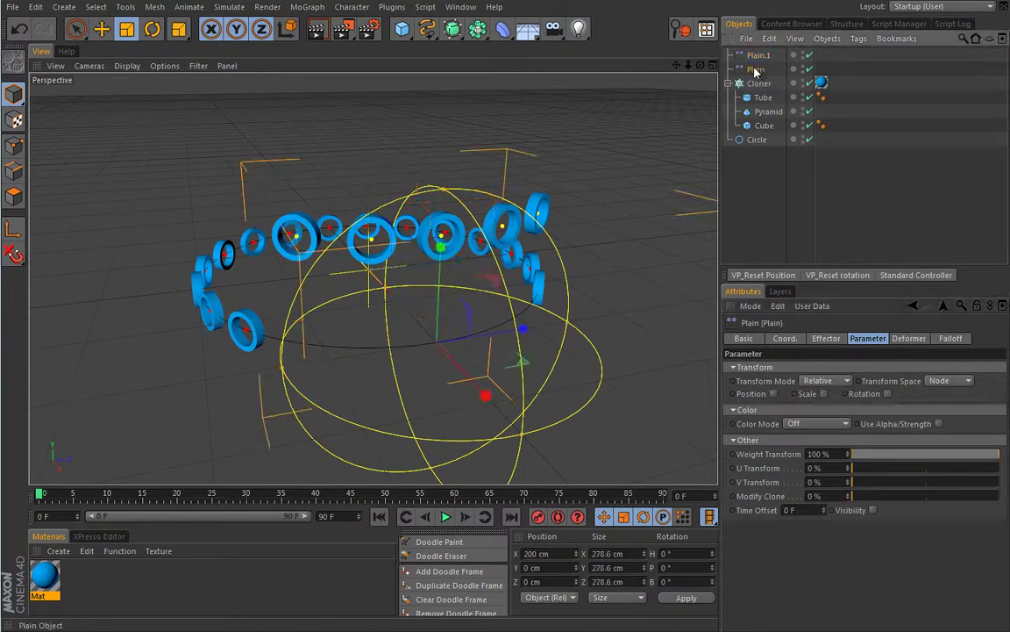
key(Delete)
- Set the Cloner's Transform Display to None
click(759, 69)
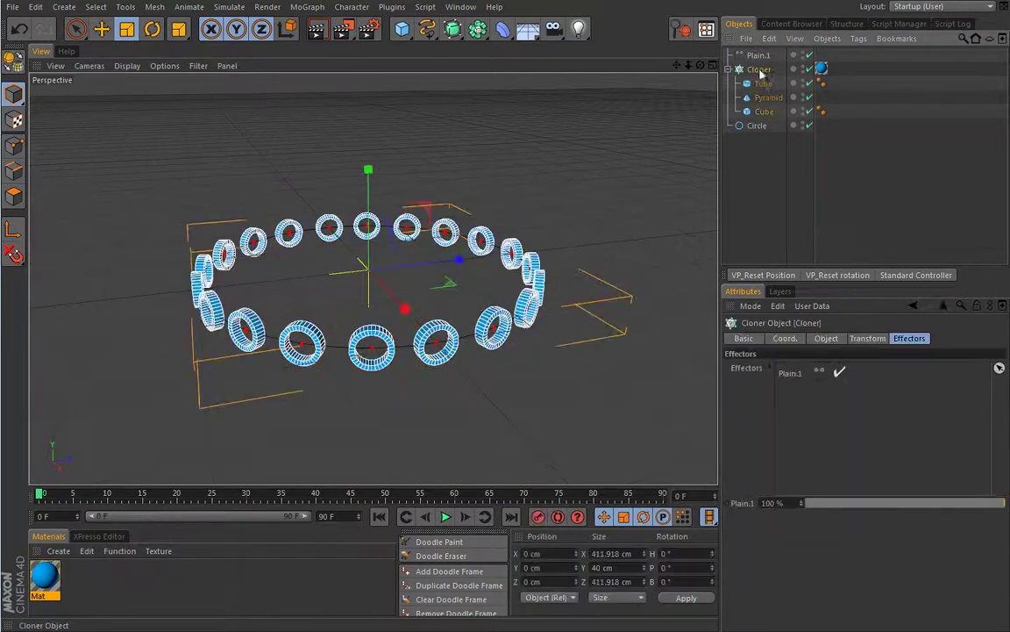
click(826, 338)
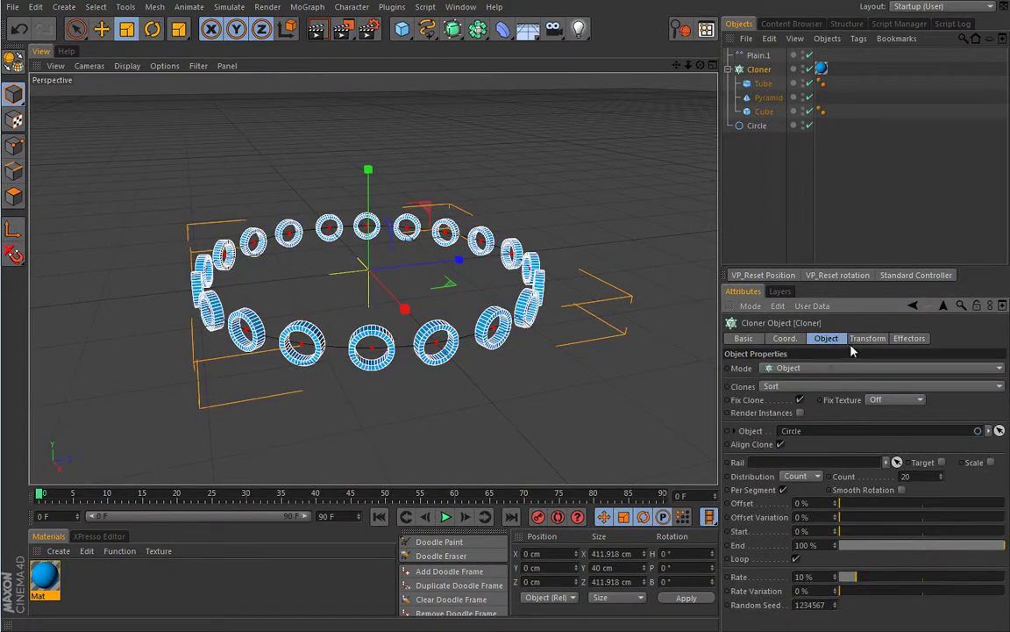
click(867, 338)
click(790, 369)
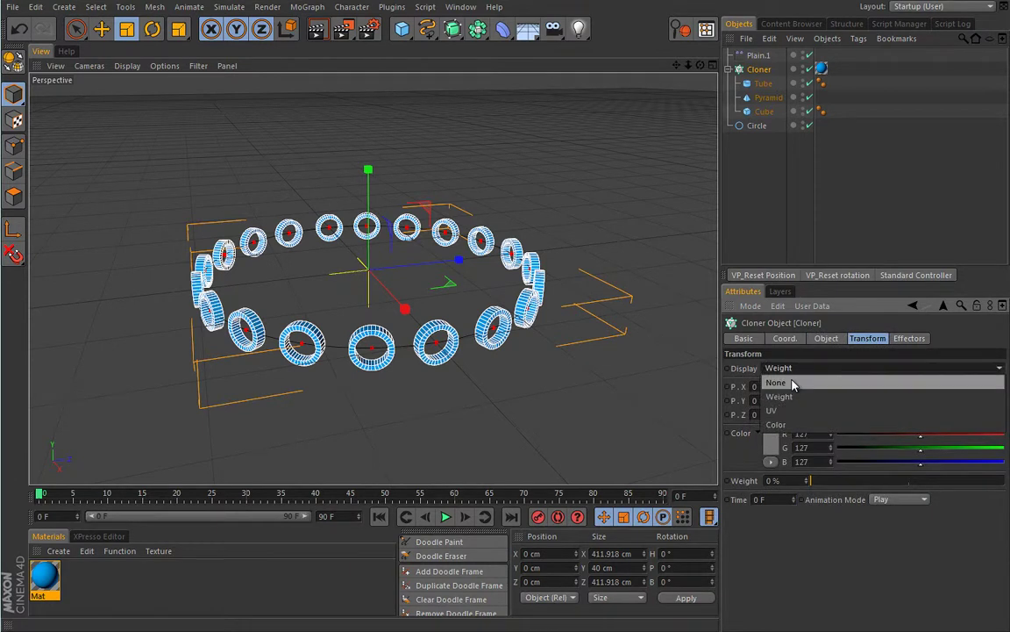
click(793, 384)
alt+drag(474, 222, 423, 259)
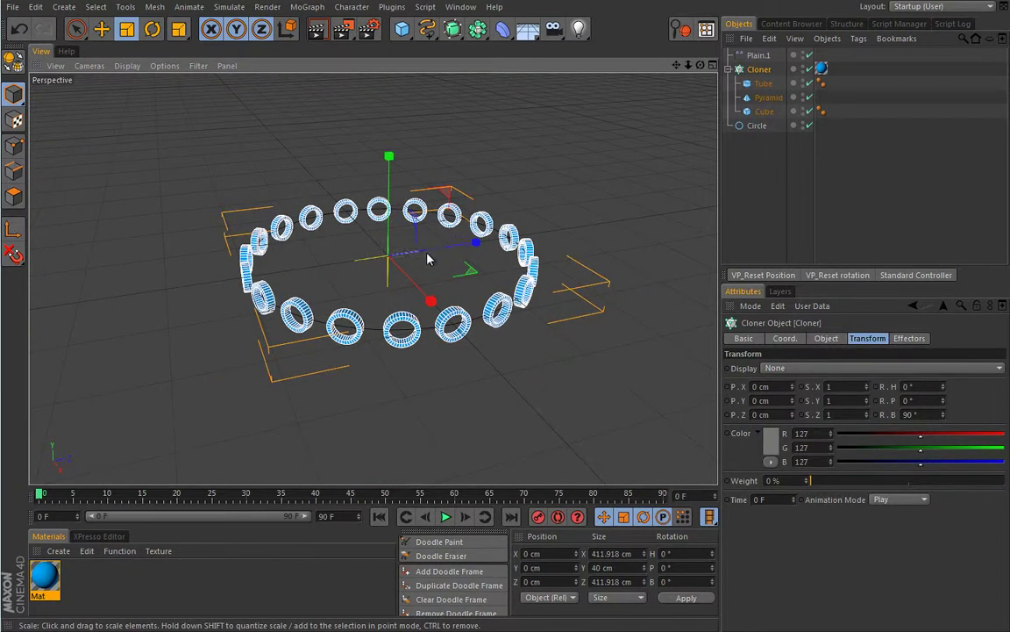
scroll(426, 259, up, 5)
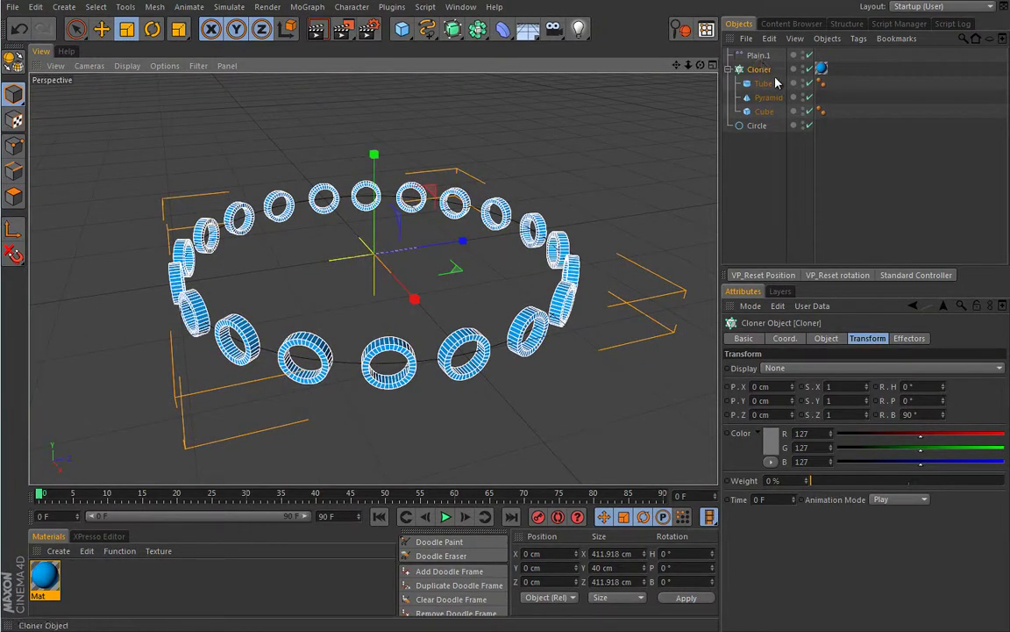
- Delete the Cube and Pyramid from the Cloner, keeping only the Tube
click(764, 111)
shift+click(768, 98)
key(Delete)
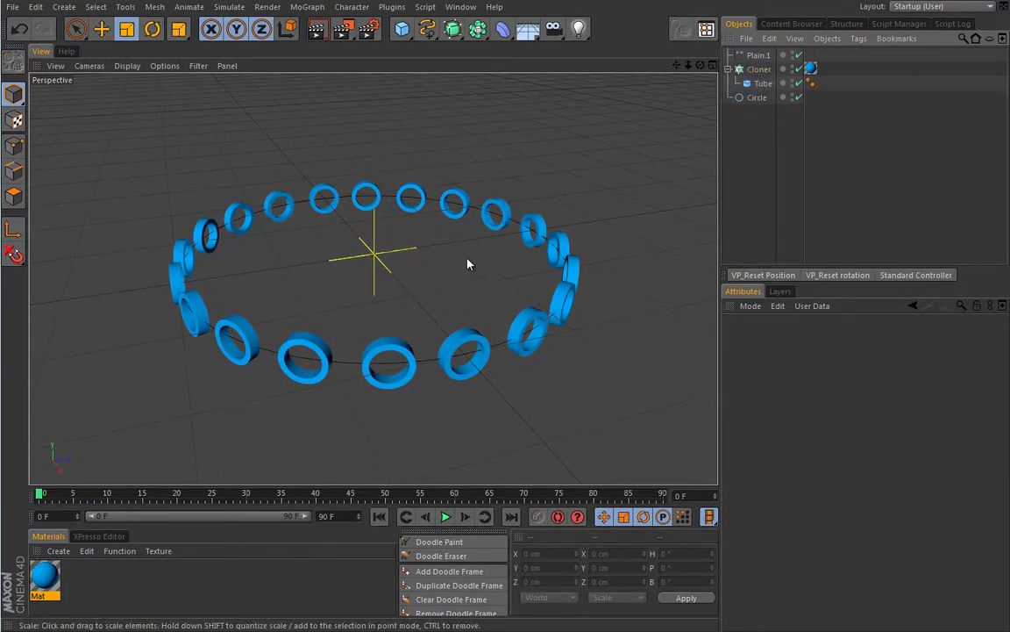
- Raise the remaining Plain effector's falloff Weight to 100% during playback, then stop and return to the first frame
alt+drag(480, 279, 622, 241)
click(757, 55)
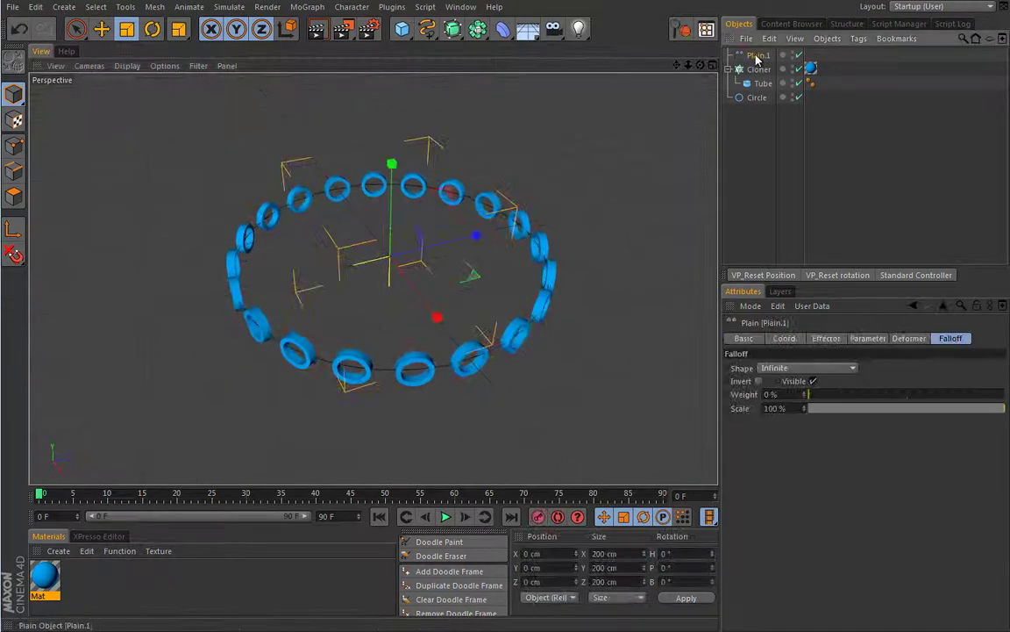
click(868, 339)
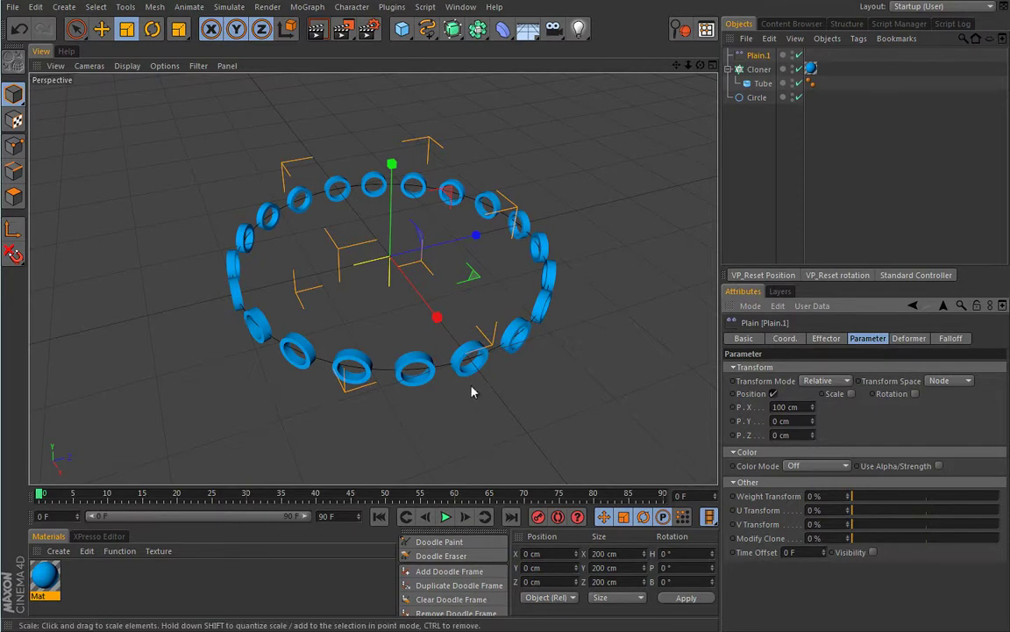
click(446, 516)
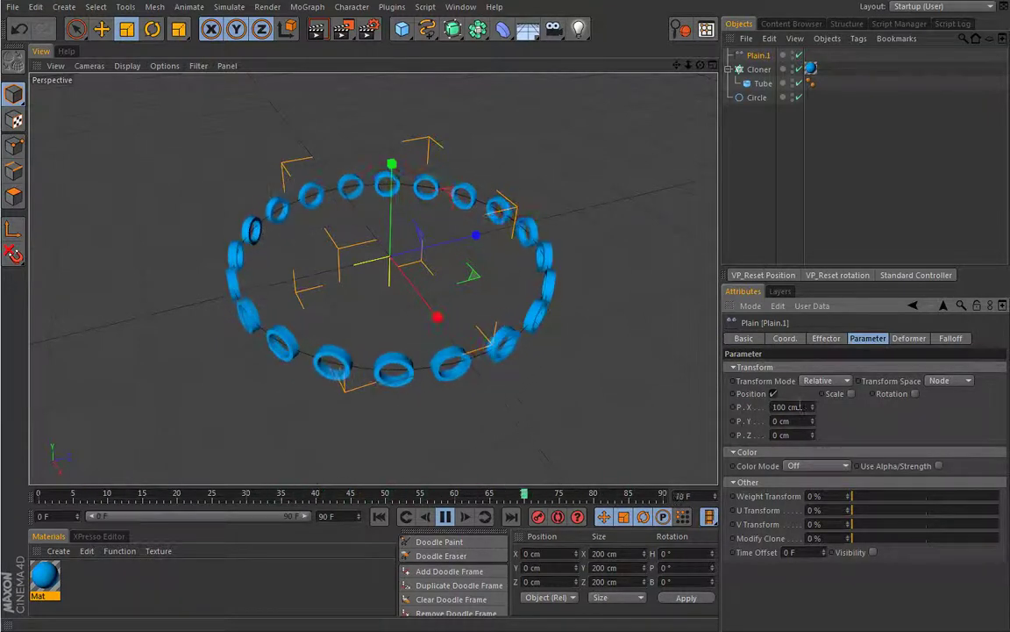
click(942, 339)
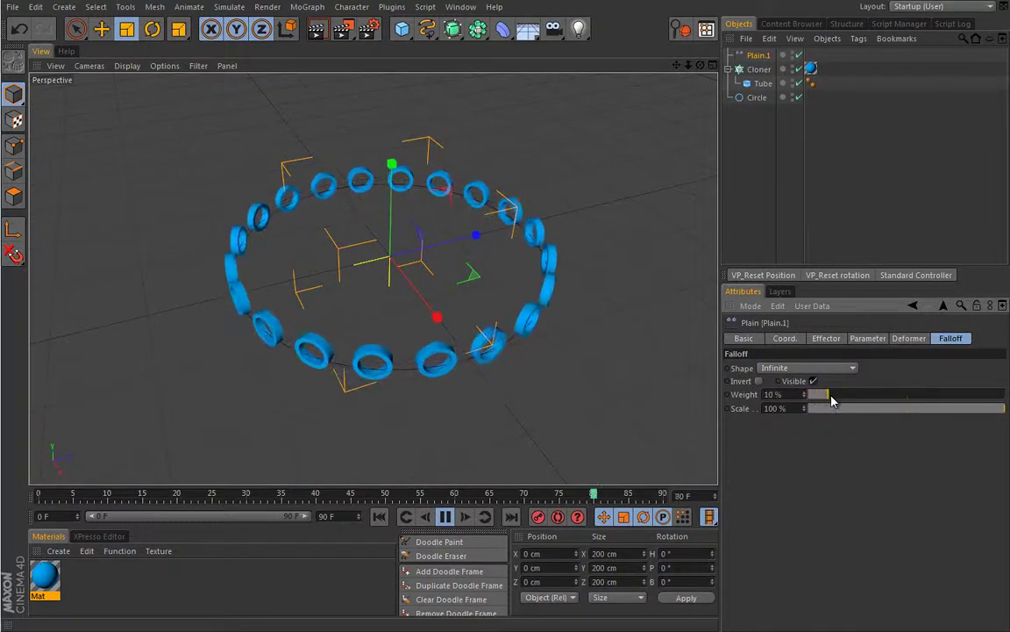
drag(816, 398, 950, 398)
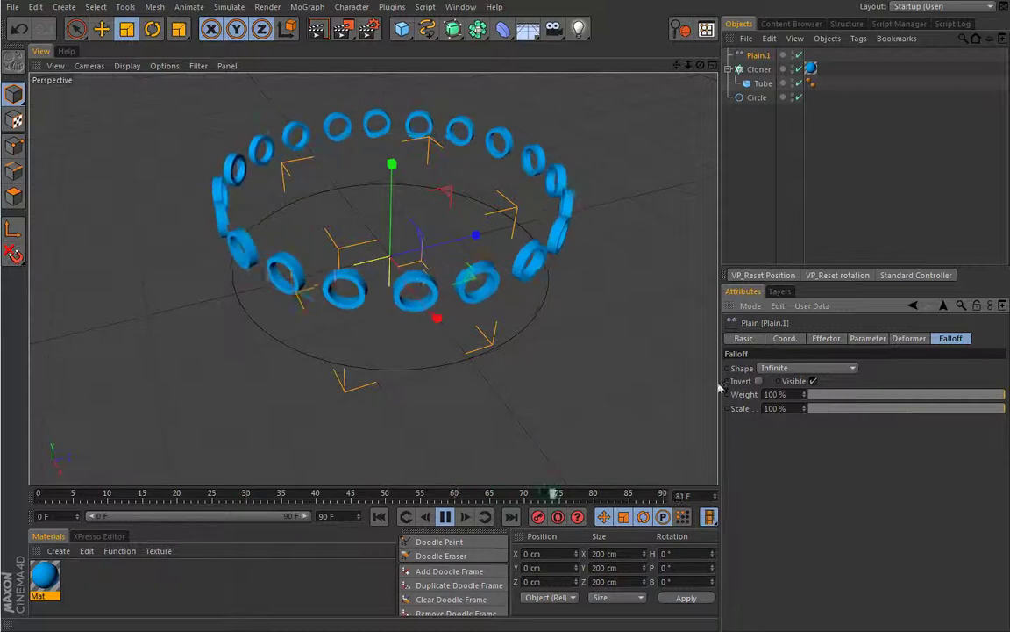
click(444, 517)
click(384, 517)
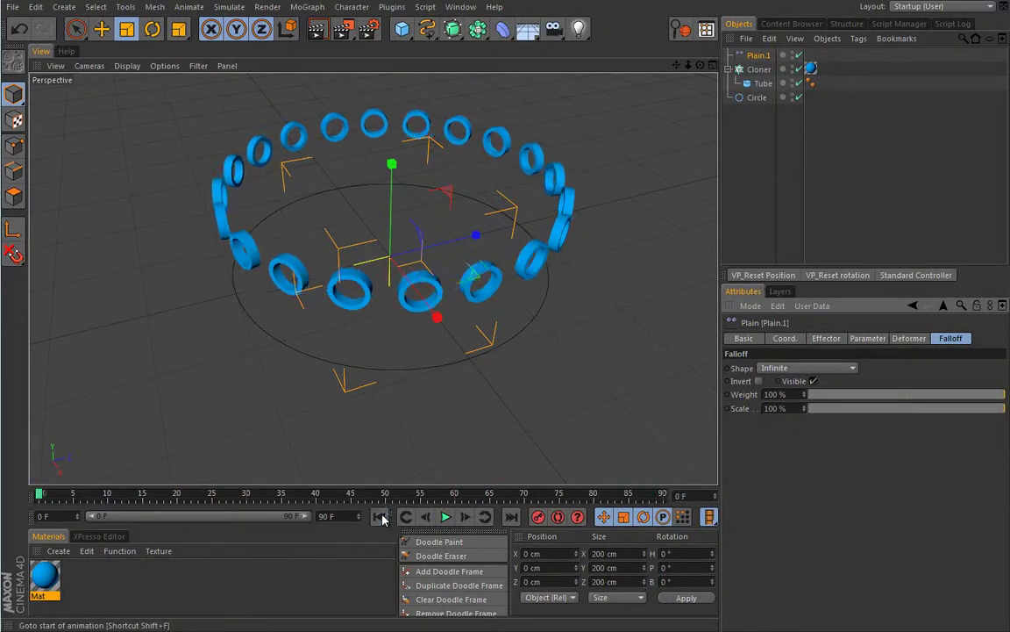
- Disable the Cloner and keyframe the Tube's Y position at 0 cm on frames 0 and 60
click(799, 68)
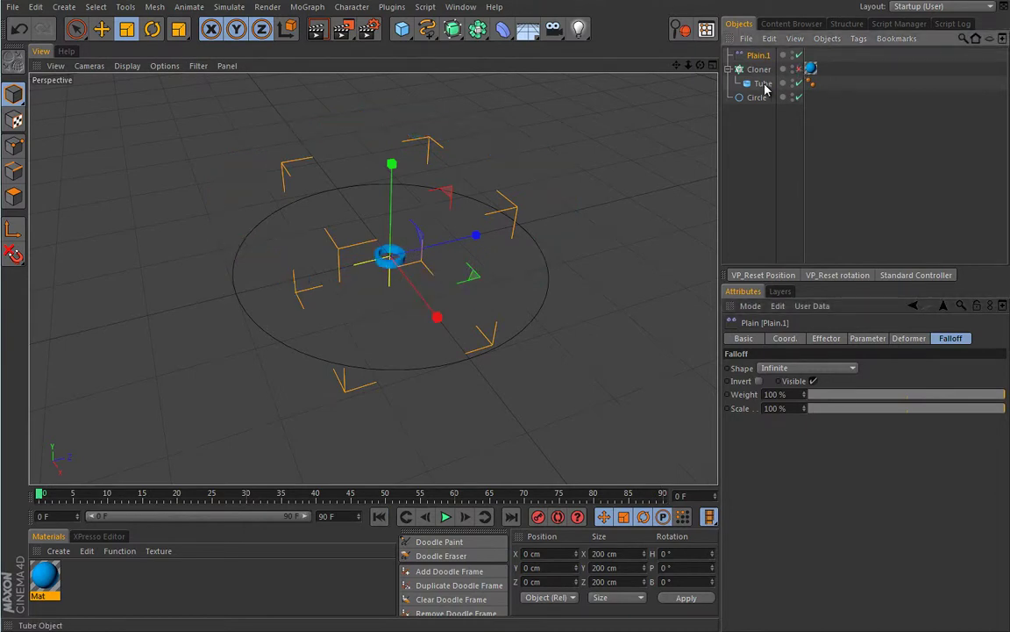
click(762, 83)
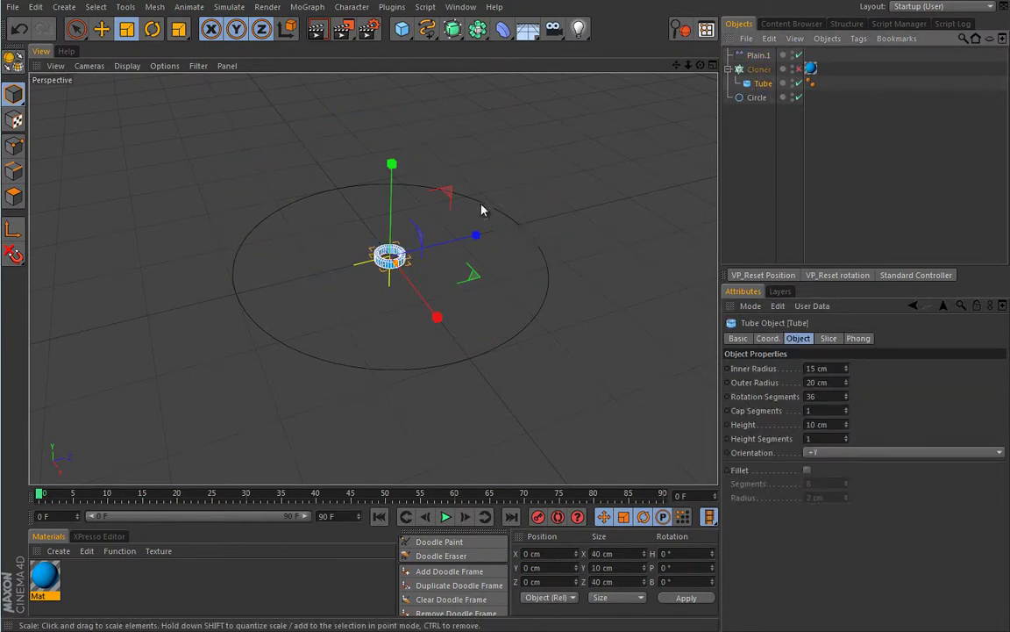
key(e)
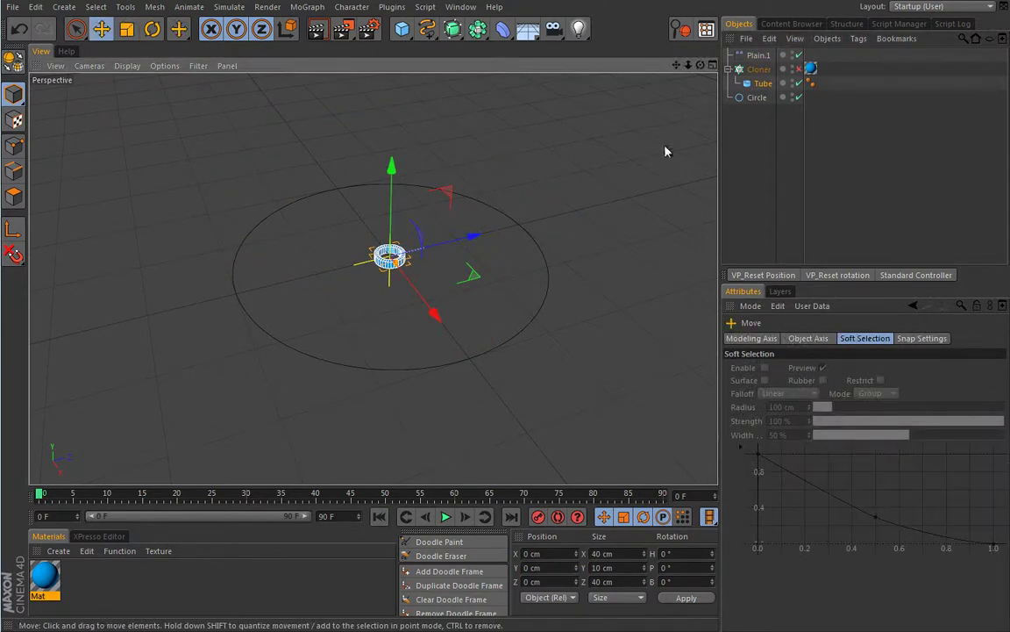
click(762, 84)
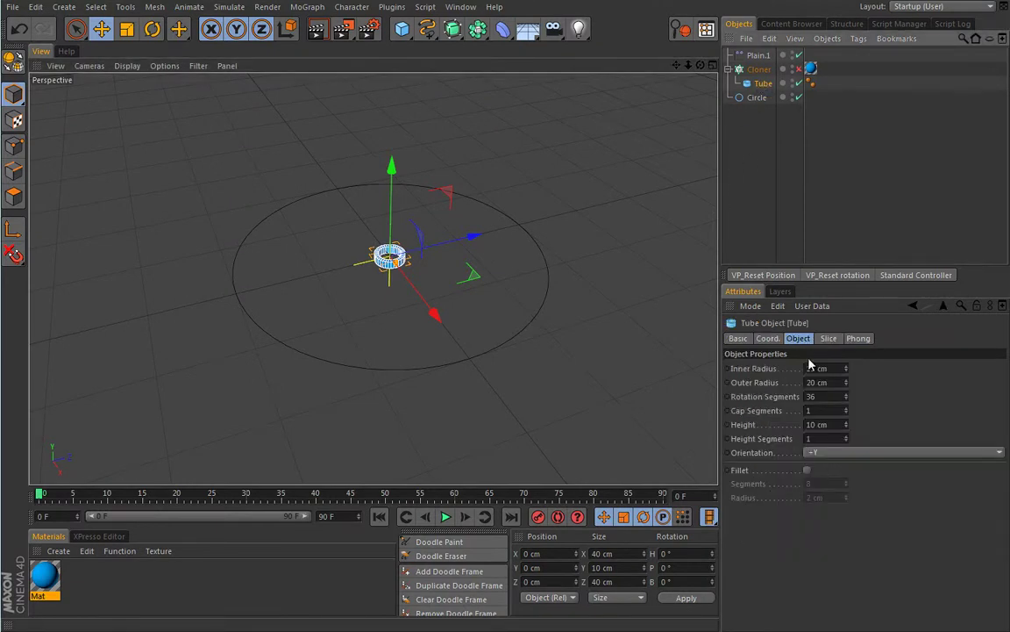
click(769, 339)
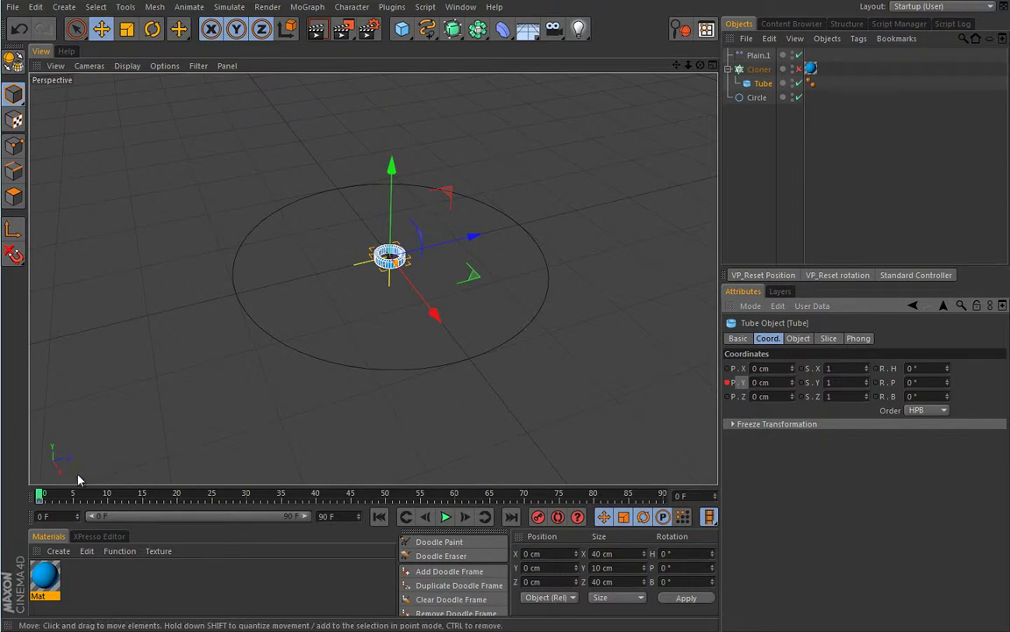
drag(40, 496, 458, 496)
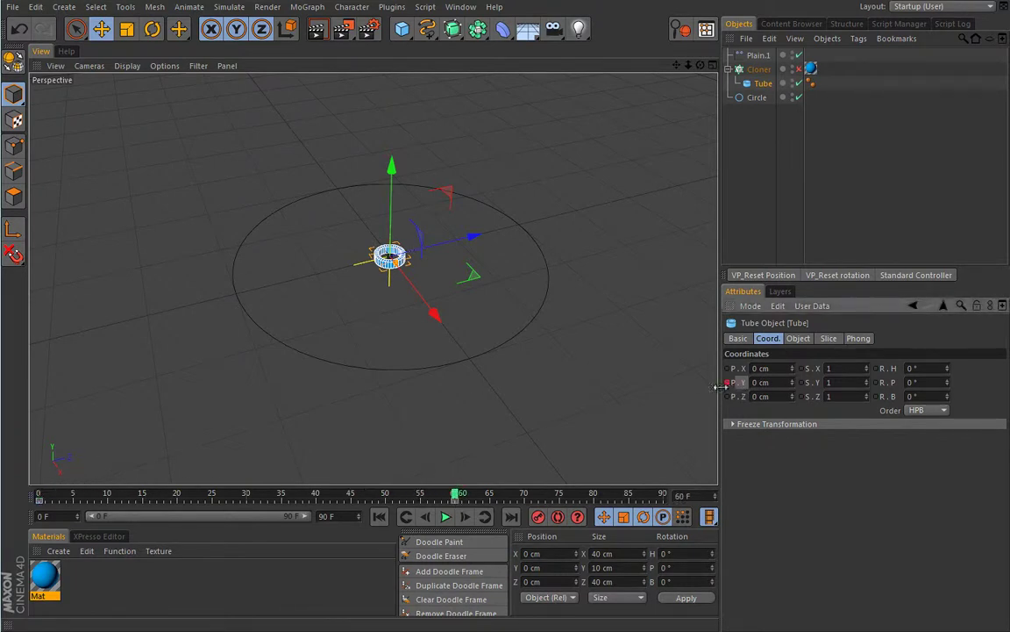
- Set the Tube's Y position to 100 cm at frame 30 and keyframe it
drag(456, 493, 248, 507)
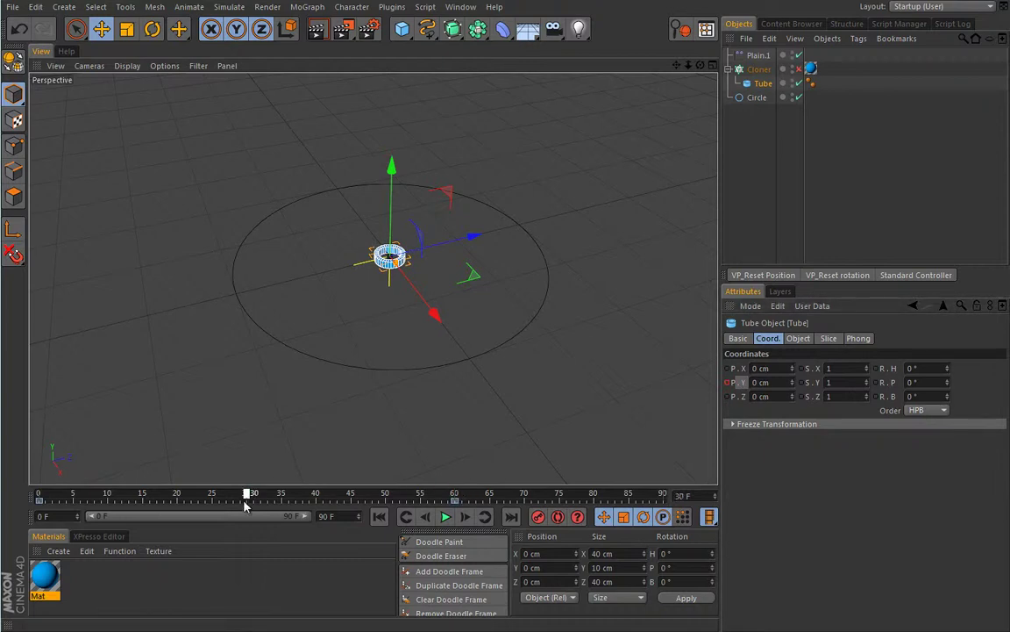
drag(794, 386, 706, 344)
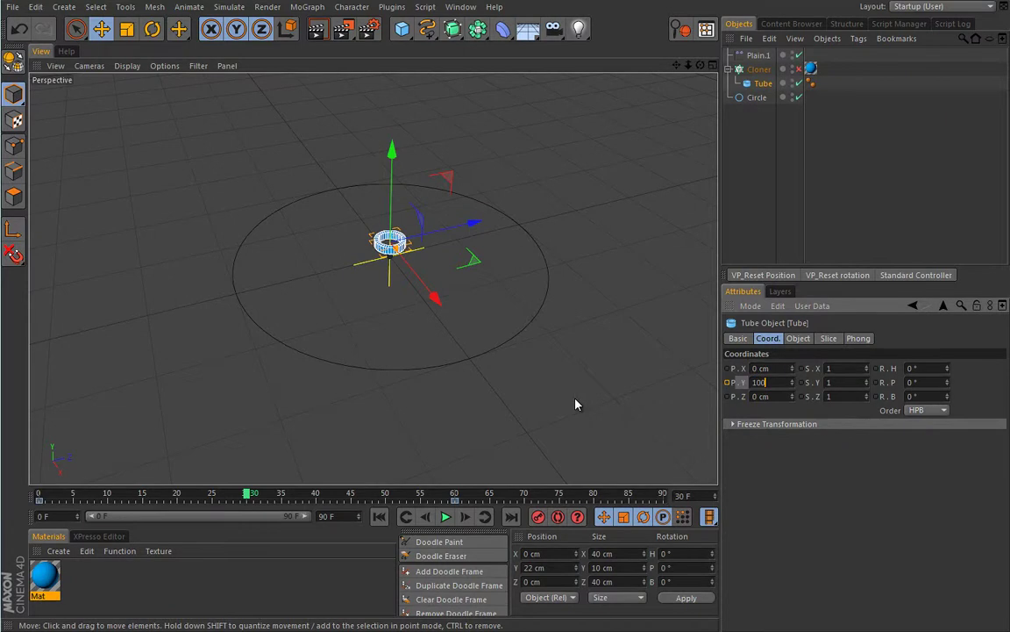
key(Return)
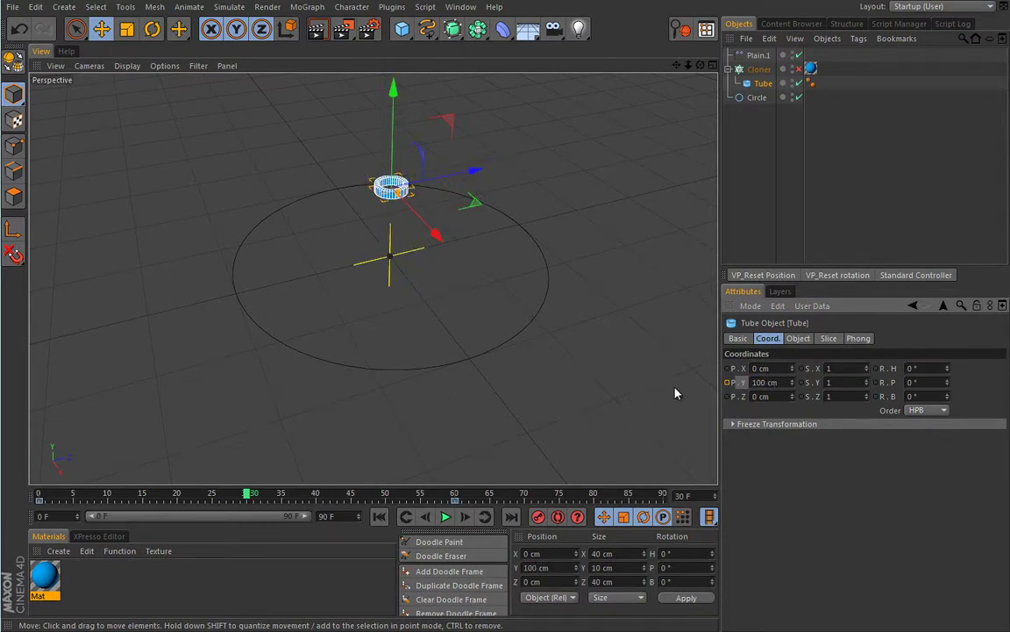
click(728, 382)
- Scrub and play the Tube's up-and-down animation, restarting it from the first frame
drag(248, 493, 98, 499)
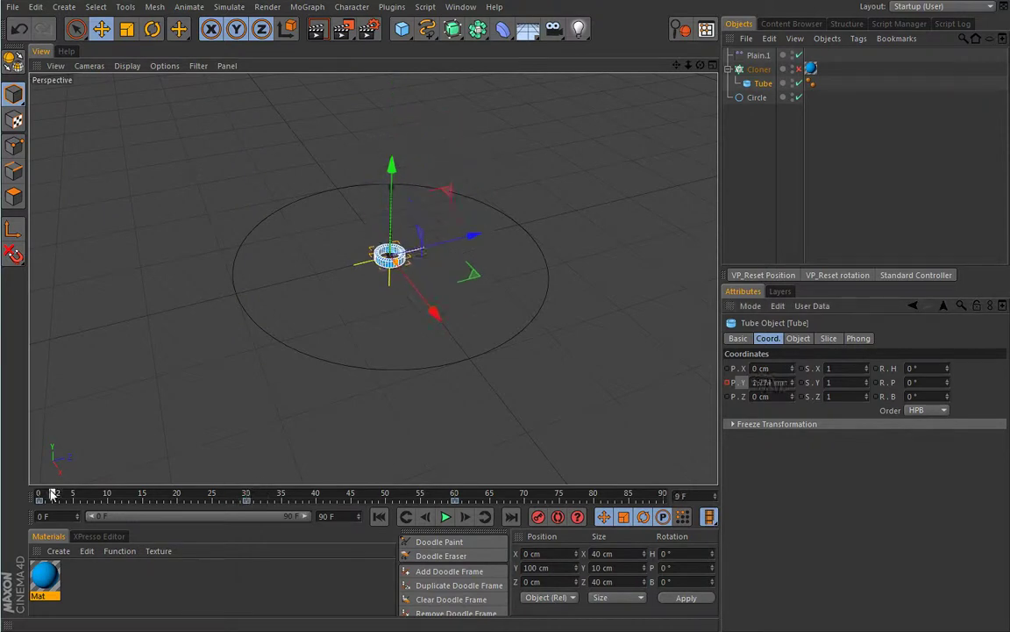
key(F8)
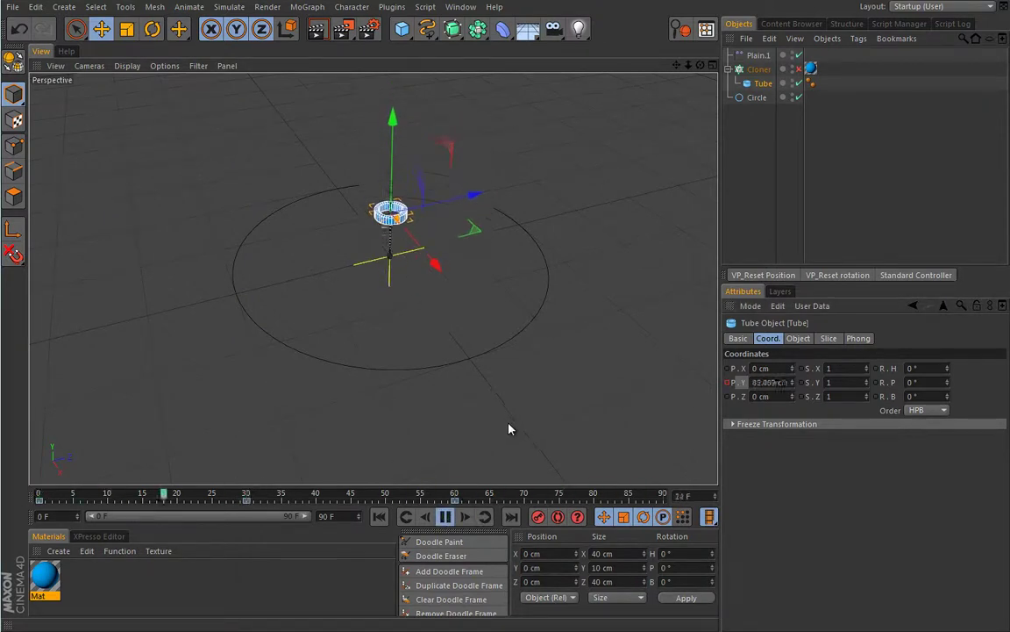
click(445, 516)
click(379, 518)
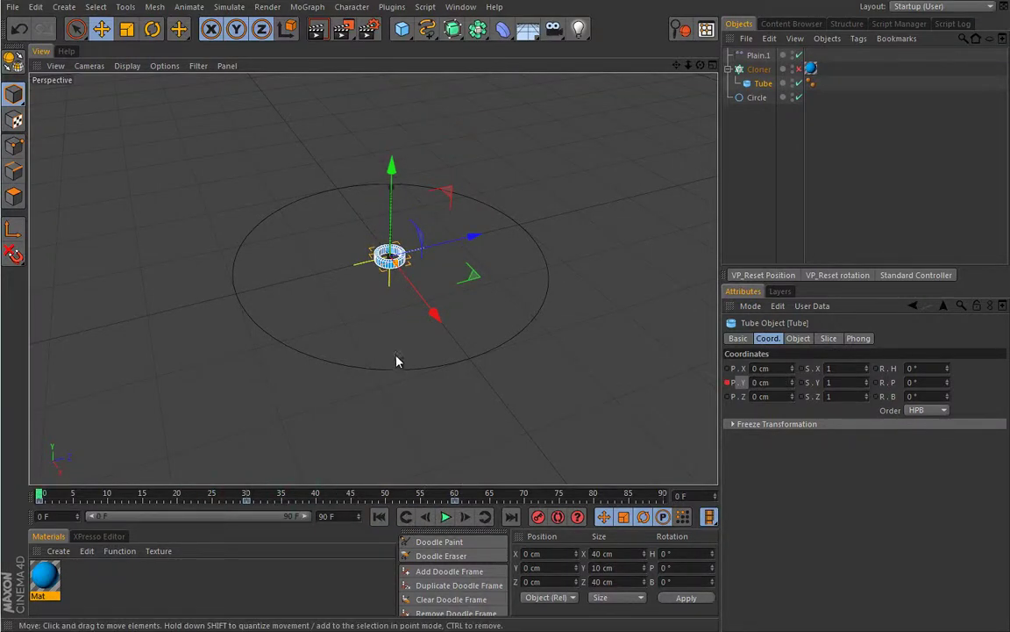
key(F8)
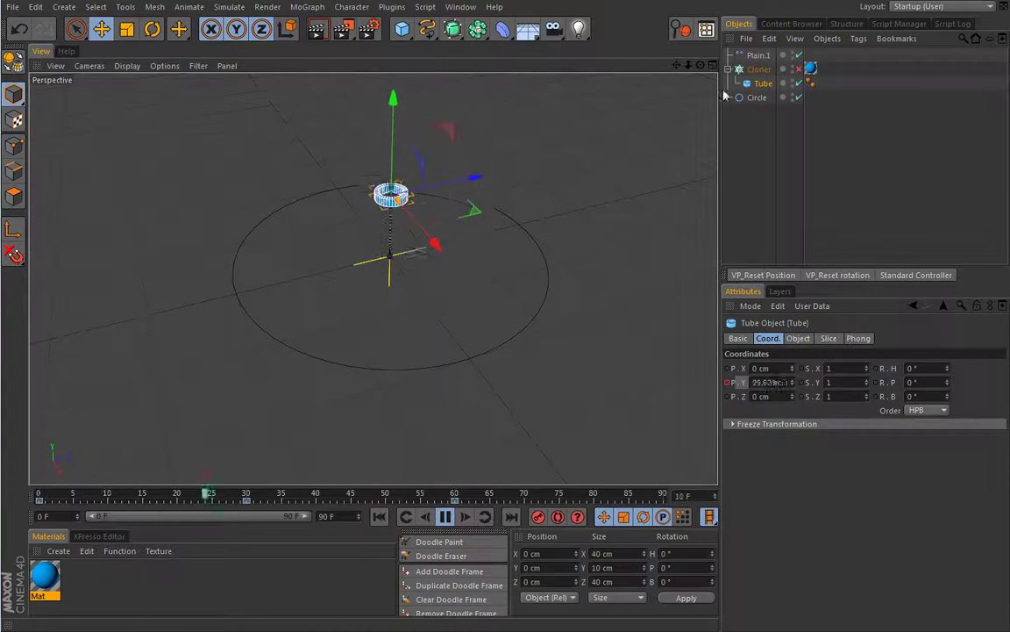
- Re-enable the Cloner during playback and turn off its Fix Clone option
click(797, 68)
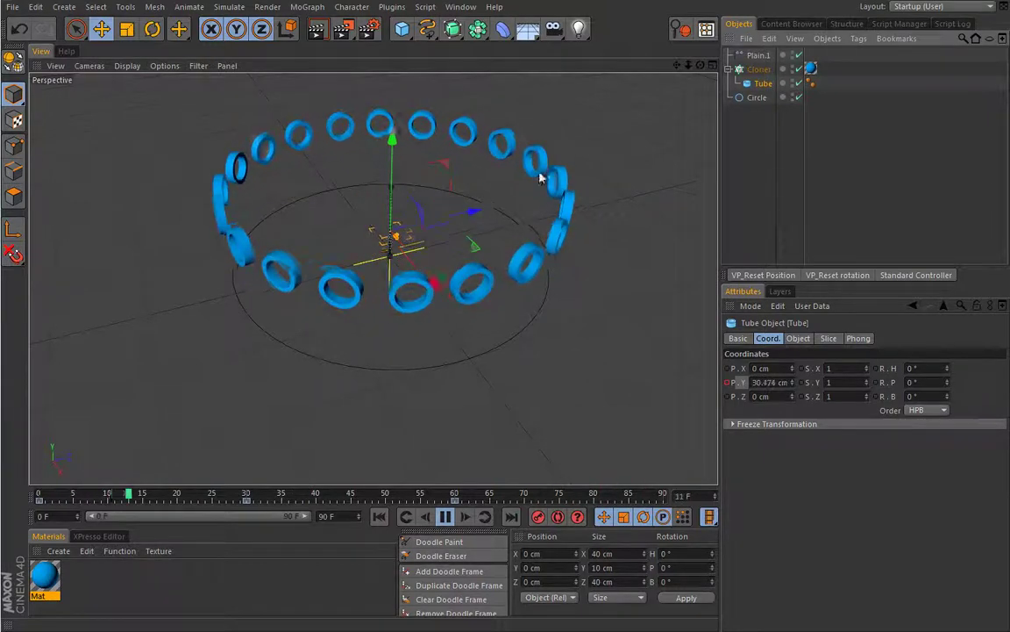
click(763, 70)
click(826, 337)
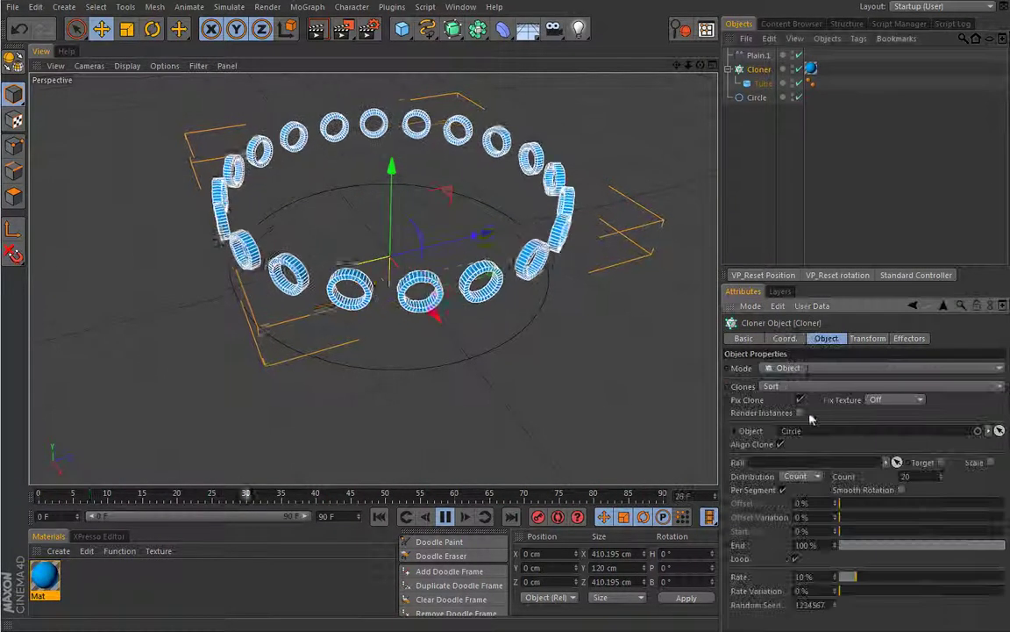
click(802, 399)
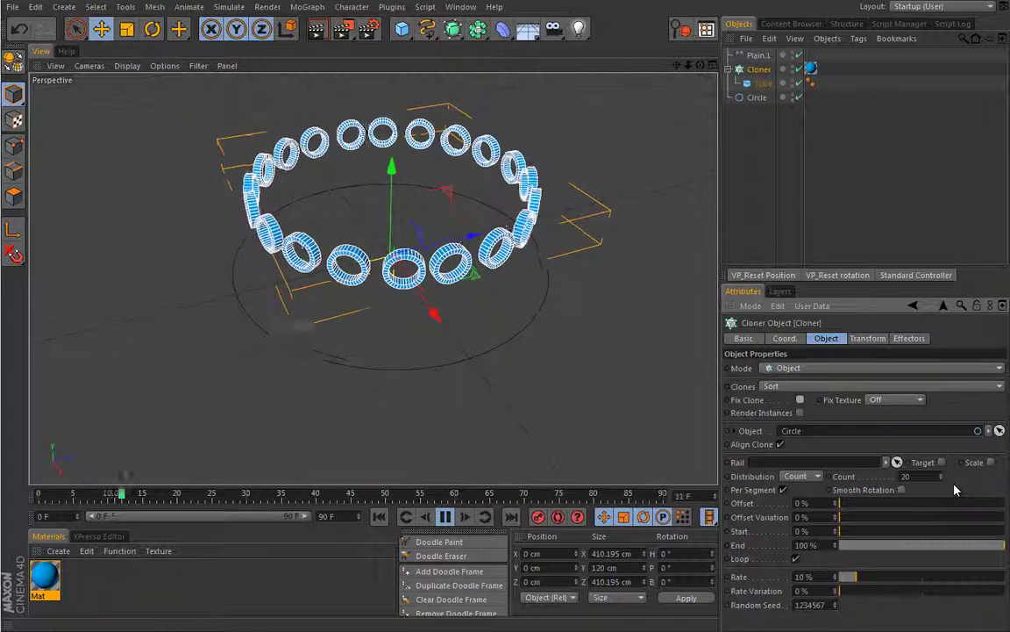
- Enable Smooth Rotation and set the Cloner's Distribution to Even during playback, then stop and return to the first frame
click(902, 489)
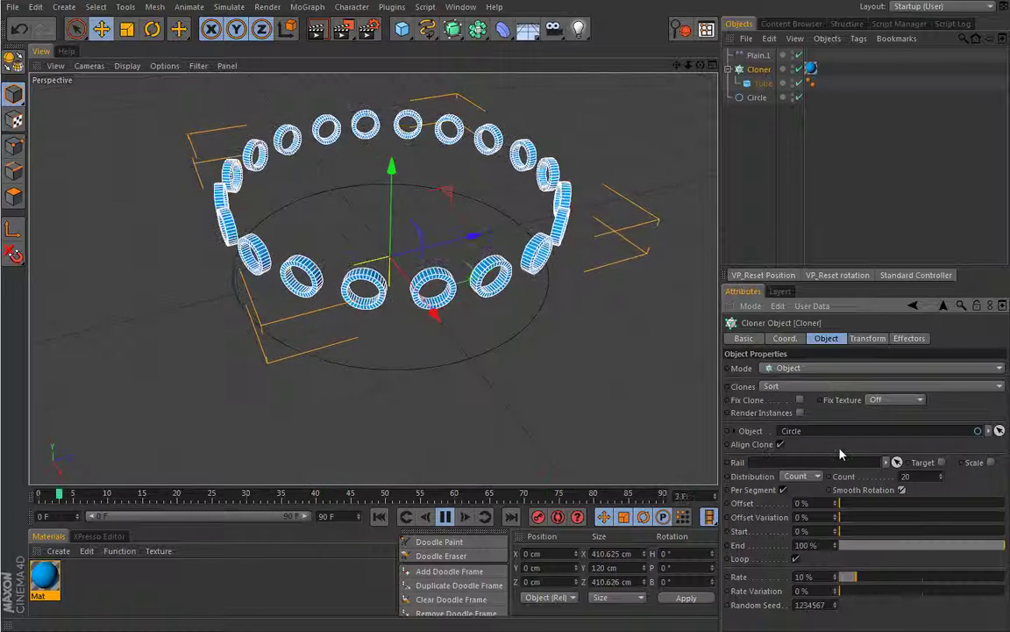
click(799, 476)
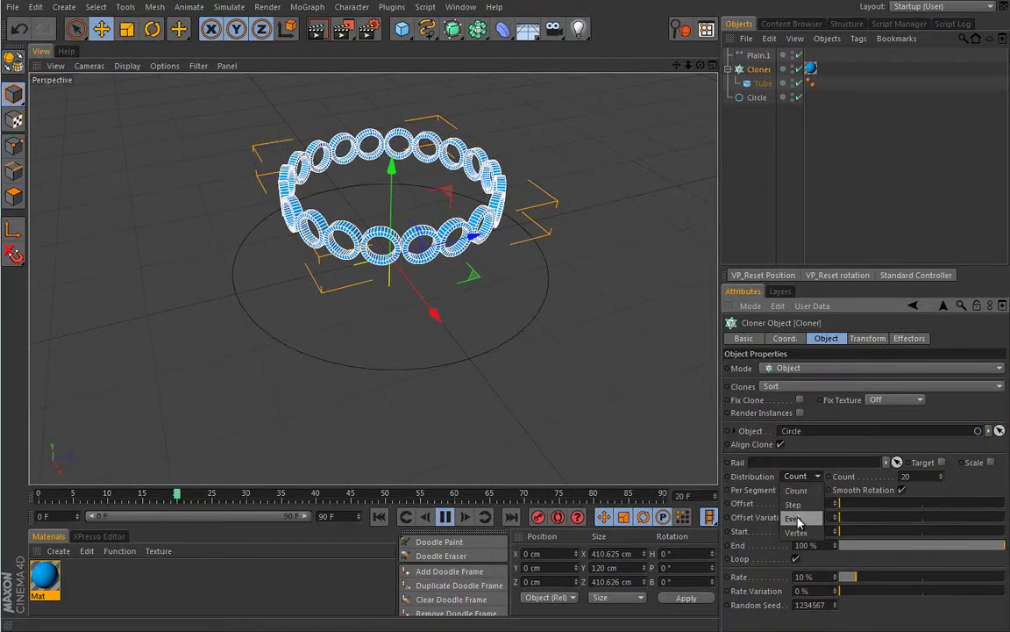
click(796, 518)
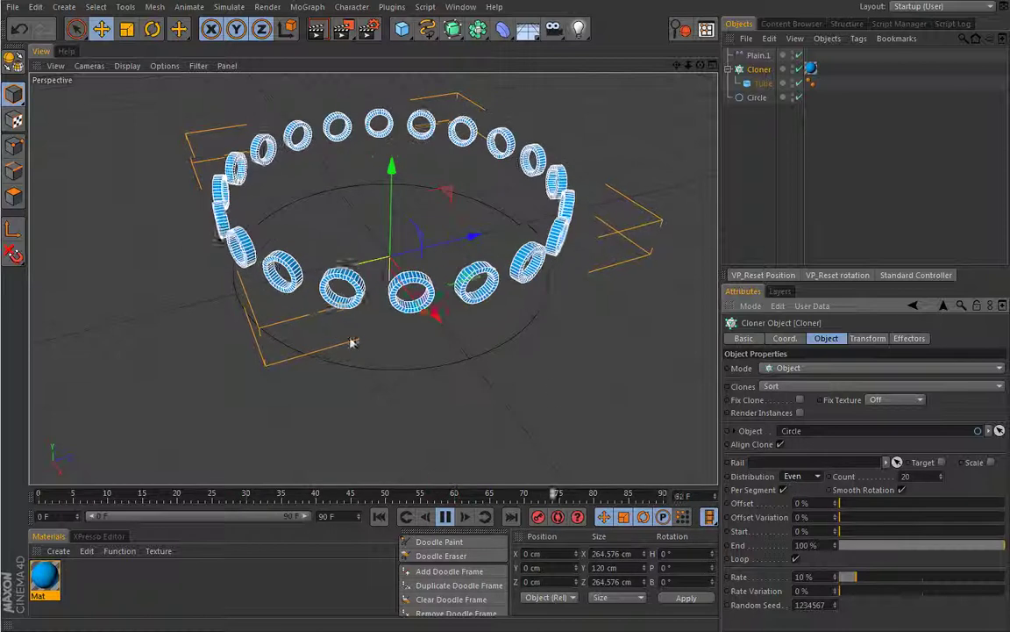
click(446, 516)
click(381, 518)
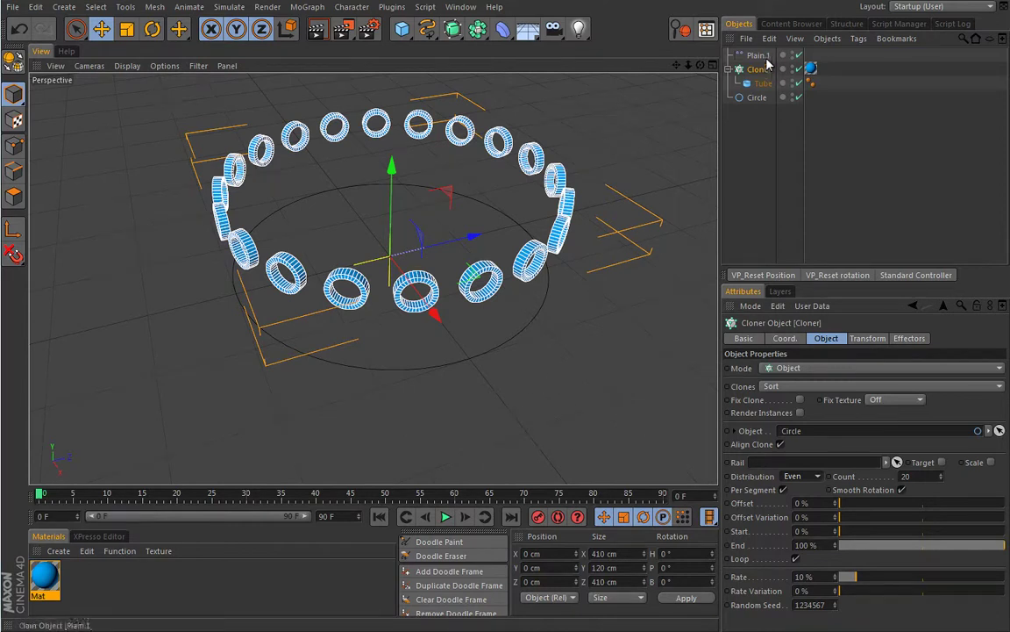
- Show the Plain effector's parameters, play the clone animation, then stop and return to the first frame
click(623, 255)
click(864, 338)
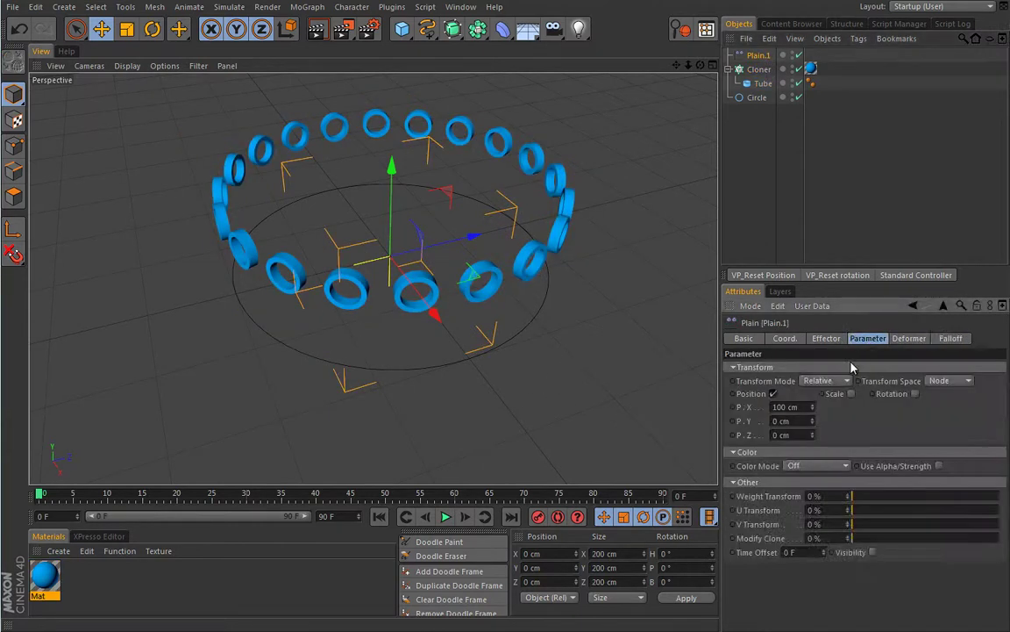
click(446, 517)
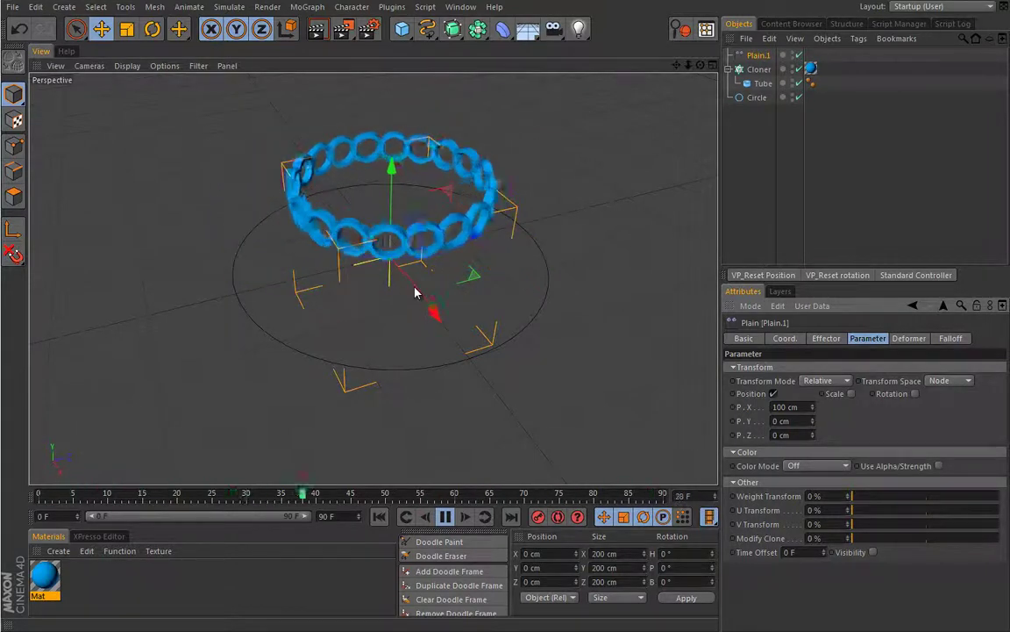
key(F8)
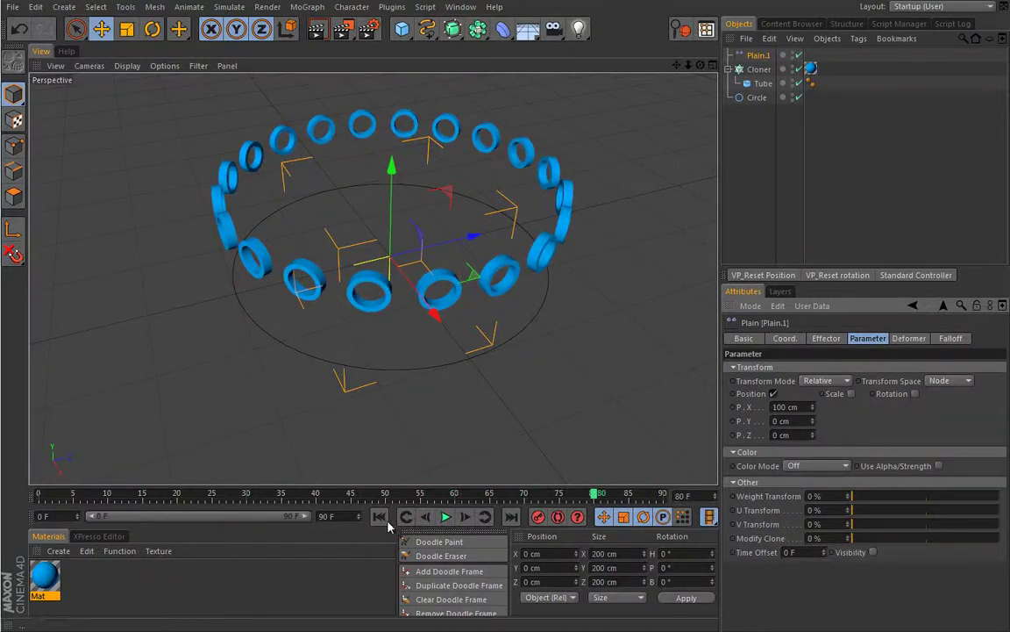
key(shift+f)
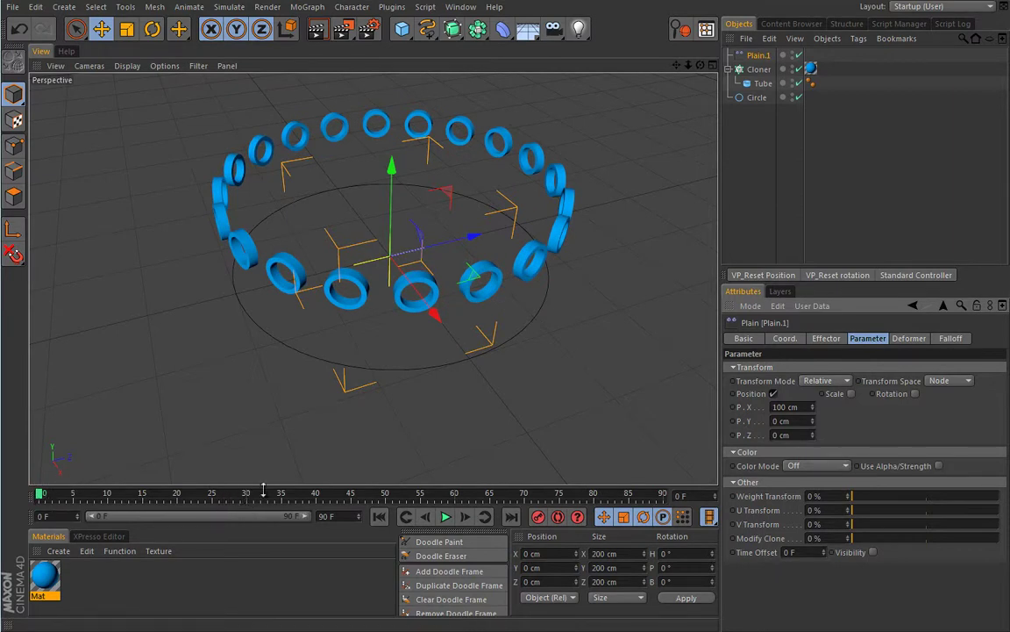
- Try Time Offset values of 30 F and 107 F on the Plain effector during playback
text(3)
click(446, 518)
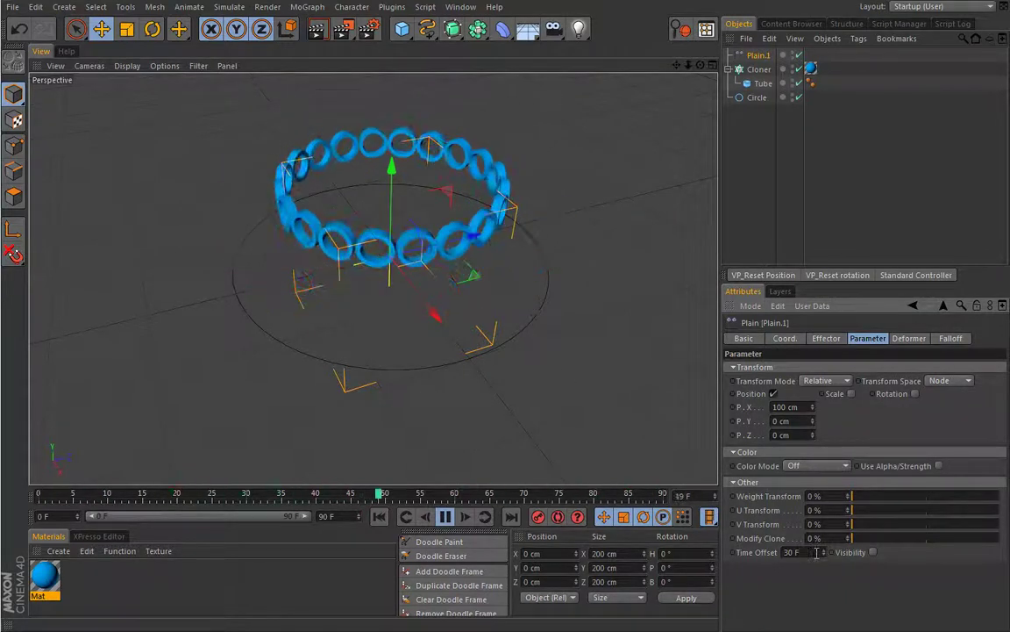
mouse_move(824, 555)
mouse_down()
mouse_move(782, 429)
mouse_move(727, 406)
mouse_up()
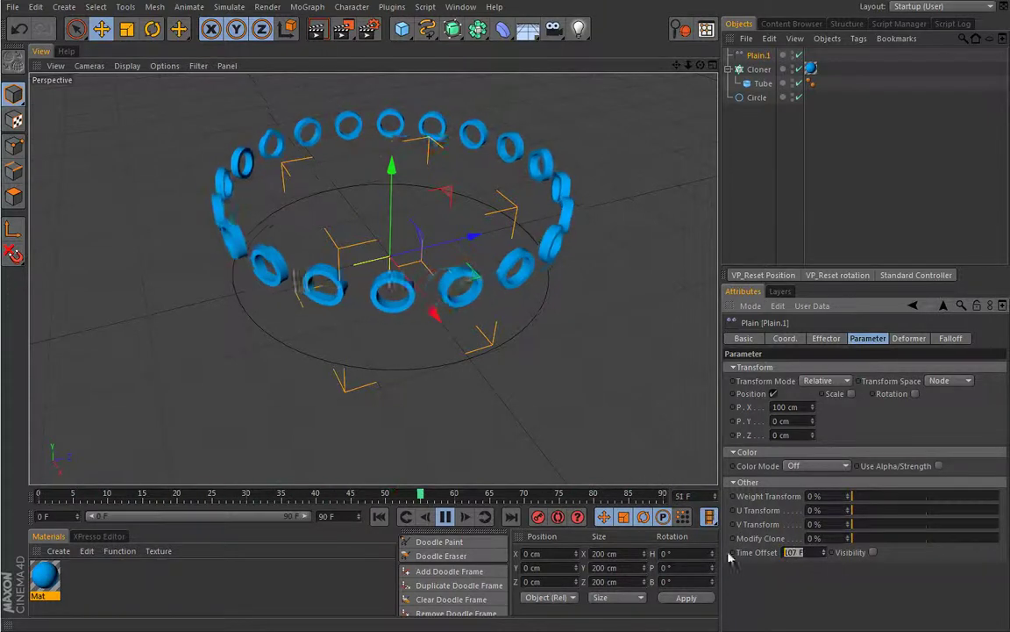
- Set the Plain effector's Time Offset to -30 F, then stop playback and return to the first frame
text(-30)
key(Return)
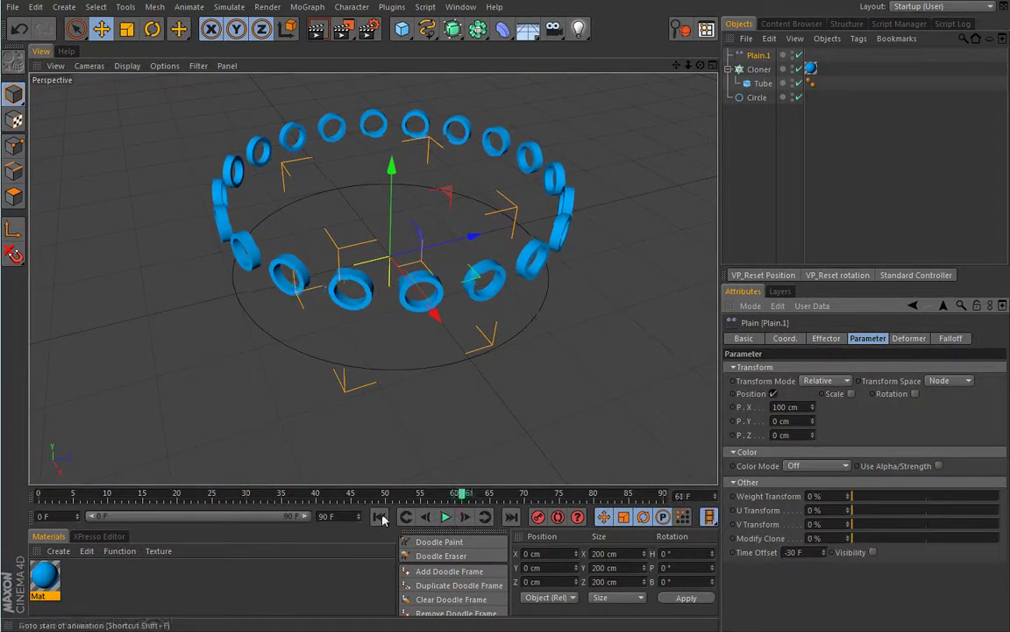
click(445, 515)
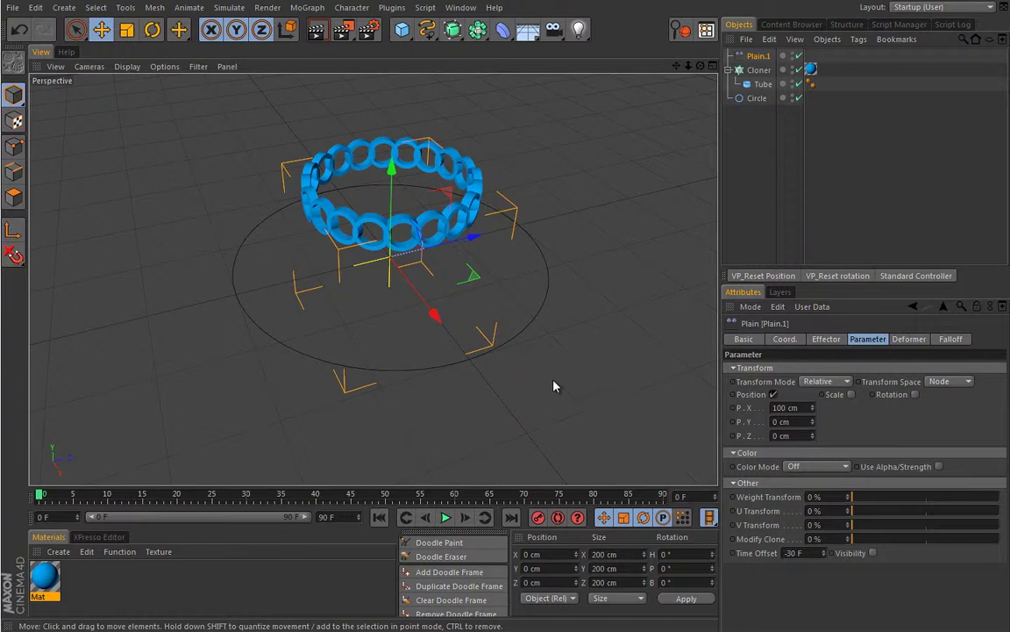
click(312, 9)
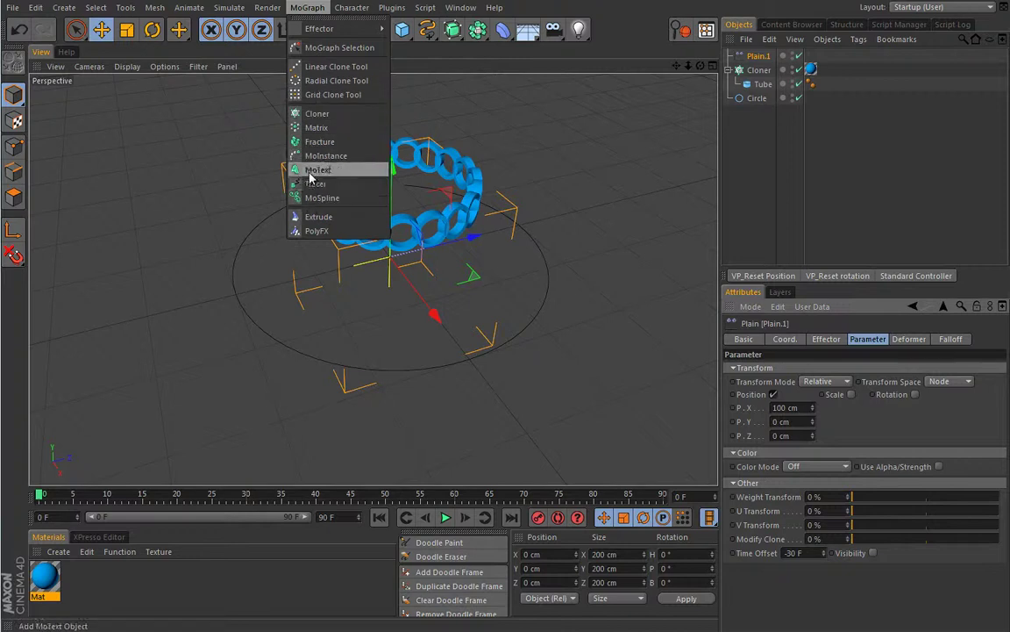
mouse_move(332, 32)
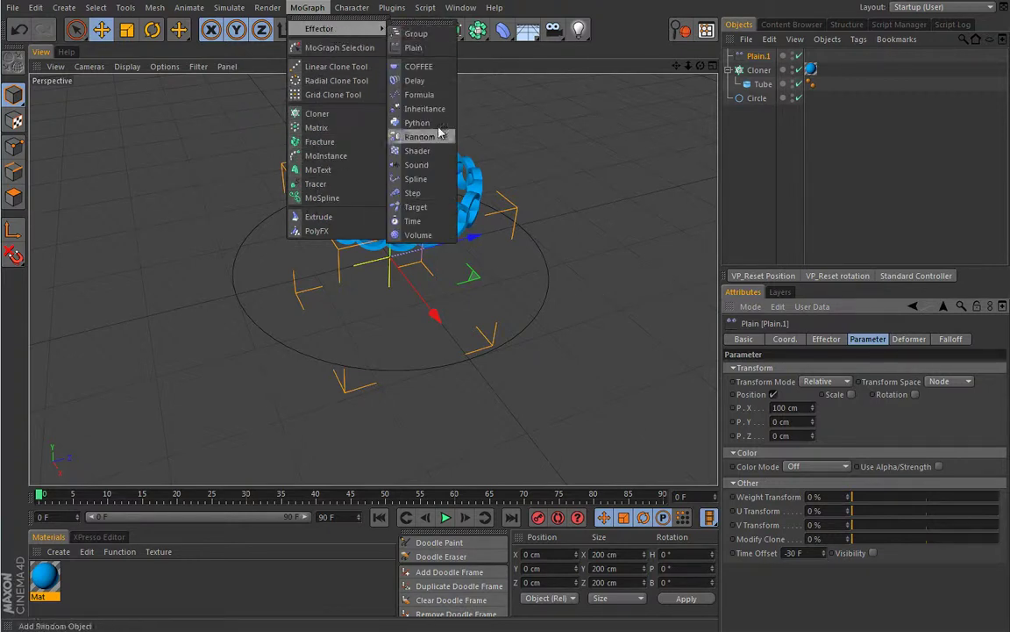
click(649, 158)
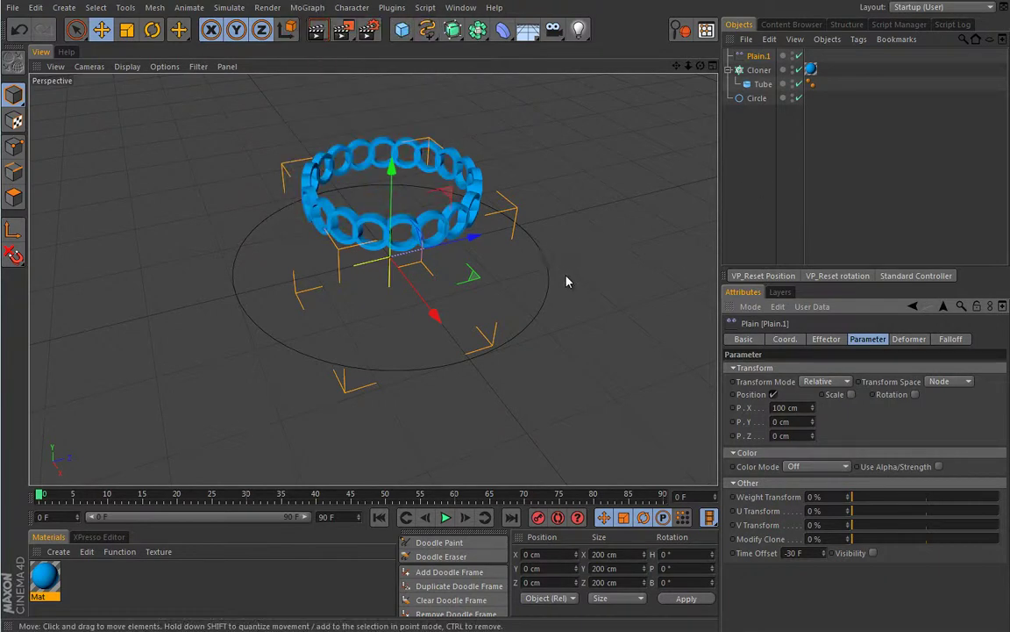